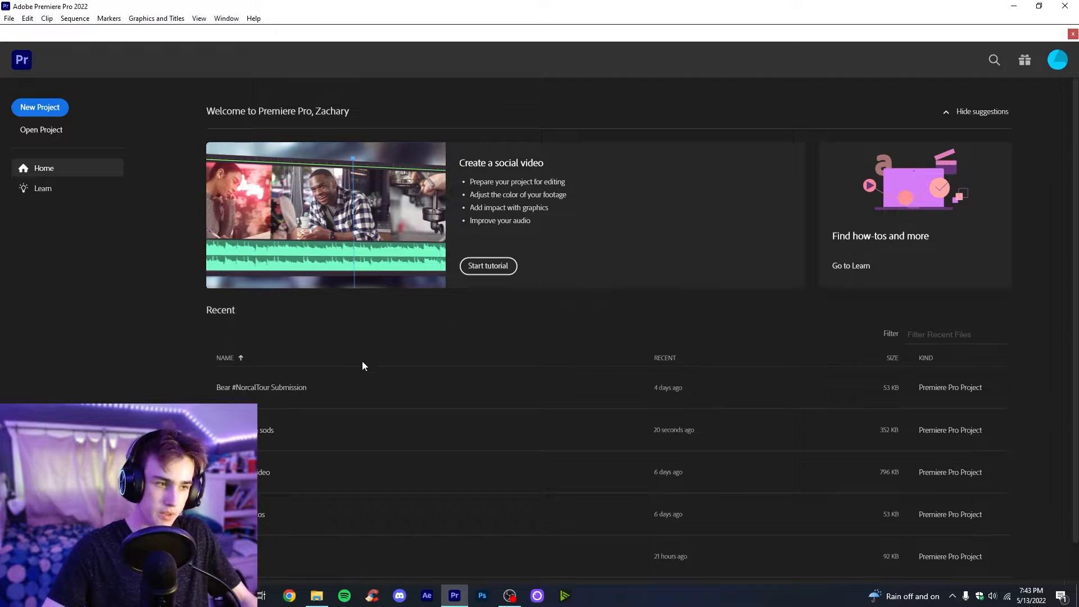
Start a new project and look through its general, scratch disk and ingest settings
{"action": "scroll", "coordinate": [290, 376], "scroll_direction": "down", "scroll_amount": 1}
{"action": "scroll", "coordinate": [471, 394], "scroll_direction": "up", "scroll_amount": 1}
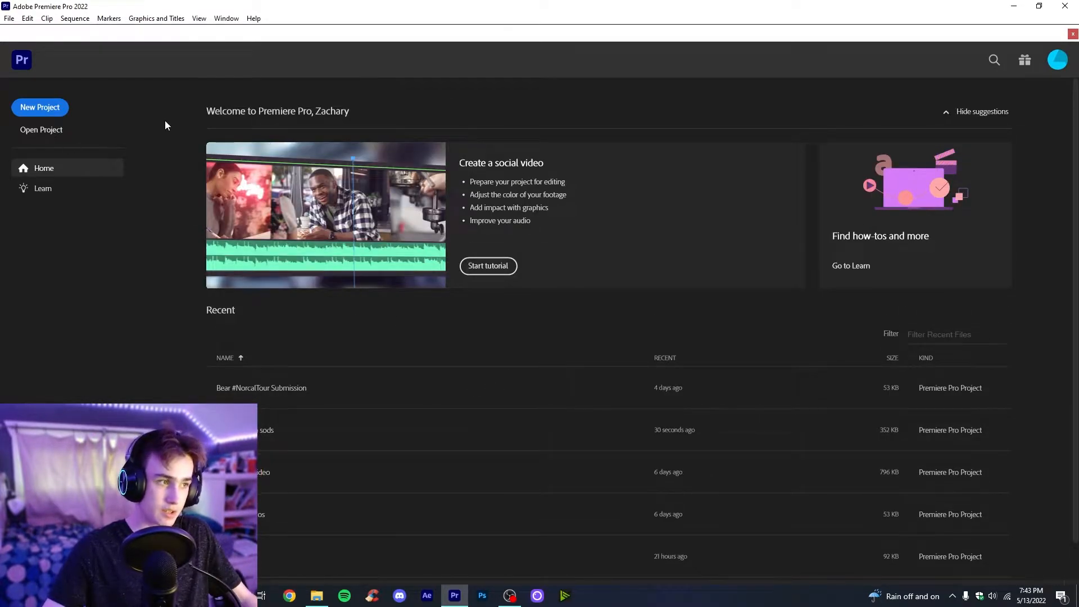
{"action": "left_click", "coordinate": [37, 107]}
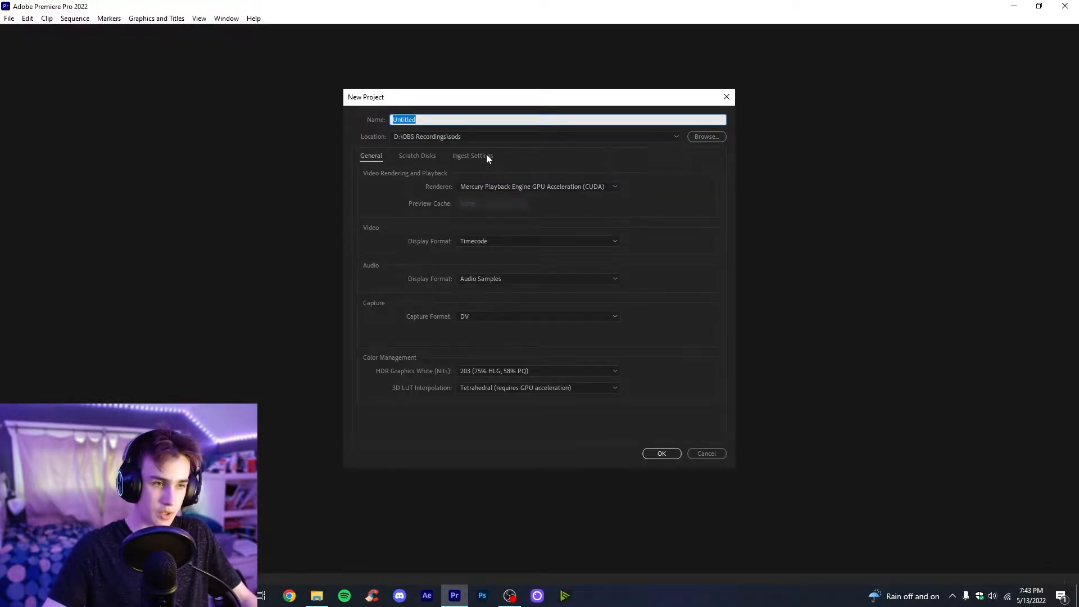
{"action": "left_click", "coordinate": [418, 156]}
{"action": "left_click", "coordinate": [470, 155]}
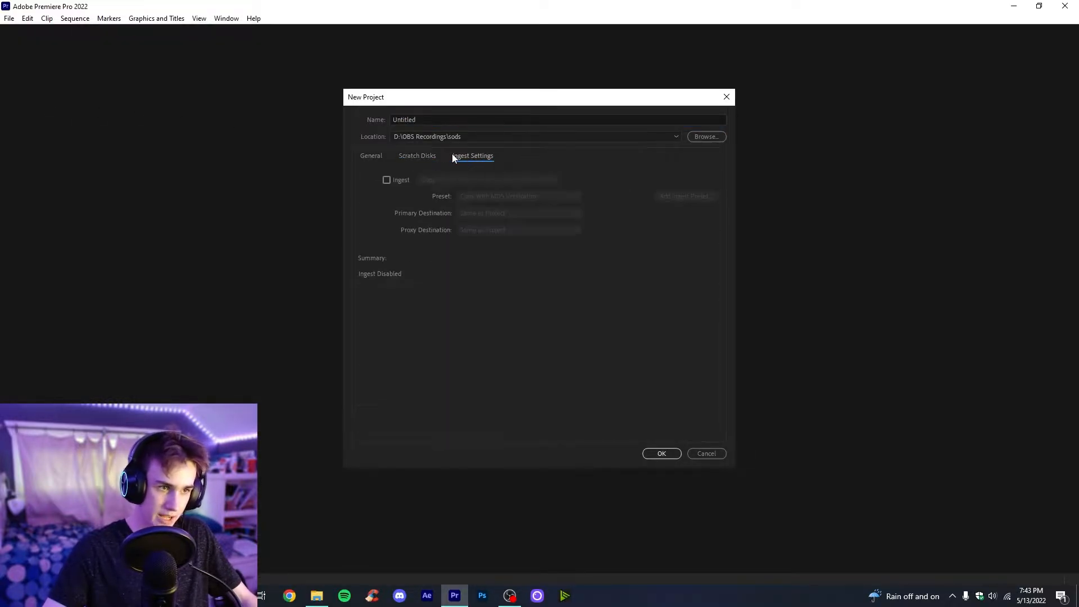
{"action": "left_click", "coordinate": [419, 156]}
{"action": "left_click", "coordinate": [378, 158]}
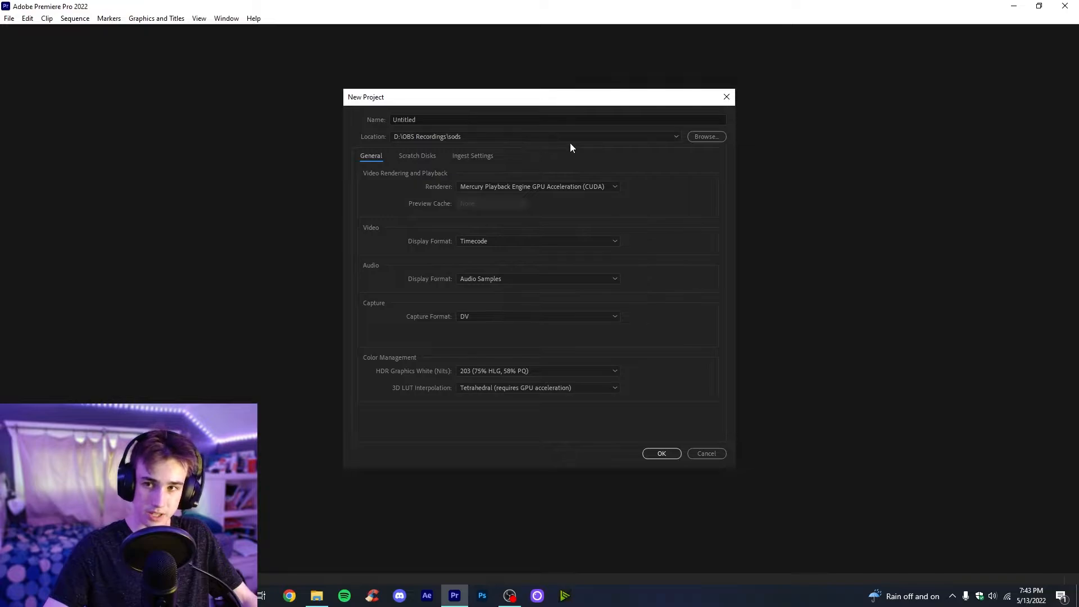
Set the project location to D:\OBS Recordings\How To Edit pt 1, name the project Tutorial and create it
{"action": "left_click", "coordinate": [718, 139]}
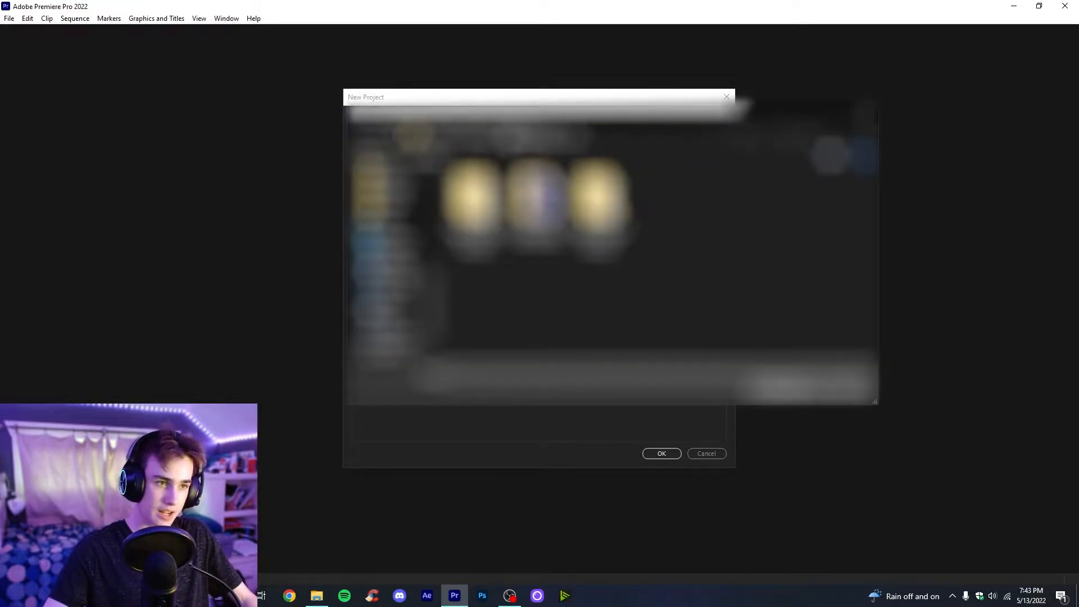
{"action": "double_click", "coordinate": [658, 196]}
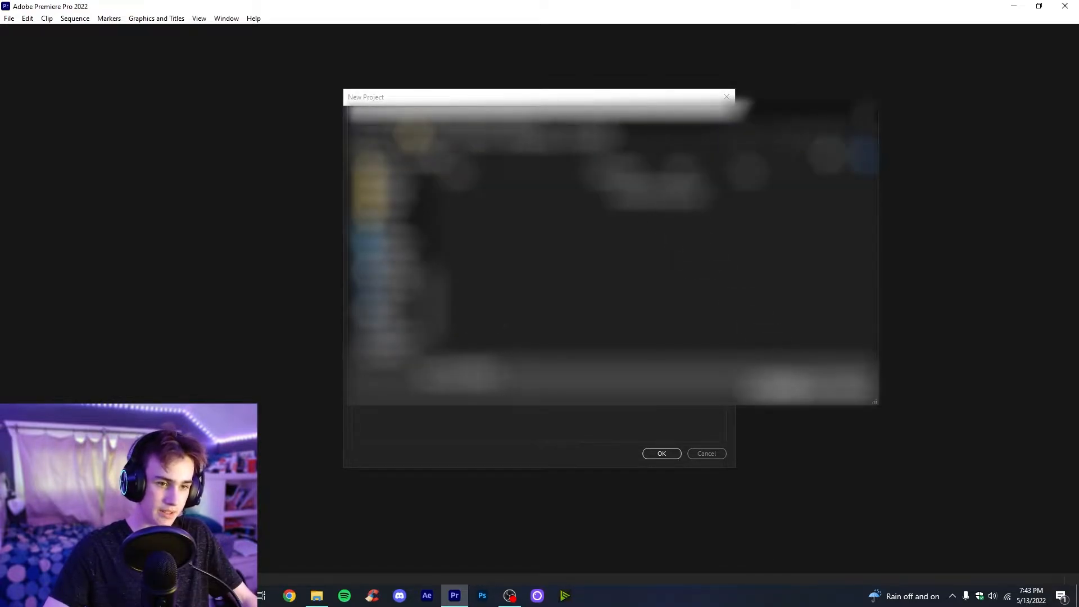
{"action": "left_click", "coordinate": [784, 394]}
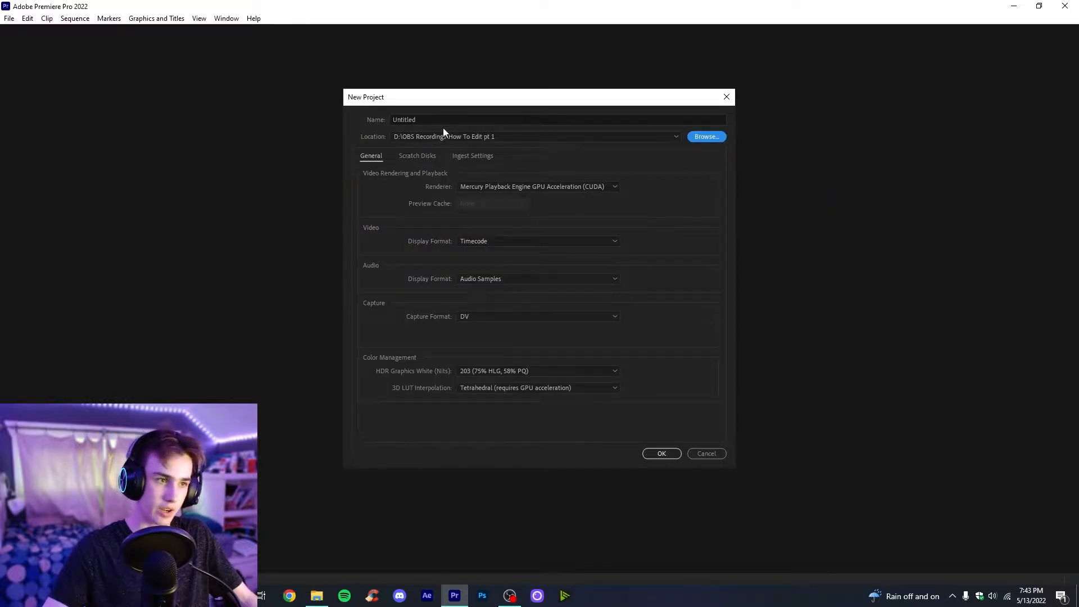
{"action": "left_click_drag", "start_coordinate": [427, 120], "coordinate": [382, 122]}
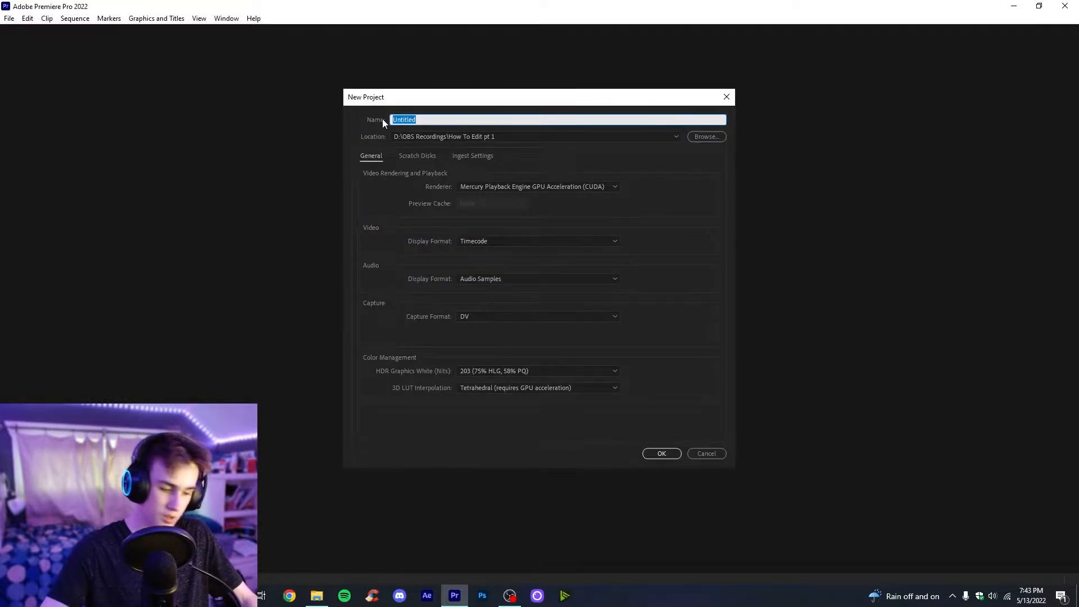
{"action": "type", "text": "Tutorial"}
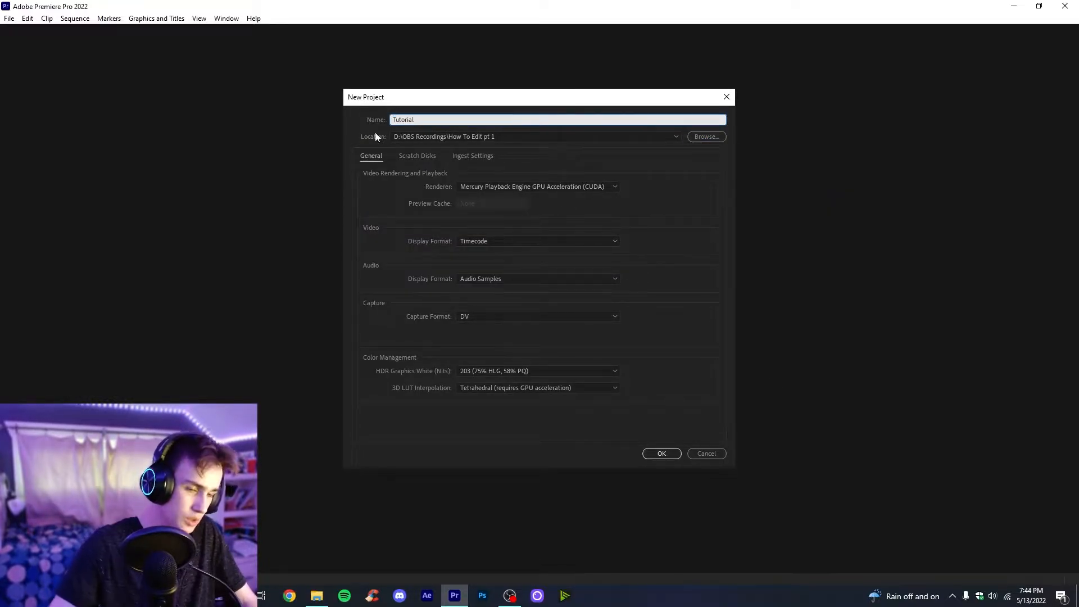
{"action": "left_click", "coordinate": [612, 402]}
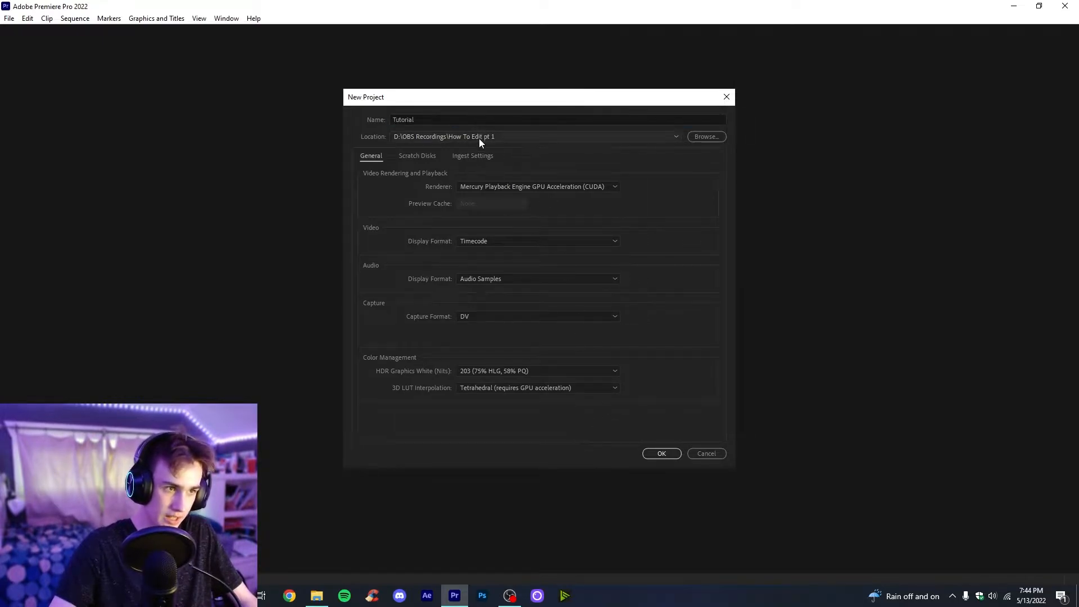
{"action": "left_click", "coordinate": [662, 454]}
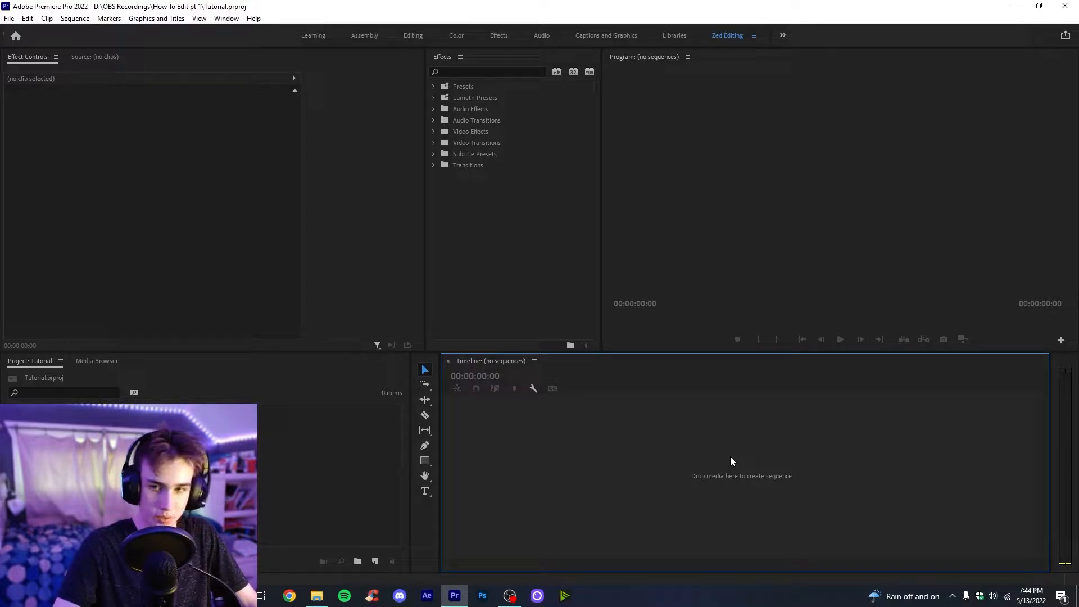
{"action": "left_click", "coordinate": [307, 456]}
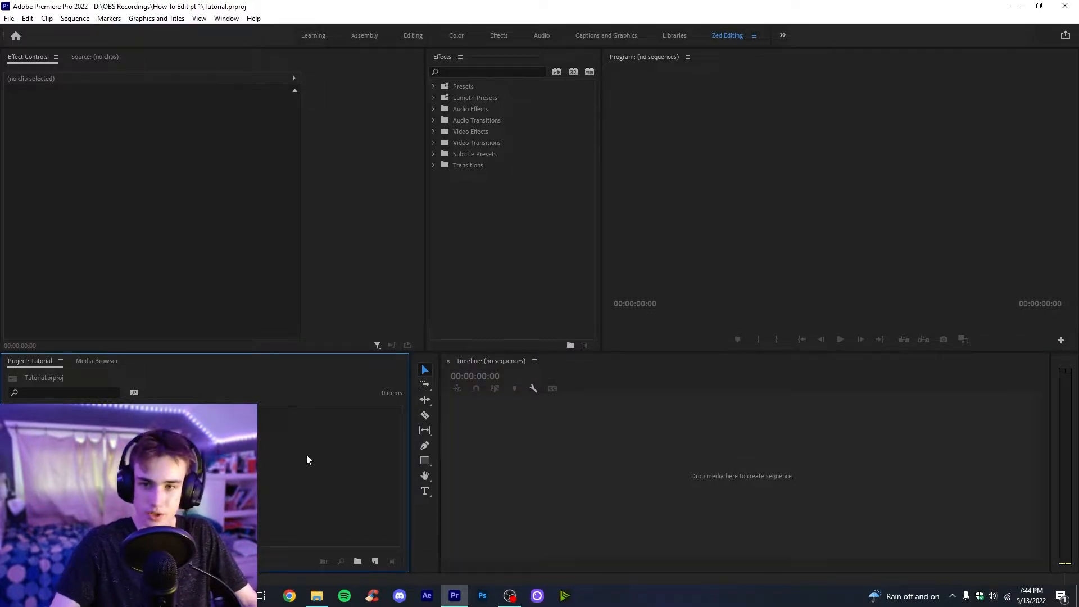
{"action": "left_click", "coordinate": [507, 268]}
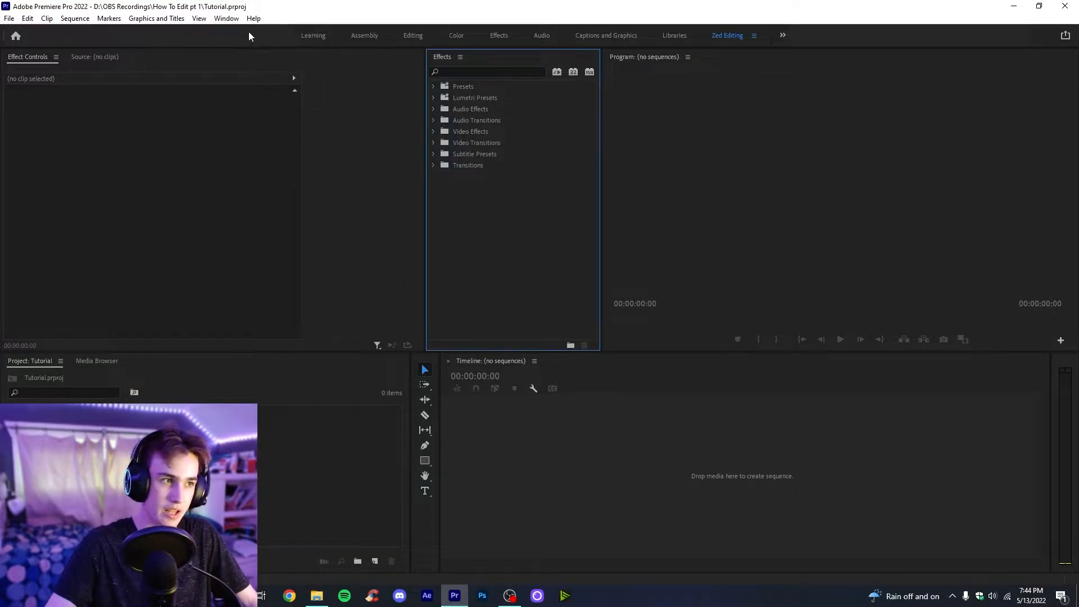
{"action": "left_click", "coordinate": [227, 18]}
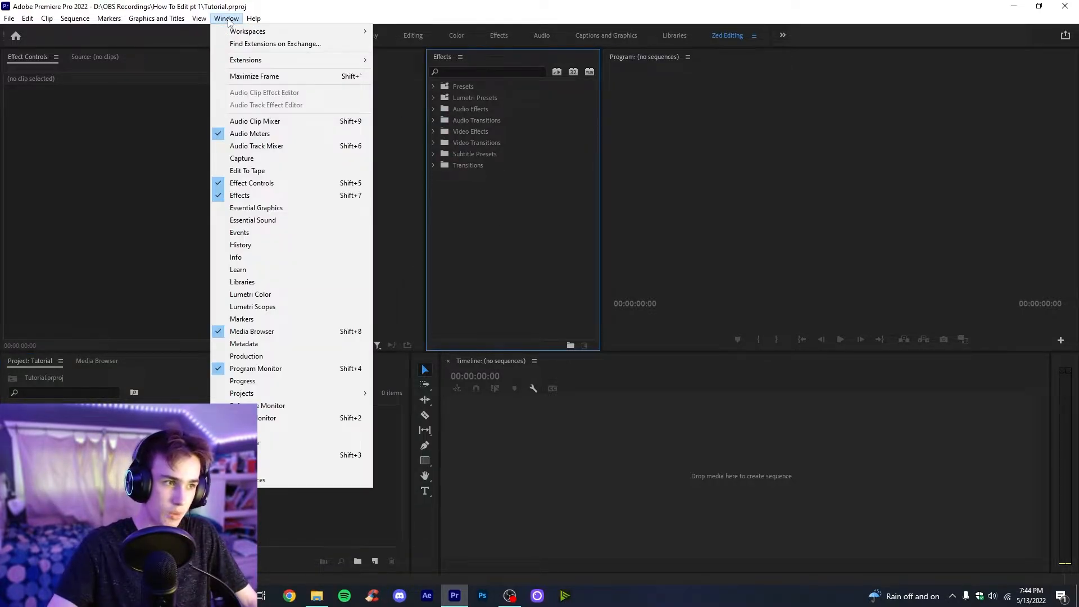
{"action": "left_click", "coordinate": [251, 183]}
{"action": "left_click", "coordinate": [97, 57]}
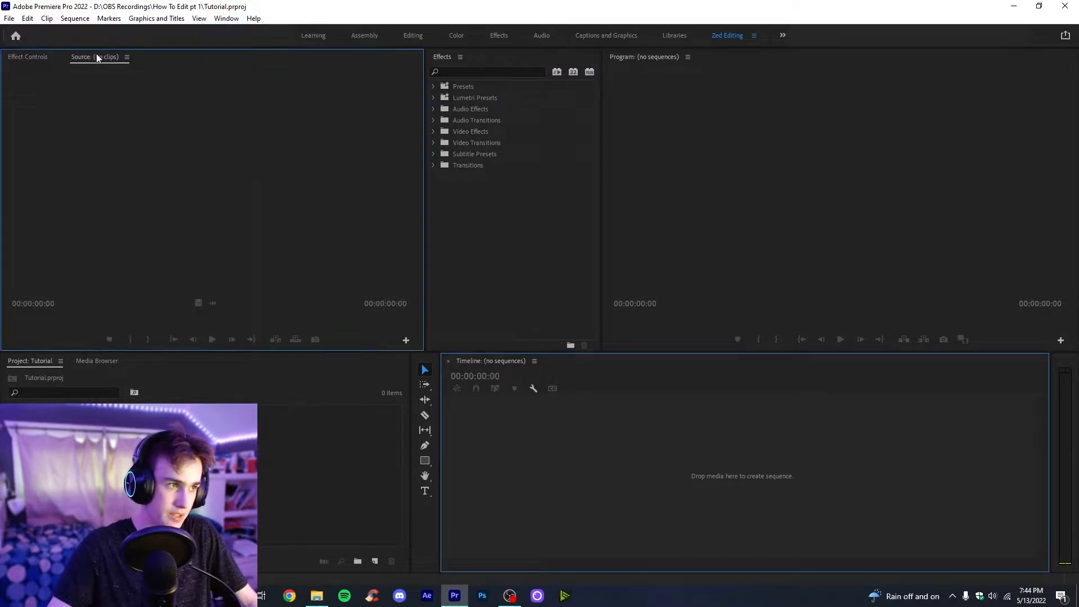
{"action": "left_click", "coordinate": [27, 56]}
{"action": "left_click", "coordinate": [320, 450]}
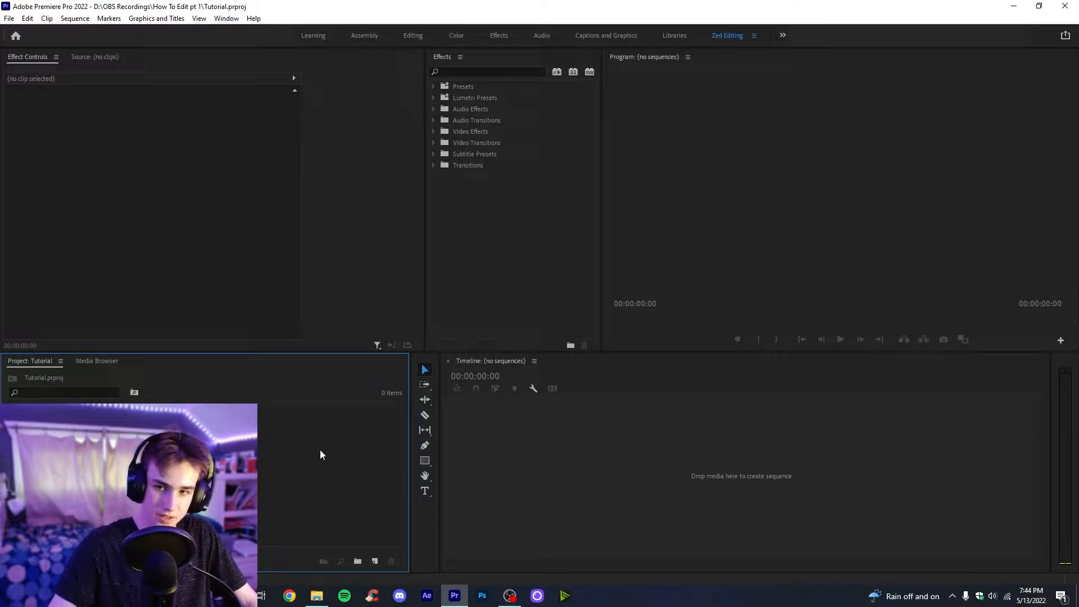
{"action": "left_click", "coordinate": [316, 596]}
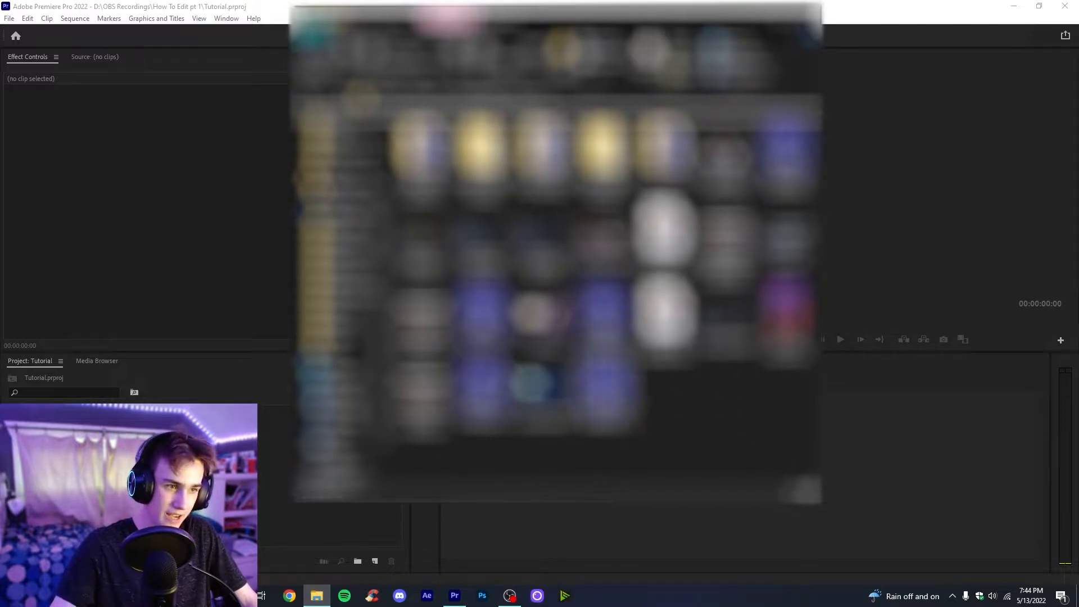
{"action": "left_click", "coordinate": [247, 472]}
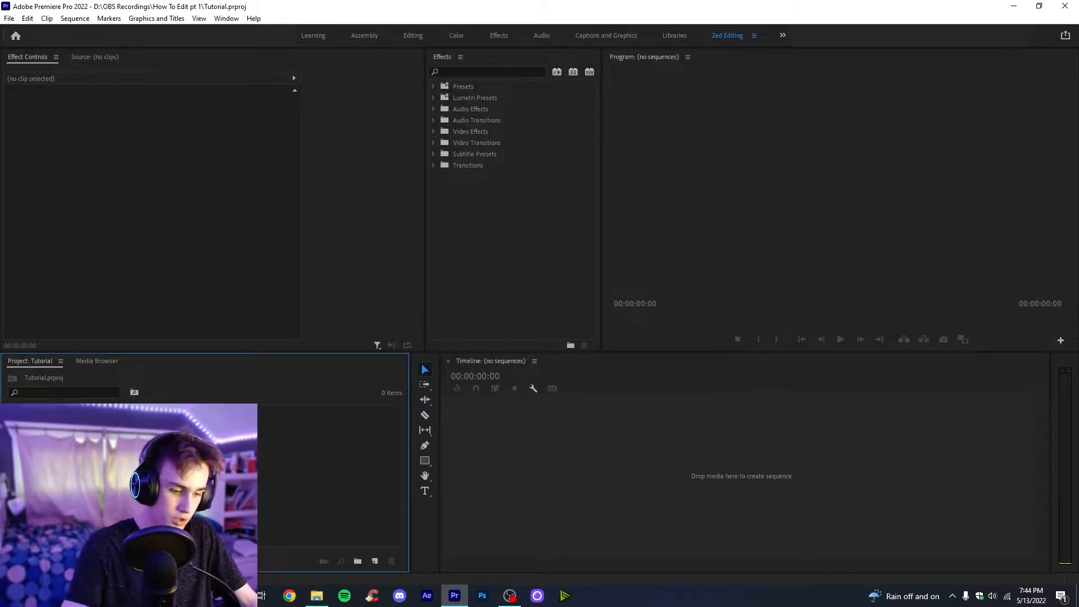
{"action": "key", "text": "ctrl+i"}
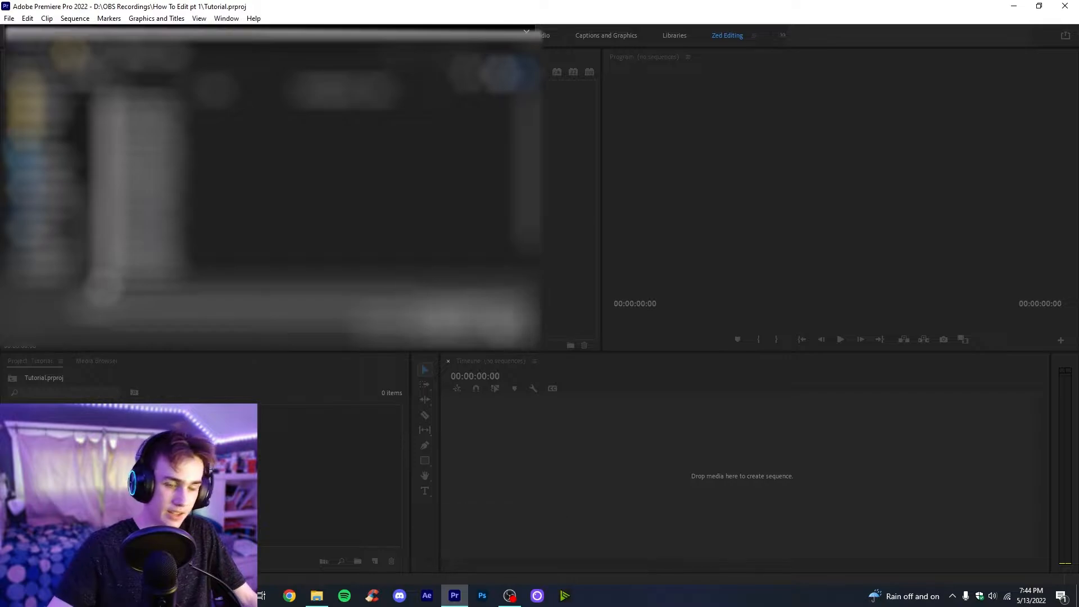
{"action": "left_click", "coordinate": [494, 324]}
Import over cooked.mp4 from File Explorer into the Tutorial project
{"action": "left_click", "coordinate": [317, 595]}
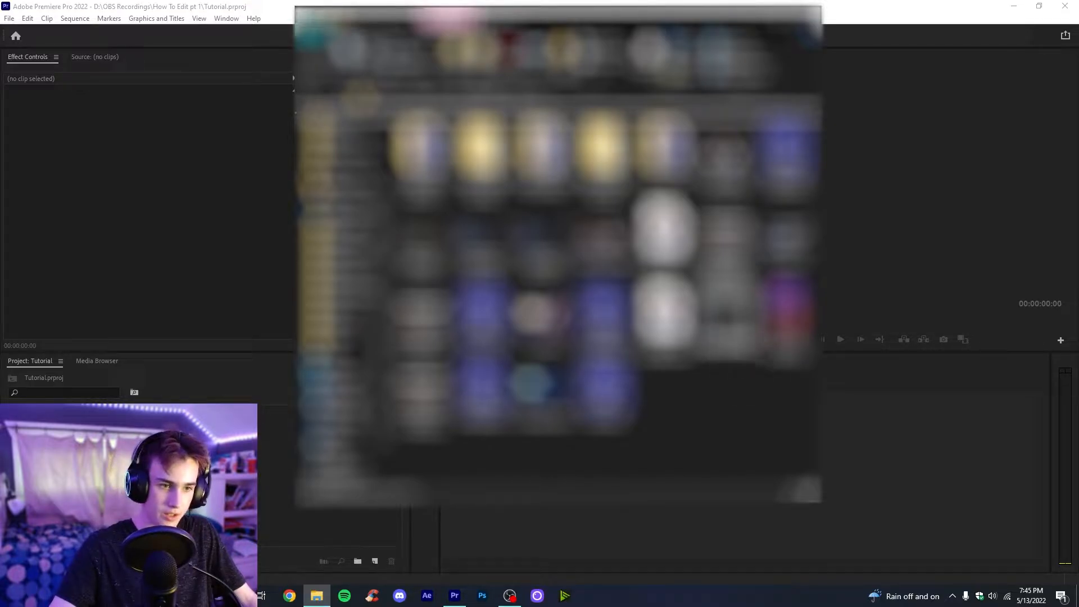
{"action": "left_click_drag", "start_coordinate": [417, 332], "coordinate": [257, 434]}
{"action": "left_click", "coordinate": [316, 442]}
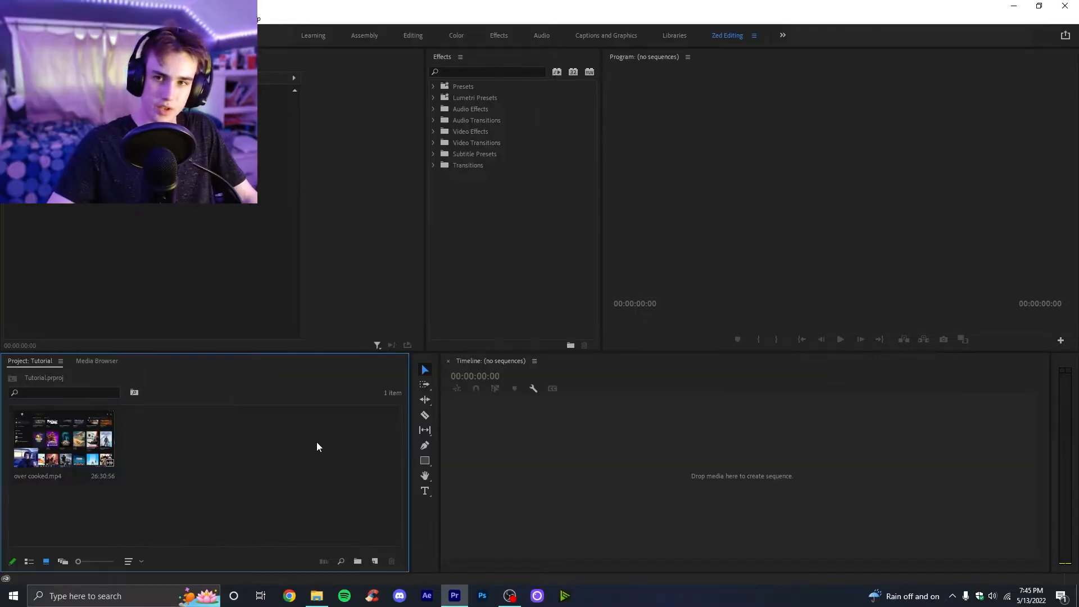
Place over cooked.mp4 on the empty timeline to create a sequence from it
{"action": "left_click", "coordinate": [537, 463]}
{"action": "left_click", "coordinate": [69, 444]}
{"action": "left_click_drag", "start_coordinate": [69, 444], "coordinate": [521, 443]}
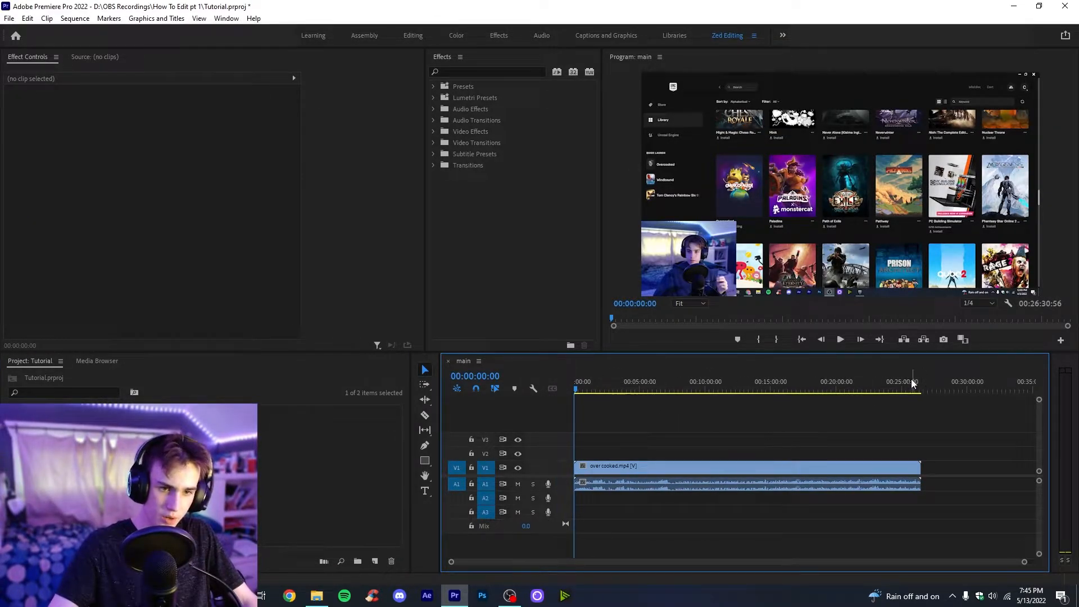
Split the over cooked.mp4 clip at 00:17:34:50 with the Razor tool, snapping the cut to the playhead
{"action": "left_click_drag", "start_coordinate": [581, 389], "coordinate": [798, 391]}
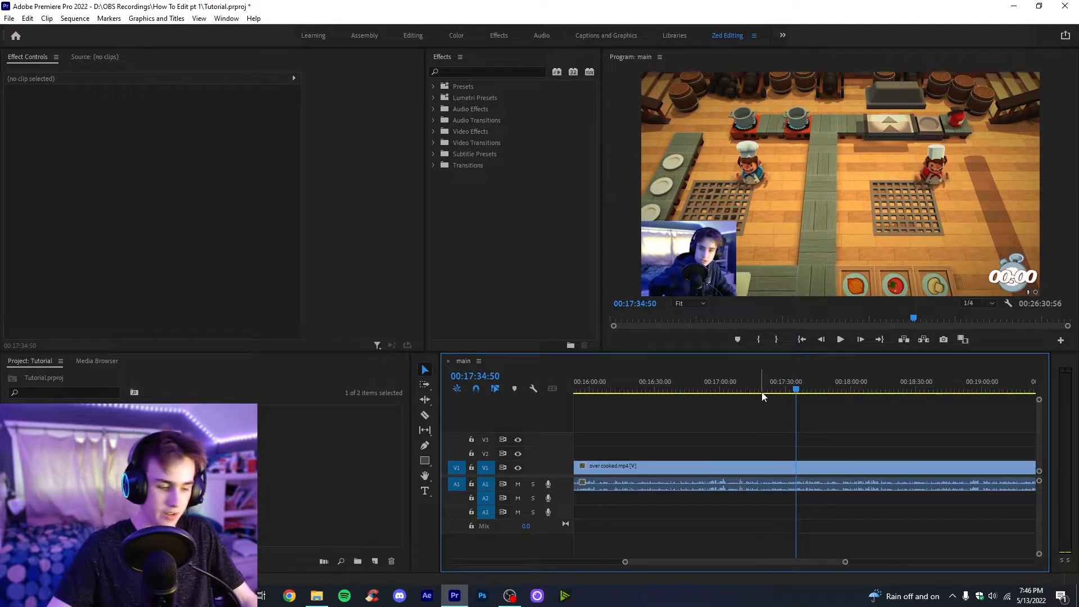
{"action": "left_click", "coordinate": [424, 414]}
{"action": "left_click", "coordinate": [426, 369]}
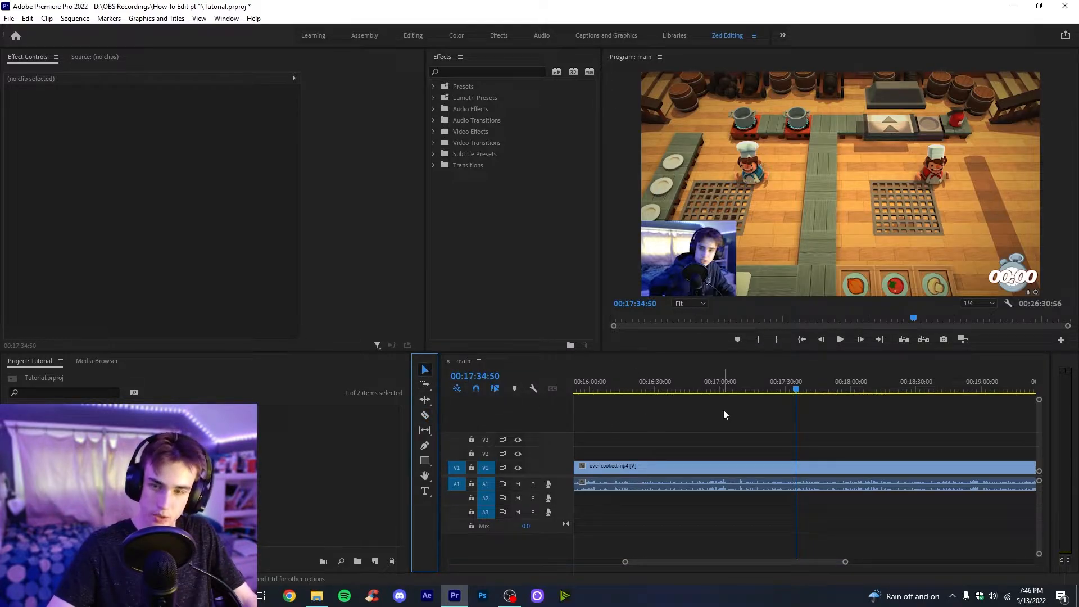
{"action": "key", "text": "c"}
{"action": "left_click", "coordinate": [557, 410]}
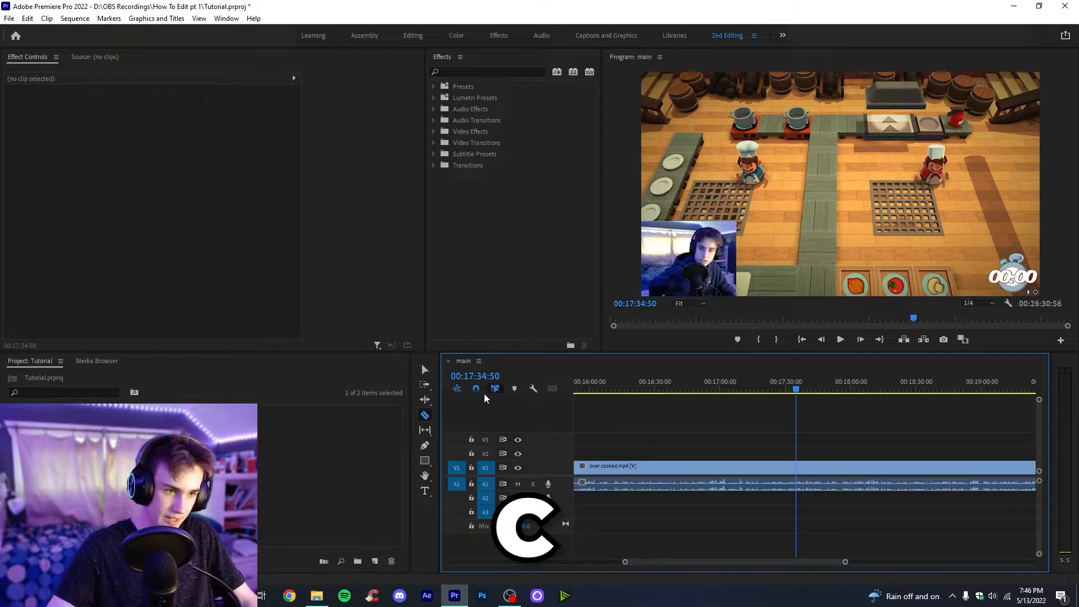
{"action": "left_click", "coordinate": [476, 389]}
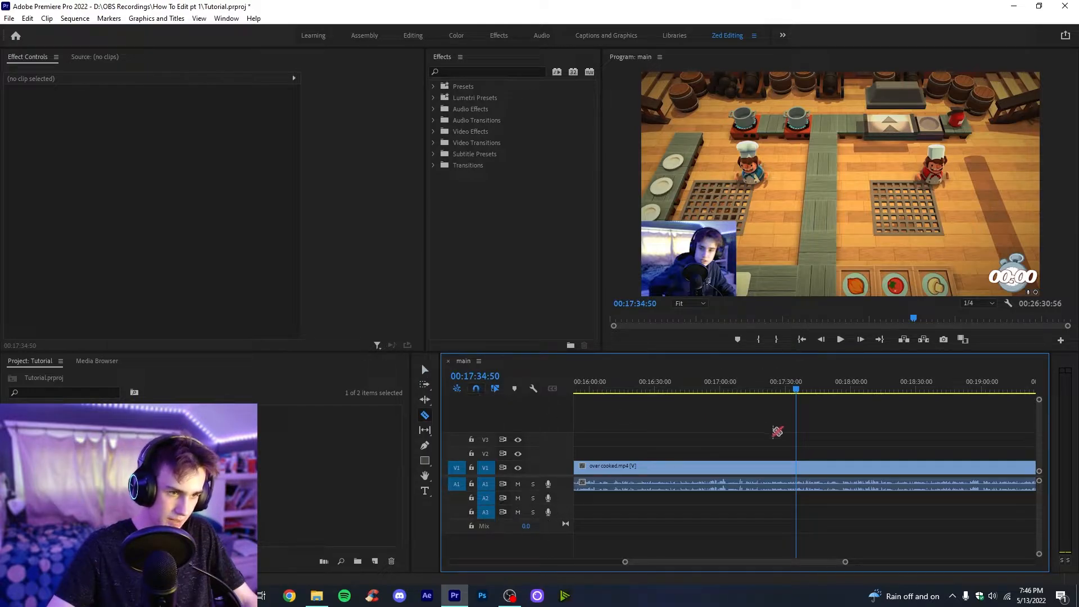
{"action": "key", "text": "s"}
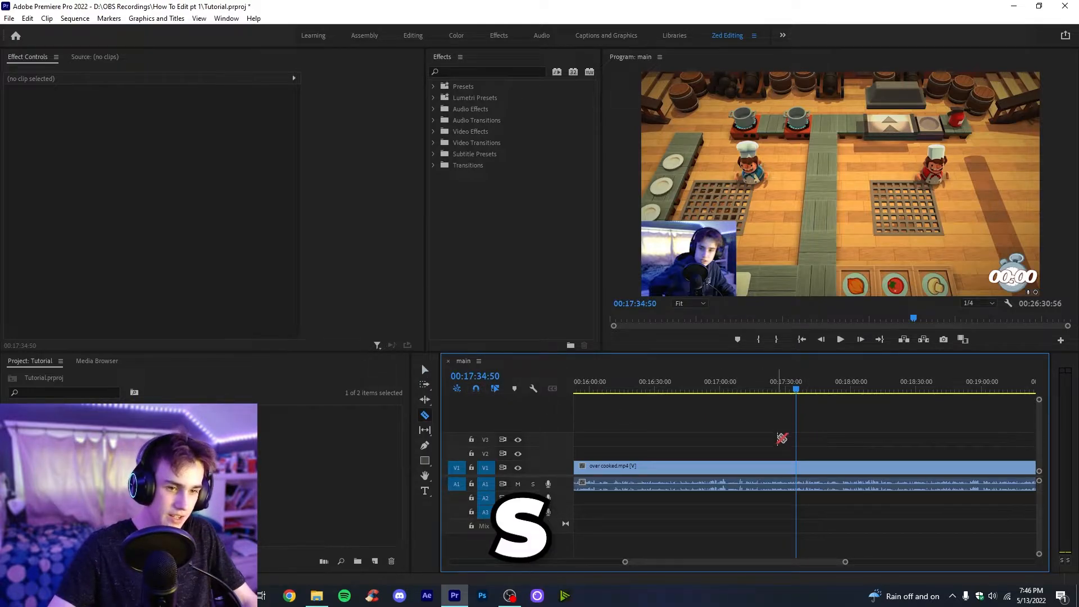
{"action": "left_click", "coordinate": [799, 467]}
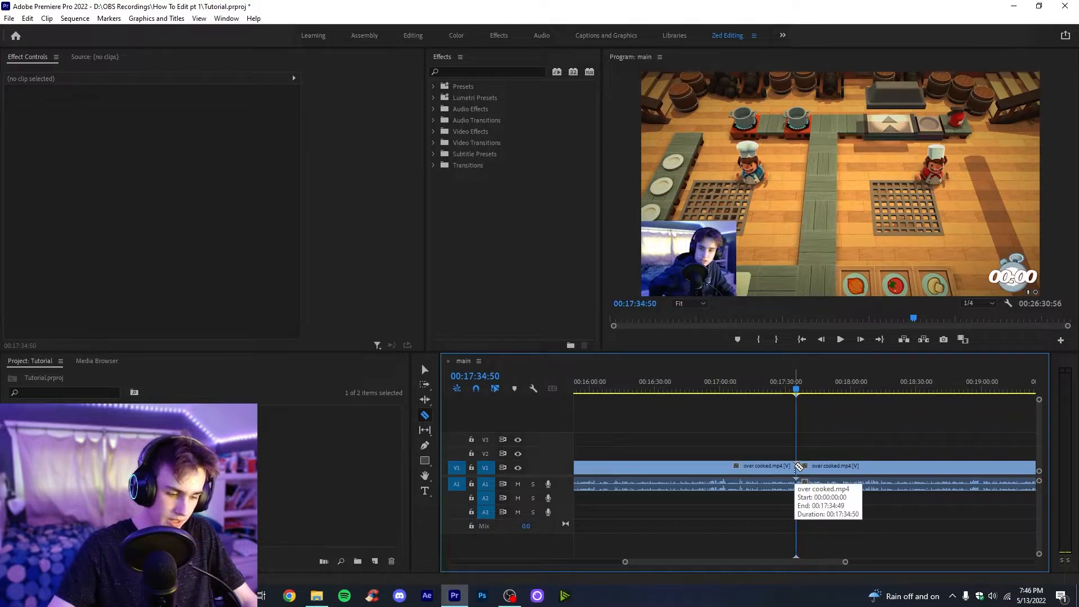
Delete the part of the clip before the cut and close the gap it leaves on the timeline
{"action": "key", "text": "v"}
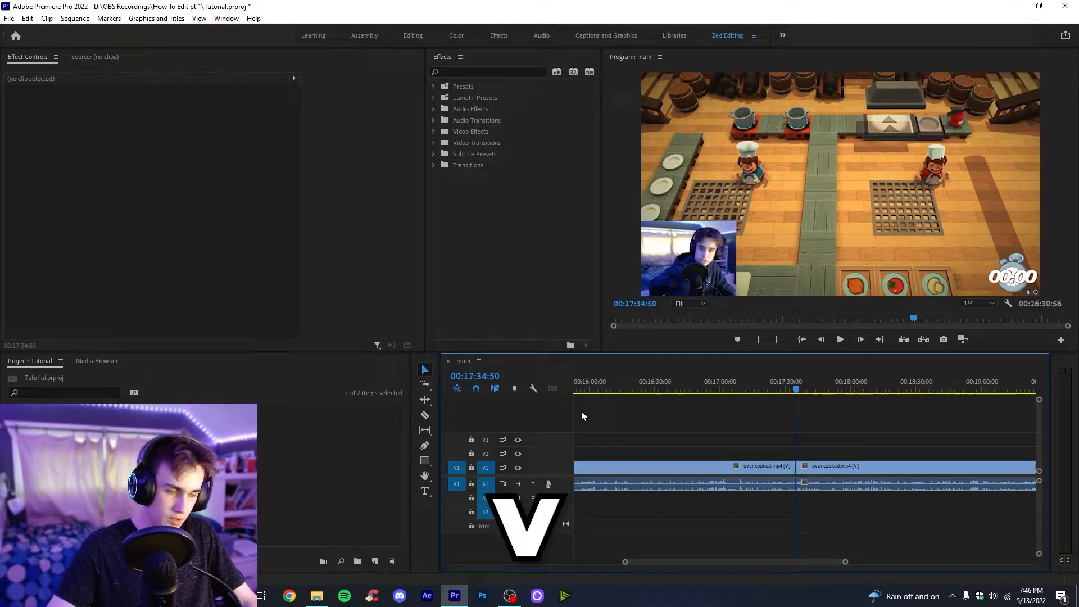
{"action": "left_click", "coordinate": [669, 466]}
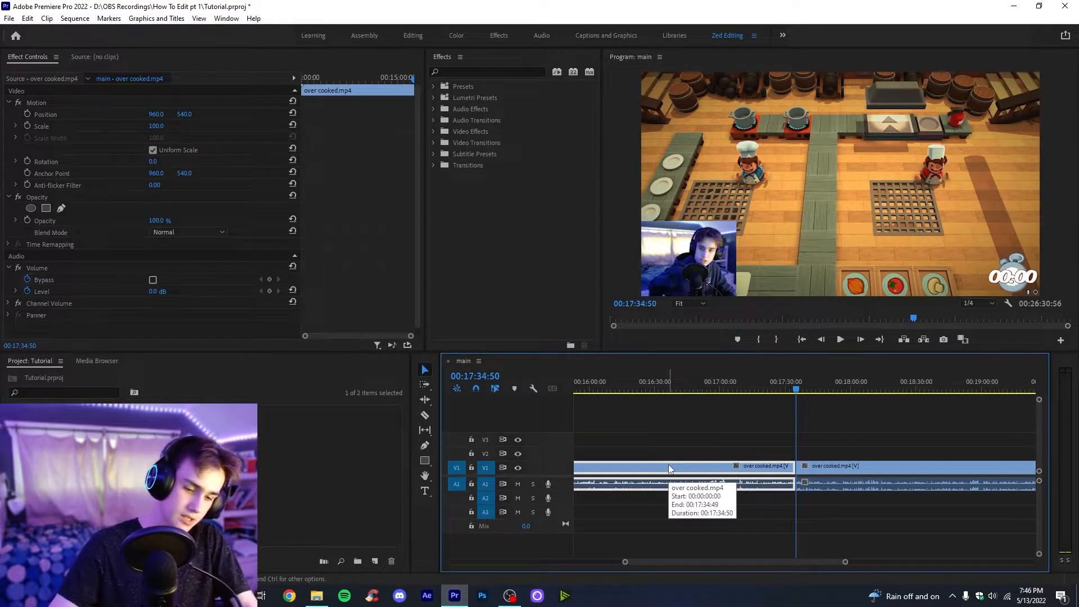
{"action": "key", "text": "Delete"}
{"action": "left_click", "coordinate": [702, 469]}
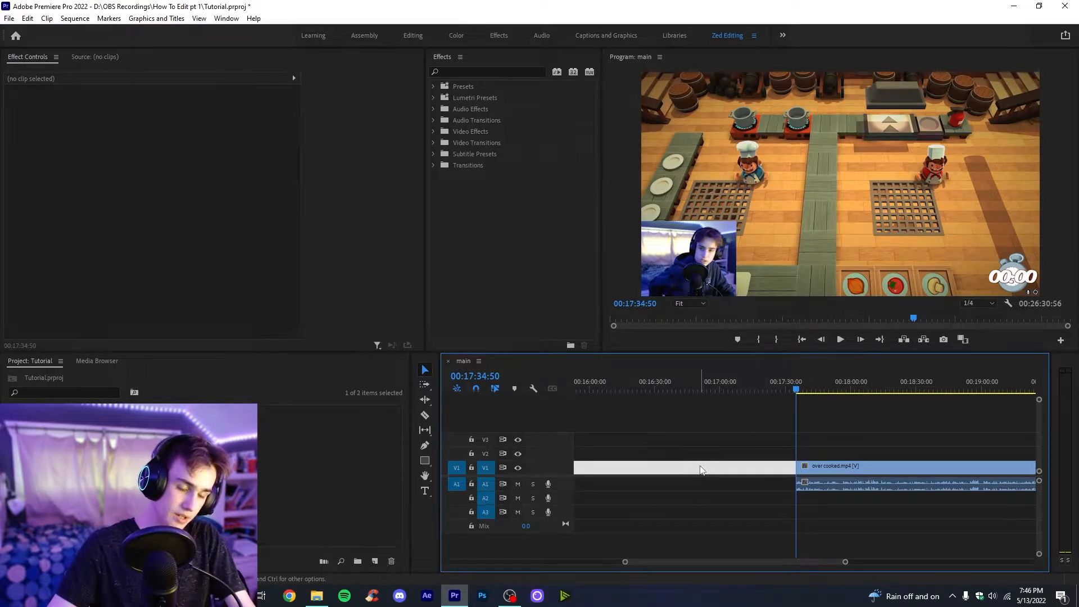
{"action": "key", "text": "Delete"}
{"action": "key", "text": "backslash"}
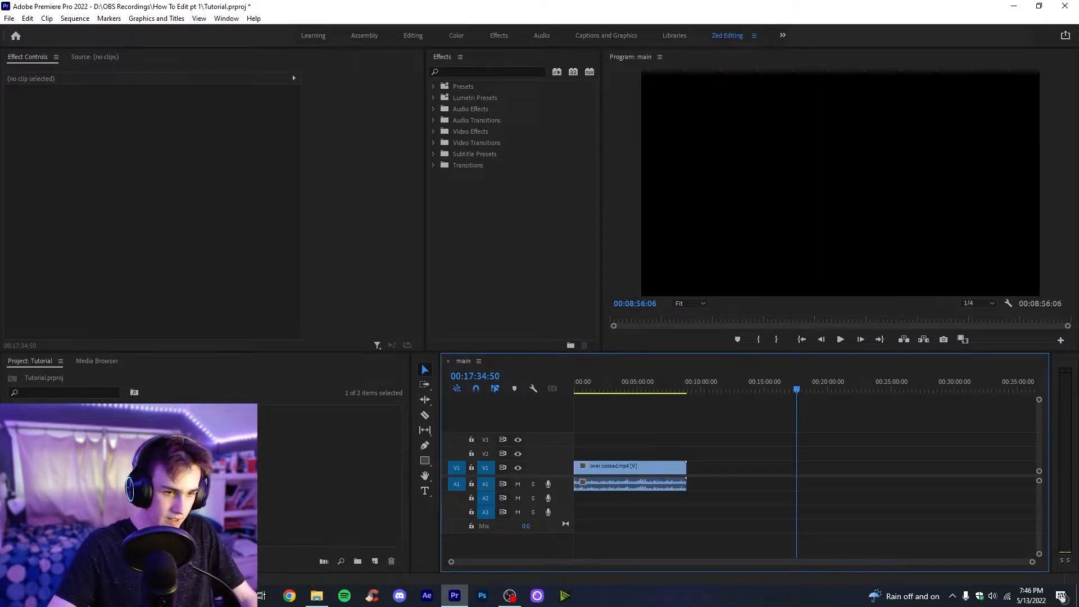
Split the remaining clip near its beginning at 00:00:09:37 with the Razor tool
{"action": "key", "text": "Home"}
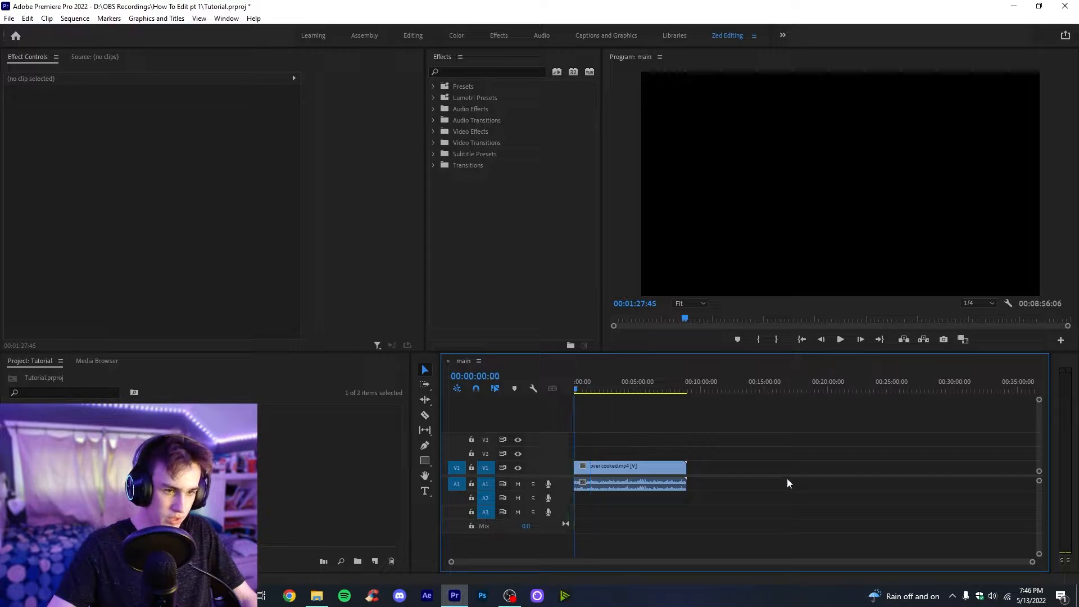
{"action": "left_click_drag", "start_coordinate": [1033, 562], "coordinate": [647, 562]}
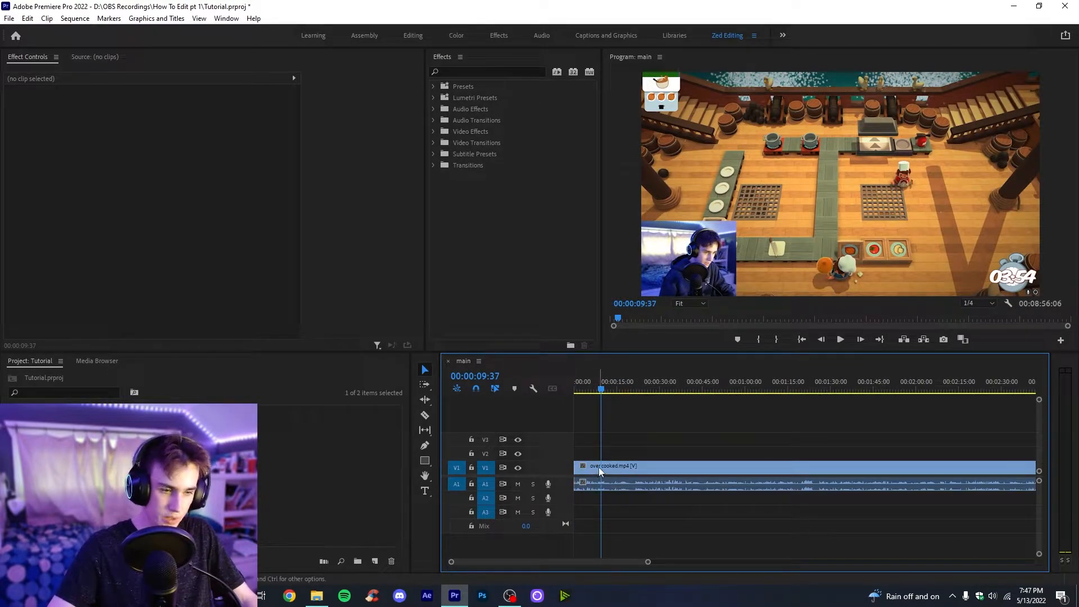
{"action": "key", "text": "c"}
{"action": "left_click", "coordinate": [606, 466]}
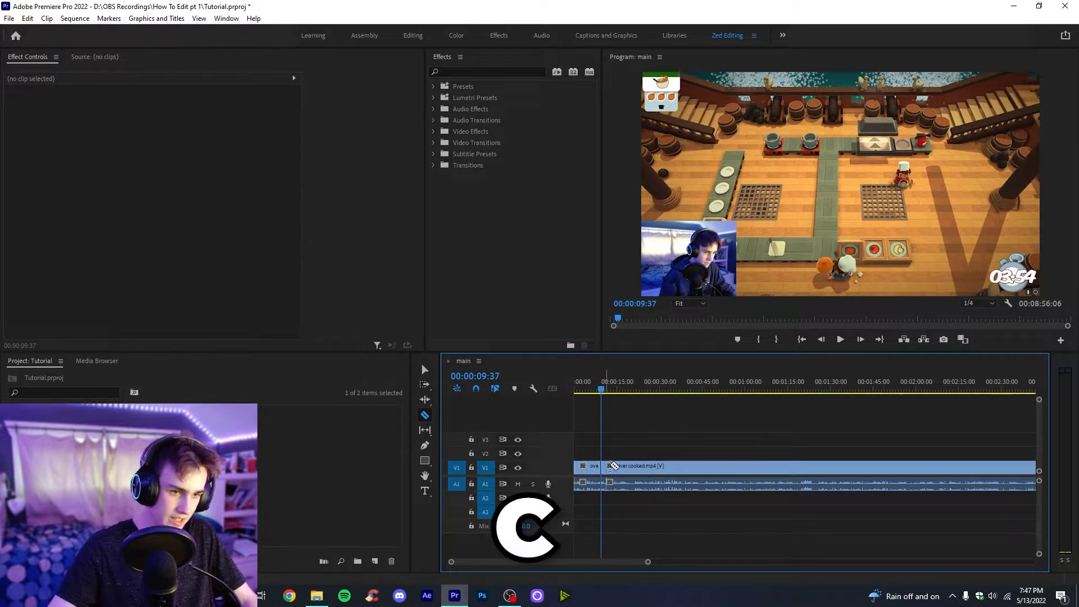
Split the over cooked.mp4 clip at 00:00:21:14 with the Razor tool, then return to the Selection tool
{"action": "scroll", "coordinate": [731, 466], "scroll_direction": "up", "scroll_amount": 3}
{"action": "left_click", "coordinate": [834, 467]}
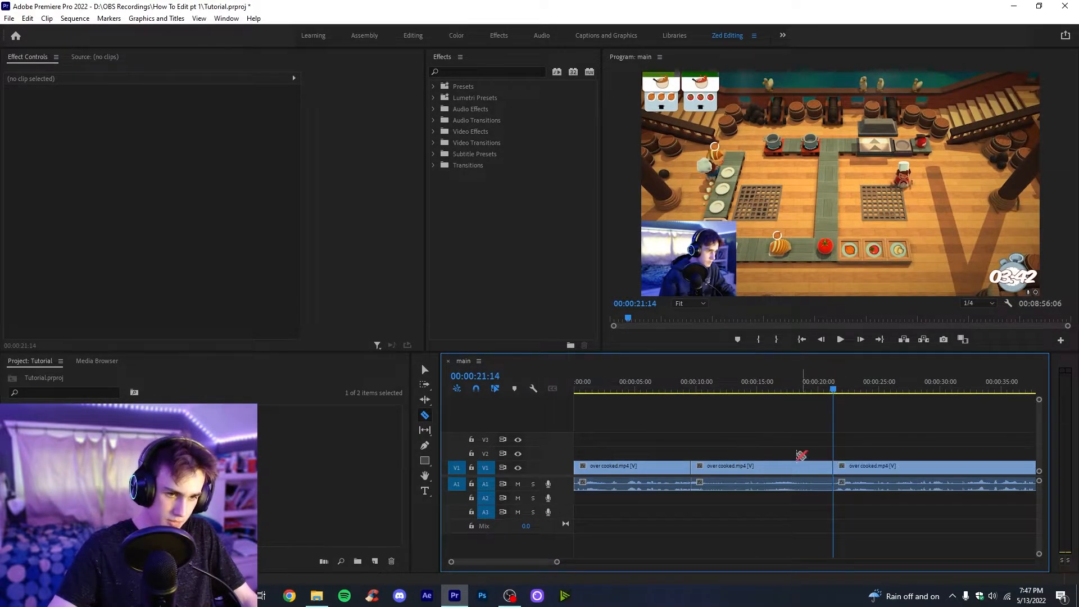
{"action": "key", "text": "v"}
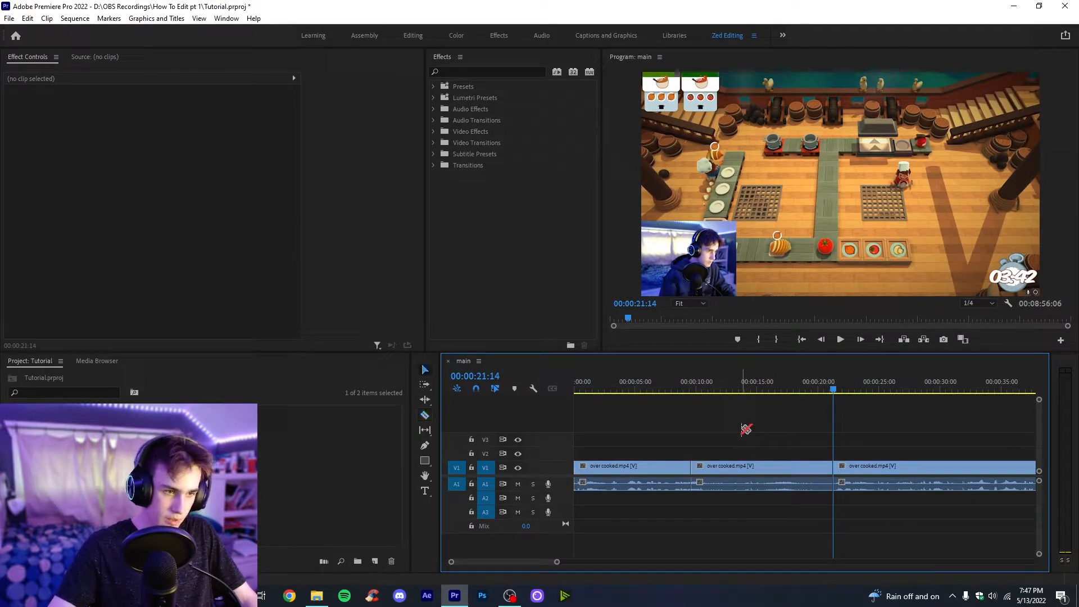
Delete the clip section between 00:00:09:37 and 00:00:21:14 together with its gap, and save the project
{"action": "left_click", "coordinate": [739, 469]}
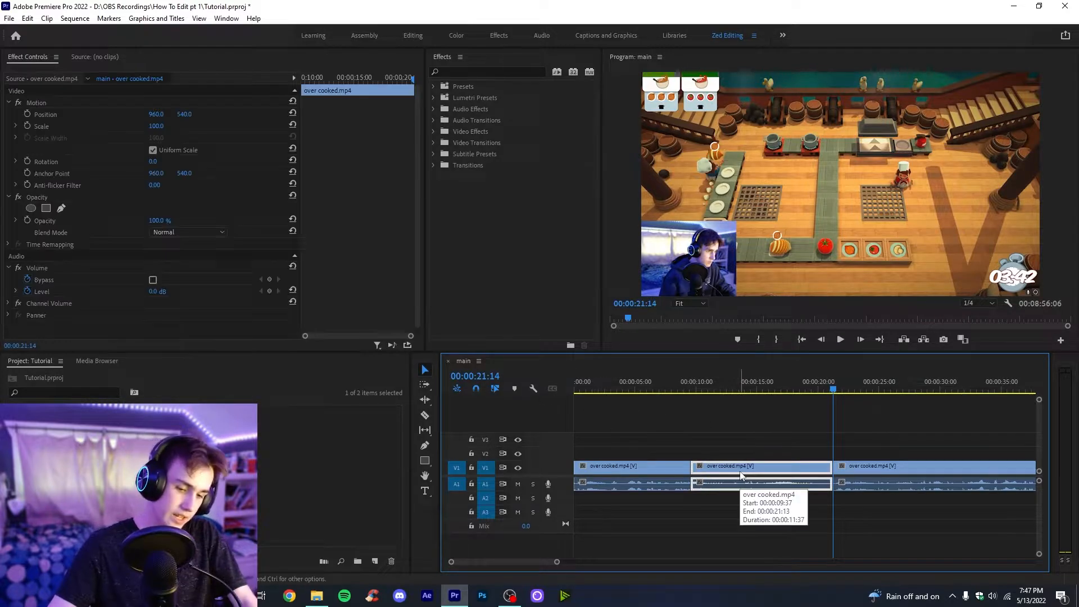
{"action": "key", "text": "Delete"}
{"action": "left_click", "coordinate": [739, 472]}
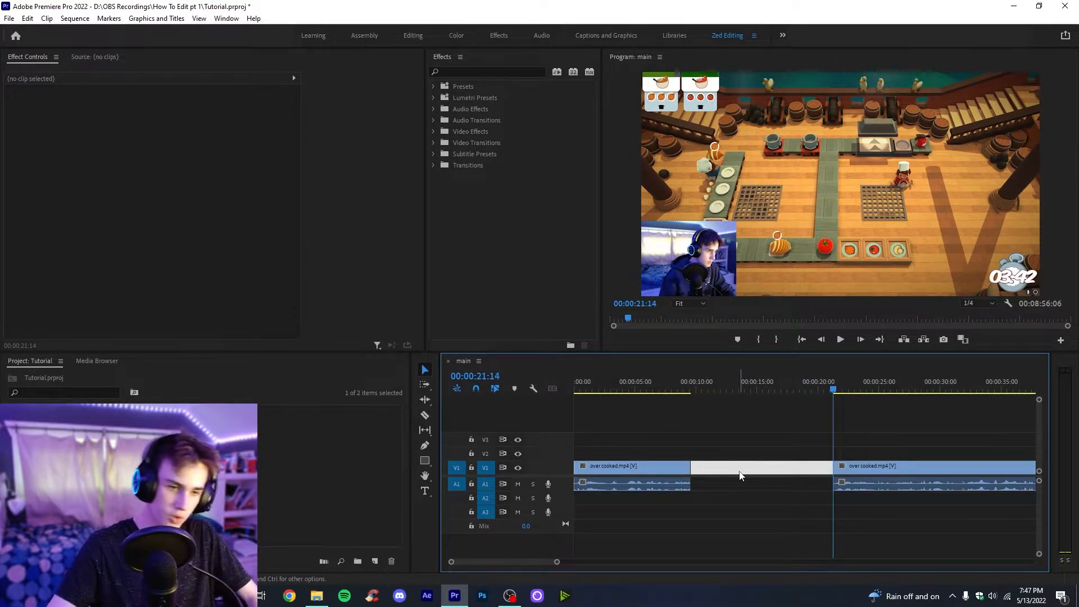
{"action": "key", "text": "Delete"}
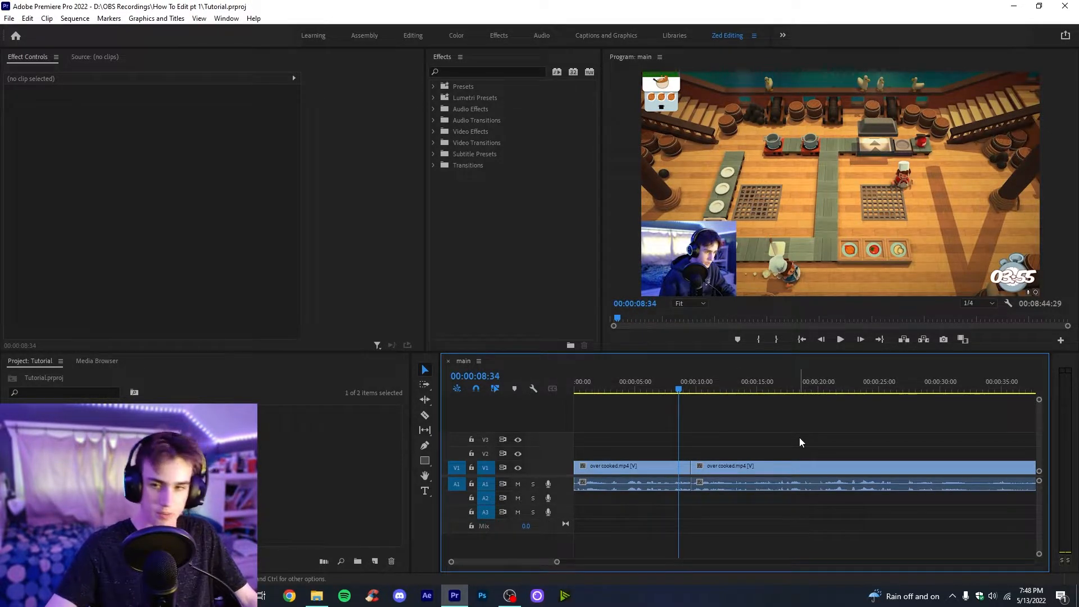
{"action": "key", "text": "ctrl+s"}
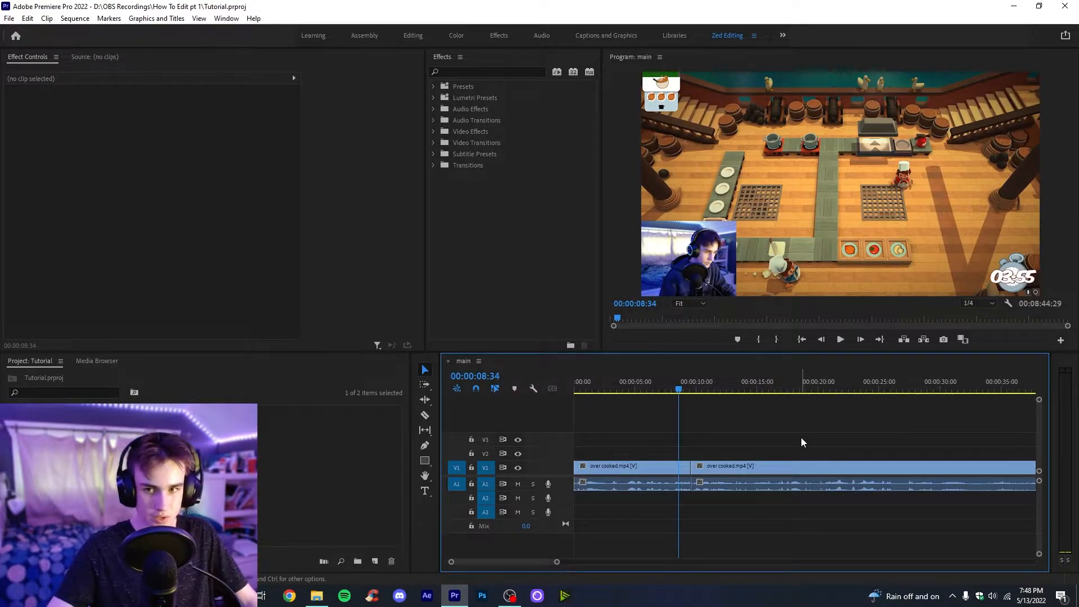
Split the second clip at 00:00:13:07 and cut out the unwanted footage right after that point
{"action": "left_click", "coordinate": [732, 390]}
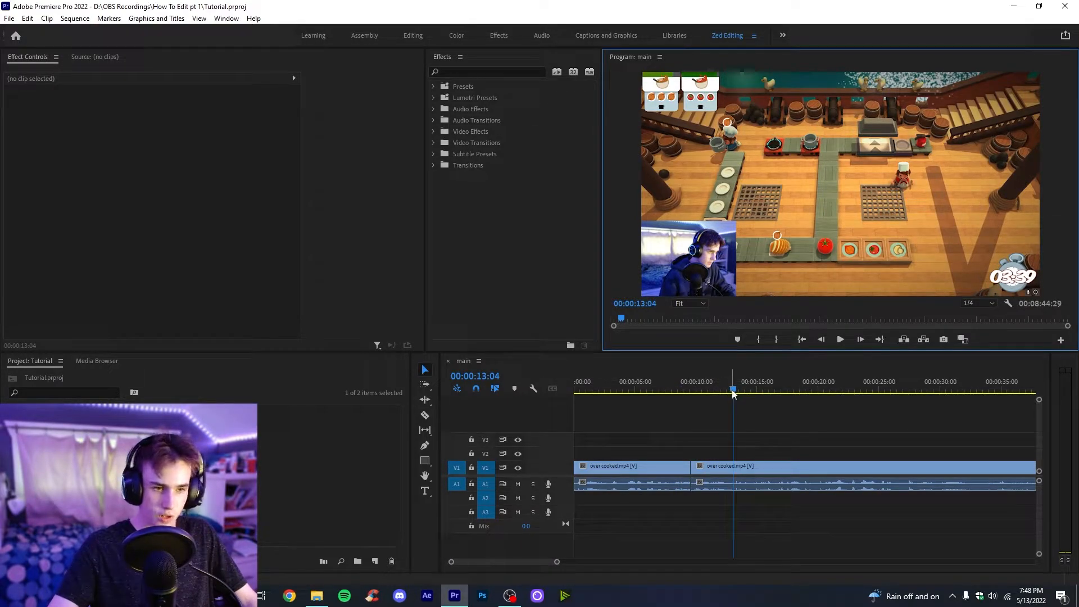
{"action": "left_click", "coordinate": [722, 390]}
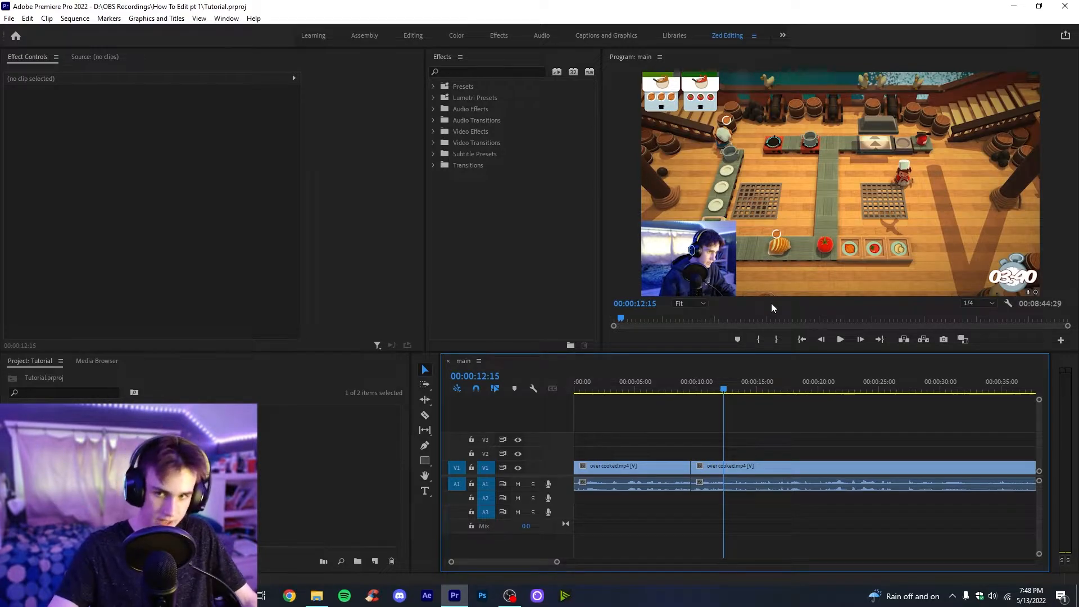
{"action": "key", "text": "space"}
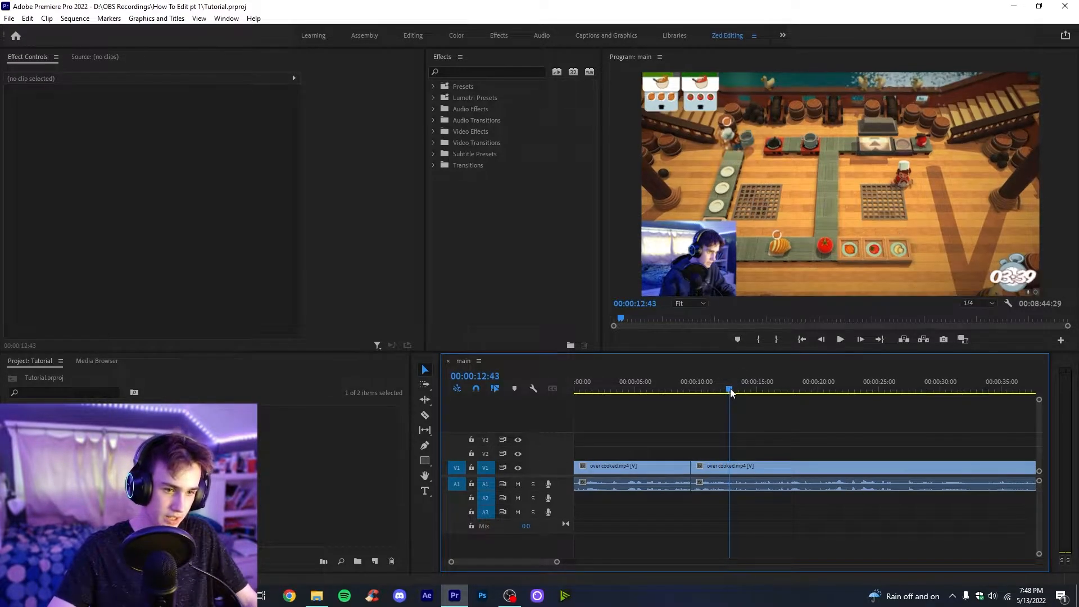
{"action": "left_click", "coordinate": [840, 339]}
{"action": "key", "text": "ctrl+k"}
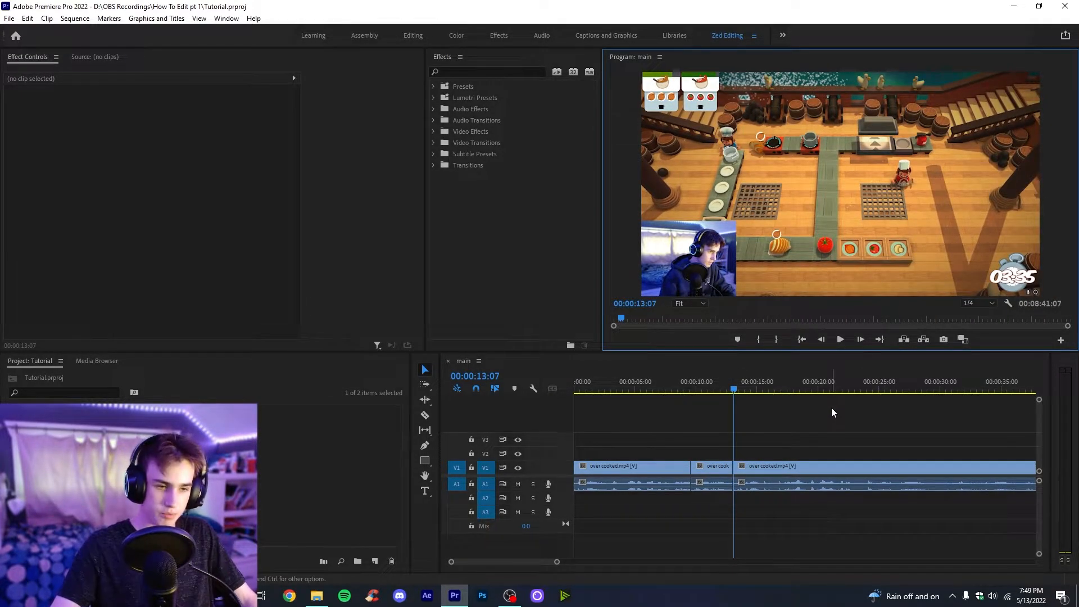
Add a timeline marker at 00:00:14:40, on the cut between the third and fourth clips
{"action": "left_click_drag", "start_coordinate": [556, 562], "coordinate": [857, 564]}
{"action": "key", "text": "space"}
{"action": "left_click", "coordinate": [795, 402]}
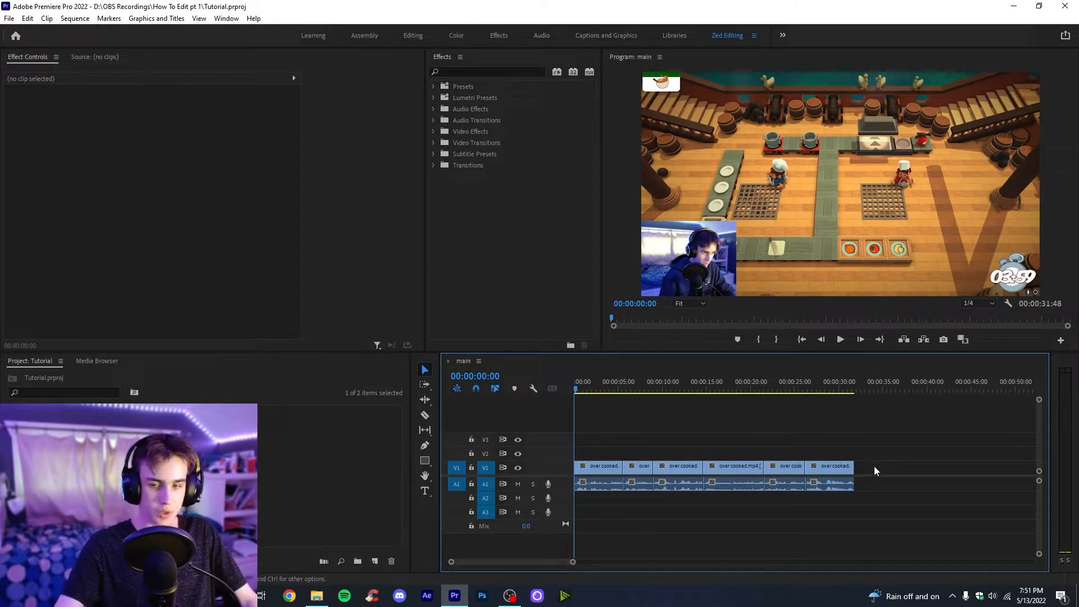
{"action": "left_click_drag", "start_coordinate": [590, 388], "coordinate": [703, 387]}
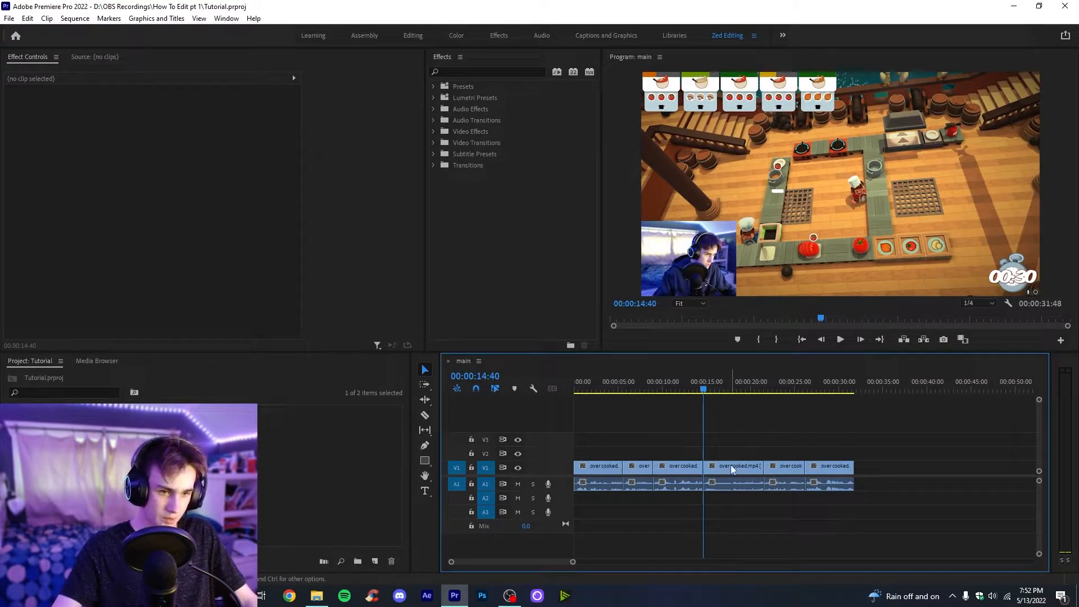
{"action": "left_click", "coordinate": [514, 391]}
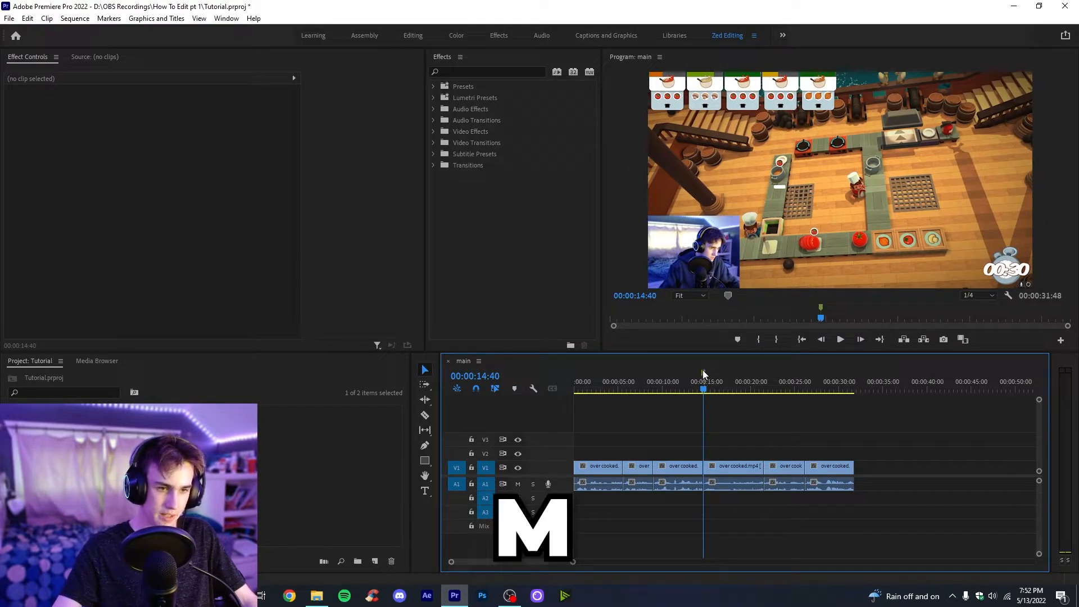
Scrub the playhead around the marker and snap it onto the marker at 00:00:14:40
{"action": "left_click_drag", "start_coordinate": [704, 394], "coordinate": [709, 417]}
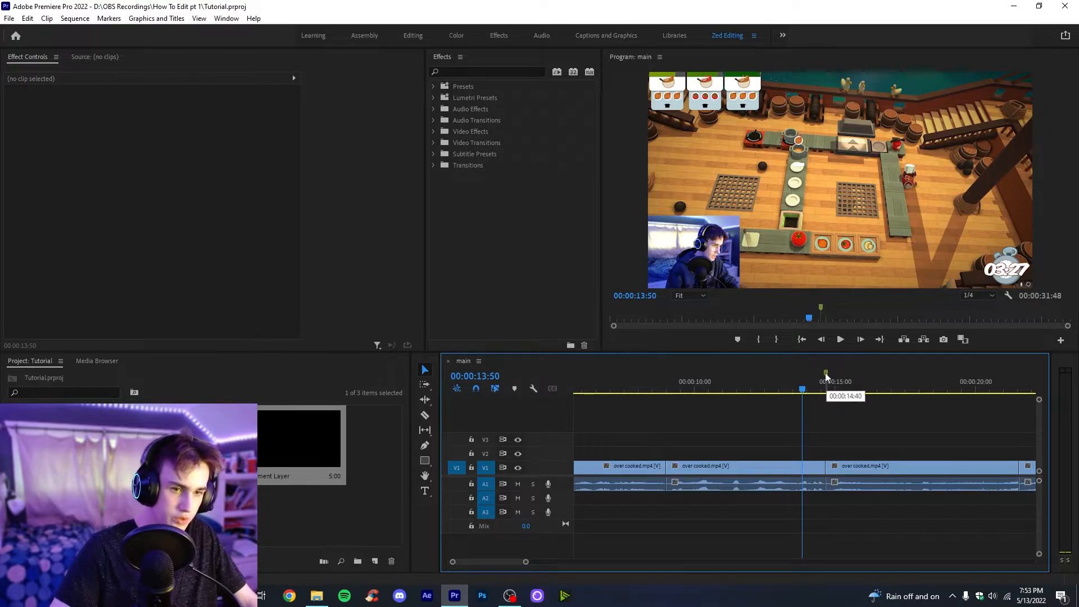
{"action": "left_click", "coordinate": [807, 392]}
{"action": "left_click_drag", "start_coordinate": [808, 391], "coordinate": [827, 400]}
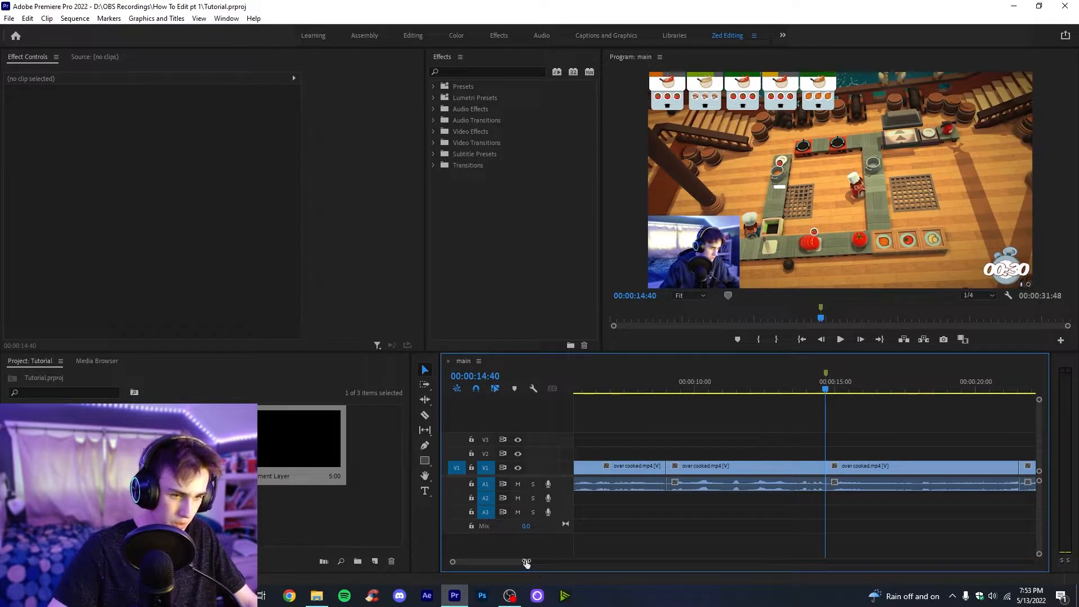
{"action": "left_click_drag", "start_coordinate": [525, 561], "coordinate": [642, 568]}
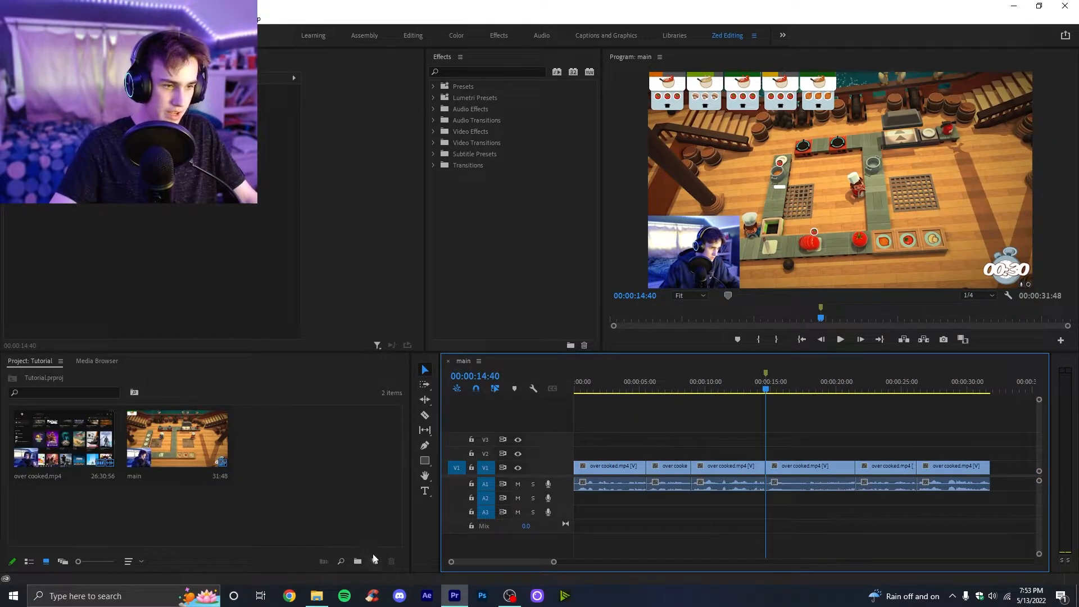
Create a 1920 x 1080 adjustment layer at 60.00 fps with square pixels in the project
{"action": "left_click", "coordinate": [29, 361]}
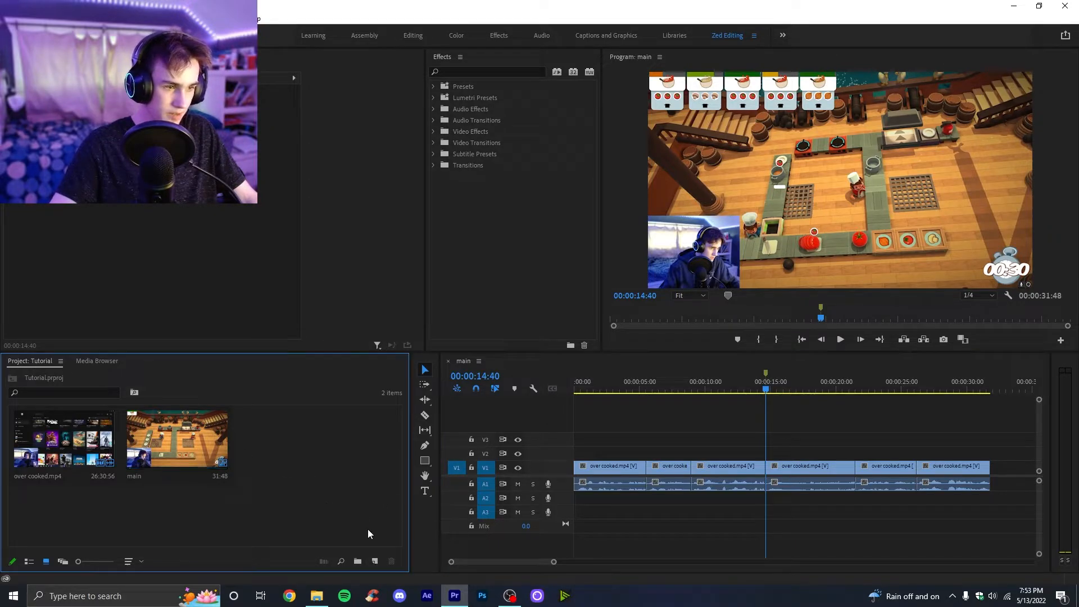
{"action": "left_click", "coordinate": [375, 561]}
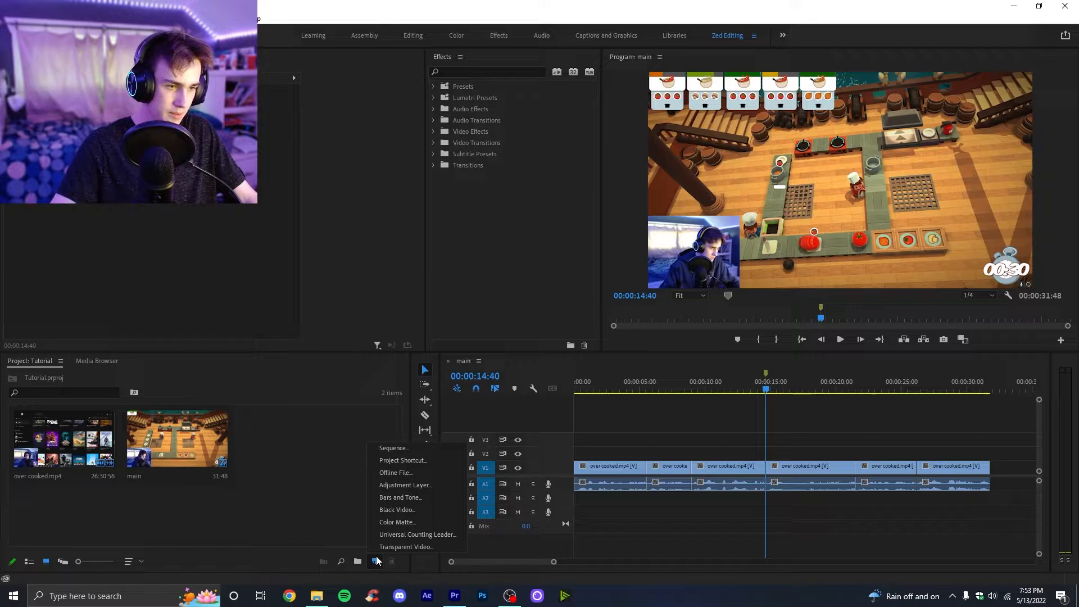
{"action": "left_click", "coordinate": [416, 486]}
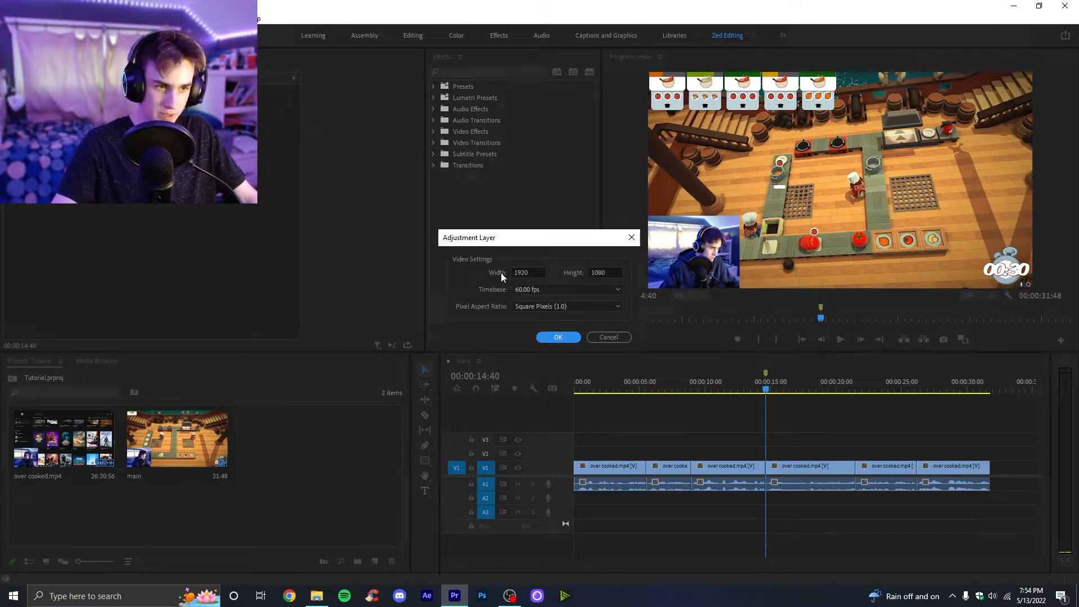
{"action": "left_click", "coordinate": [558, 337]}
Place the adjustment layer on V2 and shorten it to run from 00:00:14:28 to the marker at 00:00:14:40
{"action": "key", "text": "="}
{"action": "left_click_drag", "start_coordinate": [301, 438], "coordinate": [750, 454]}
{"action": "left_click", "coordinate": [809, 452]}
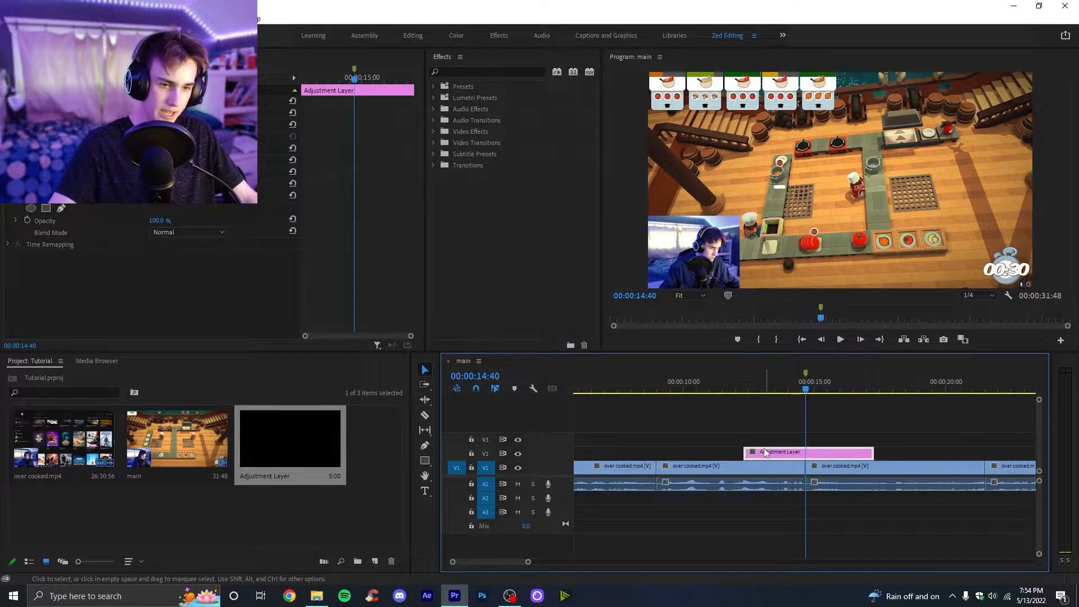
{"action": "left_click_drag", "start_coordinate": [745, 450], "coordinate": [803, 455]}
{"action": "left_click_drag", "start_coordinate": [527, 562], "coordinate": [505, 563]}
{"action": "left_click_drag", "start_coordinate": [762, 452], "coordinate": [789, 456]}
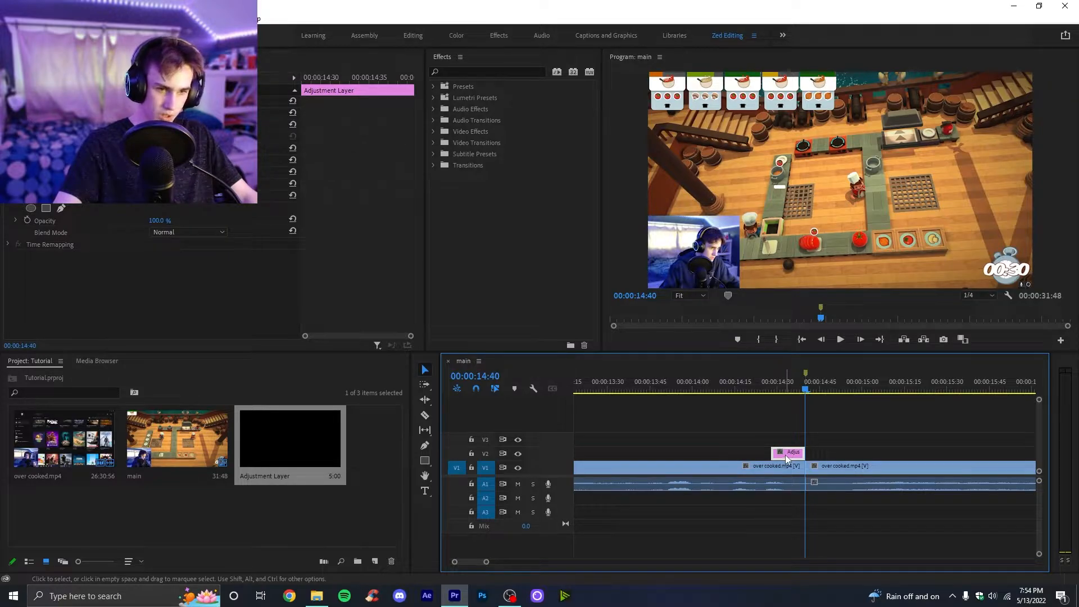
Duplicate the short adjustment layer directly after the marker on V2, and add another on V3 spanning both V2 layers
{"action": "left_click_drag", "start_coordinate": [787, 458], "coordinate": [822, 457]}
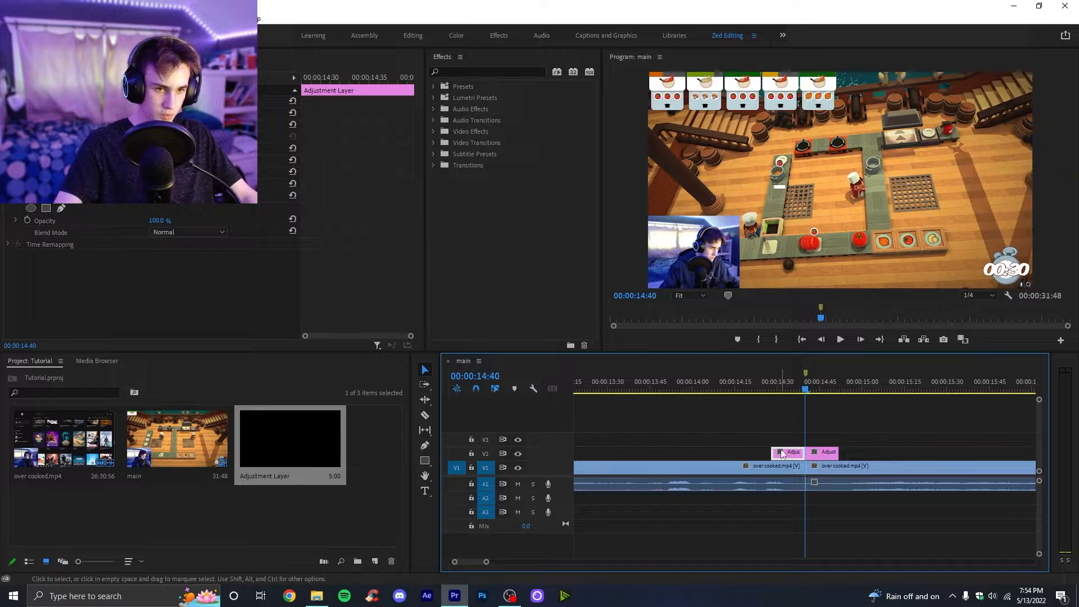
{"action": "left_click_drag", "start_coordinate": [785, 455], "coordinate": [837, 441]}
{"action": "left_click", "coordinate": [773, 391]}
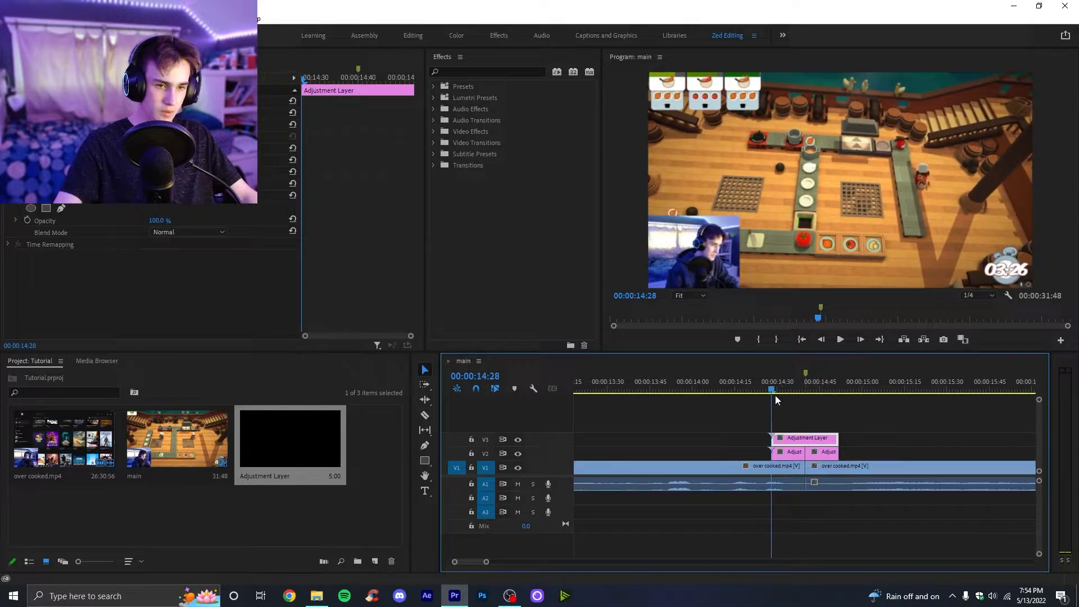
Apply the 1.Main preset from the Transitions presets to the V2 adjustment layer before the marker
{"action": "left_click", "coordinate": [793, 455]}
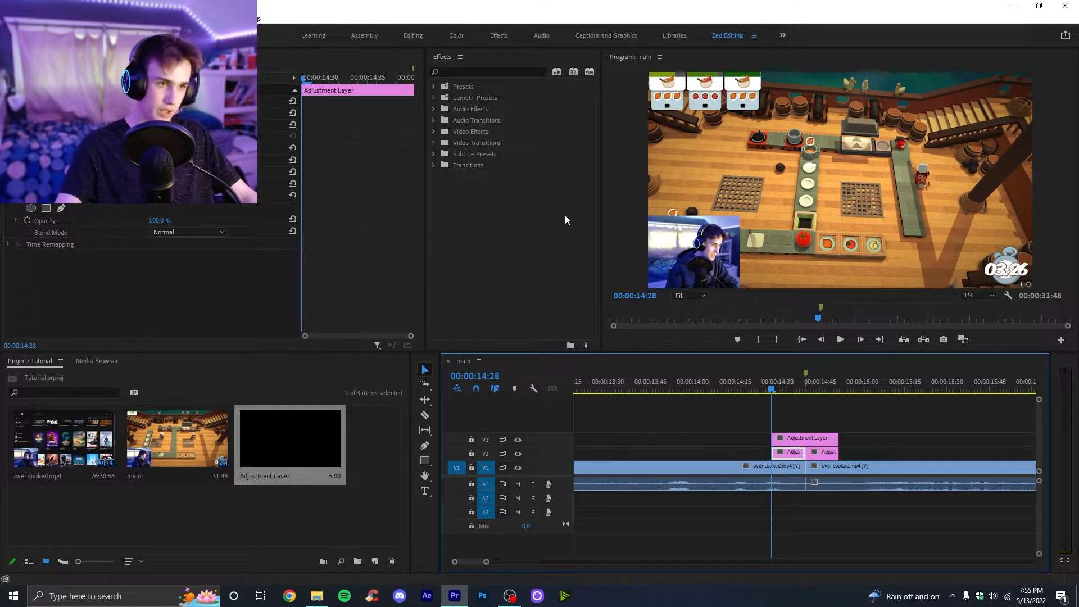
{"action": "left_click", "coordinate": [434, 165]}
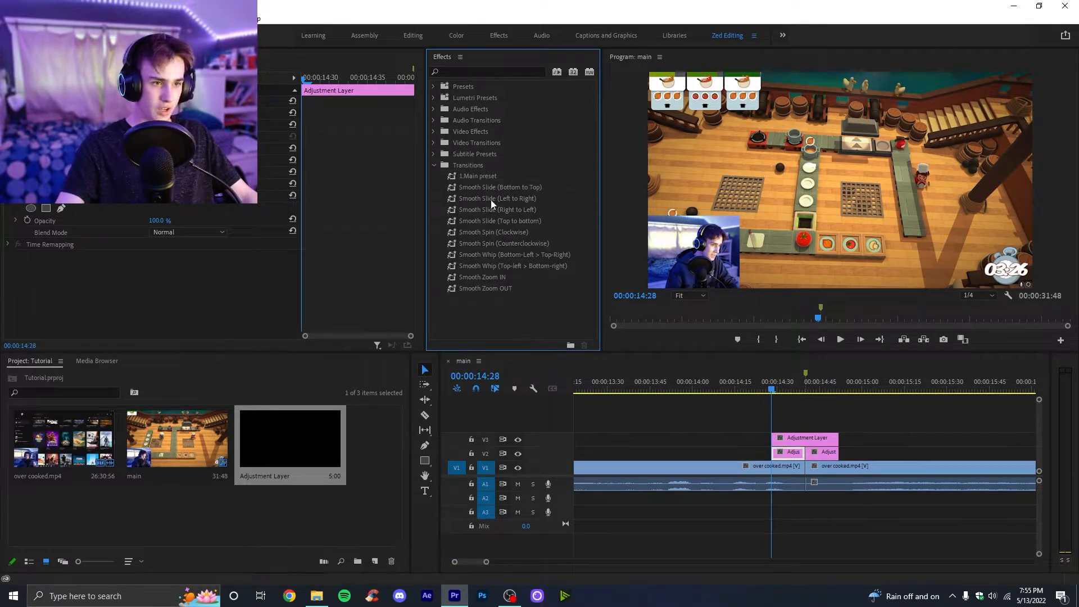
{"action": "left_click", "coordinate": [434, 87]}
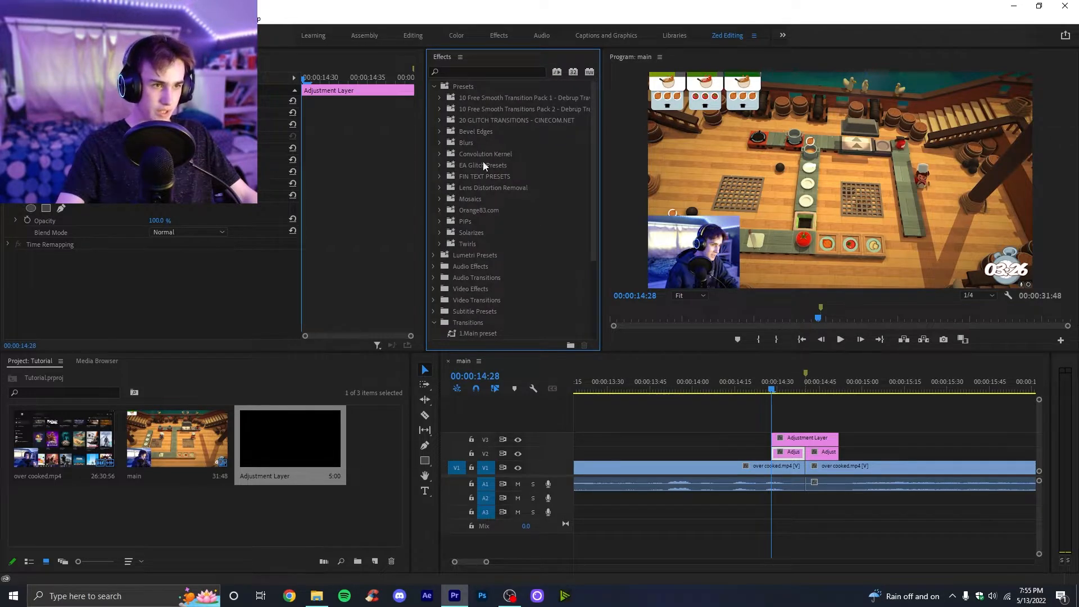
{"action": "left_click", "coordinate": [492, 109]}
{"action": "left_click", "coordinate": [434, 87]}
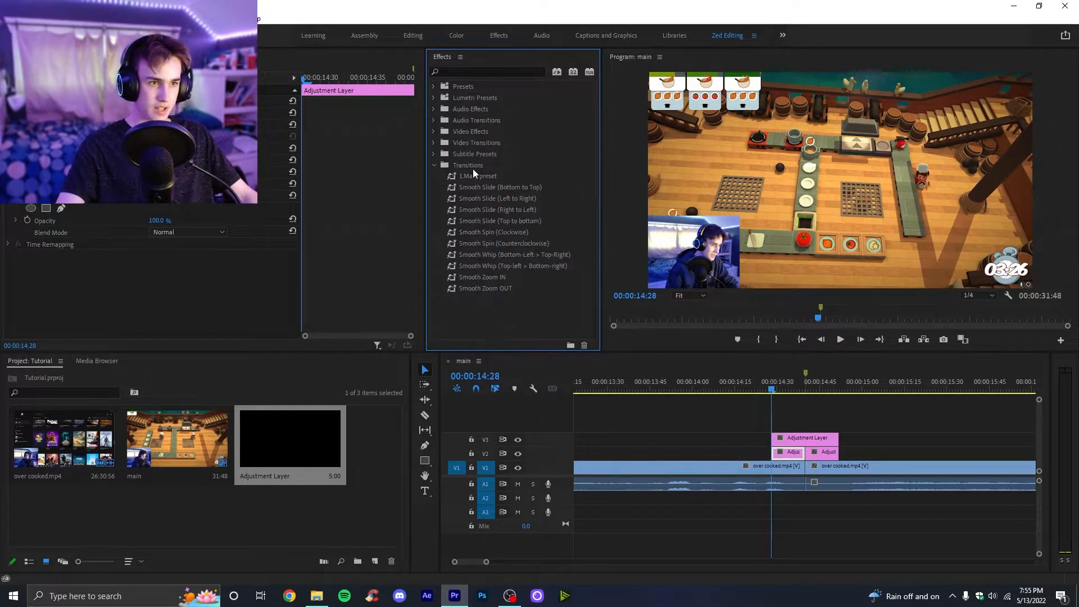
{"action": "left_click", "coordinate": [470, 167]}
{"action": "left_click", "coordinate": [492, 178]}
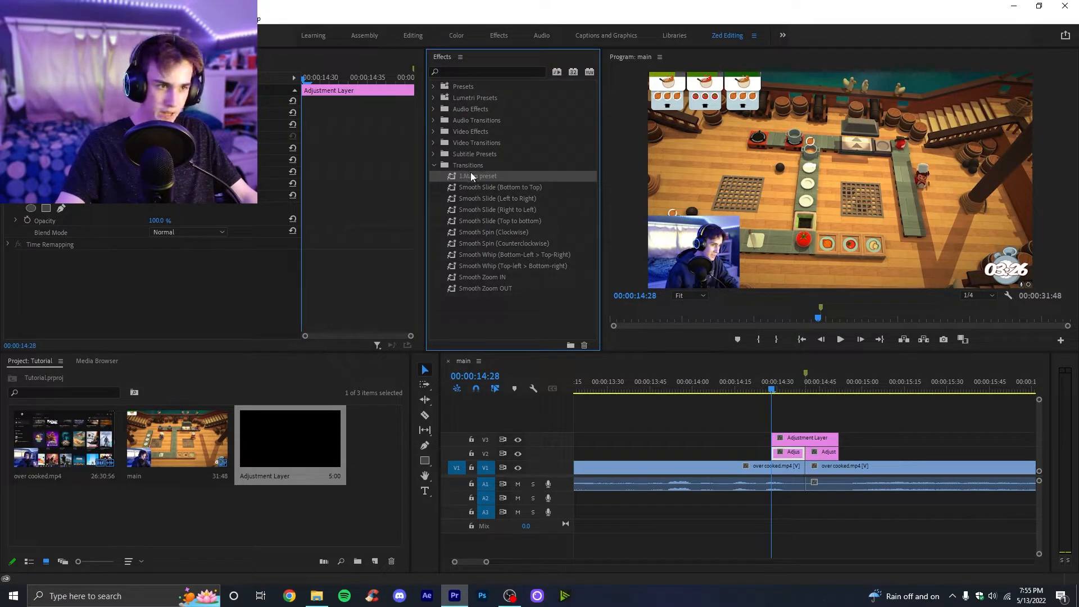
{"action": "left_click_drag", "start_coordinate": [471, 172], "coordinate": [792, 453]}
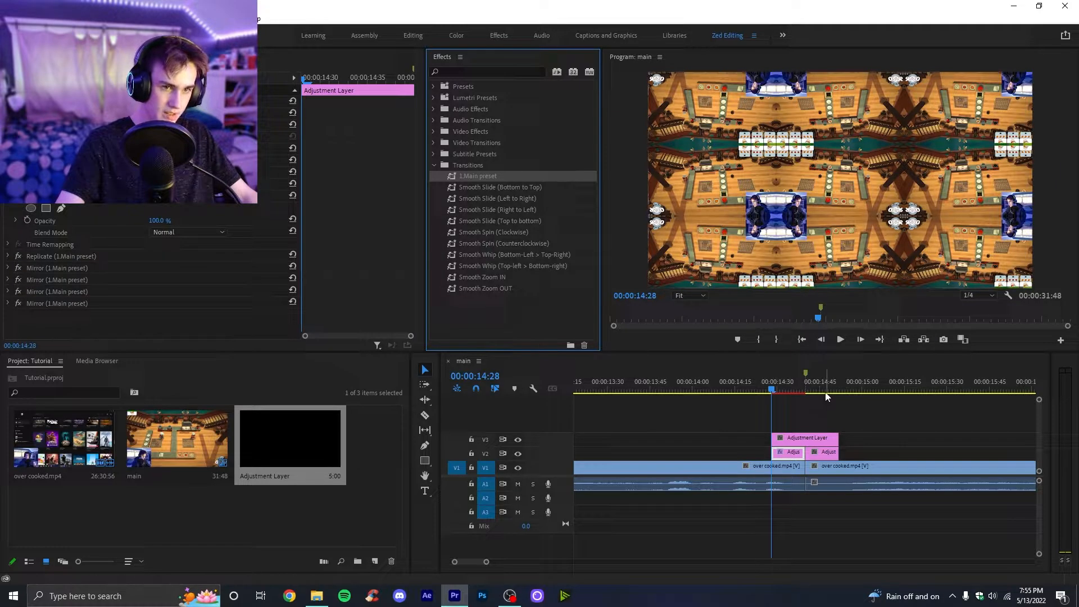
Apply the 1.Main preset to the V2 adjustment layer after the marker and return the playhead to 00:00:14:28
{"action": "left_click", "coordinate": [824, 389]}
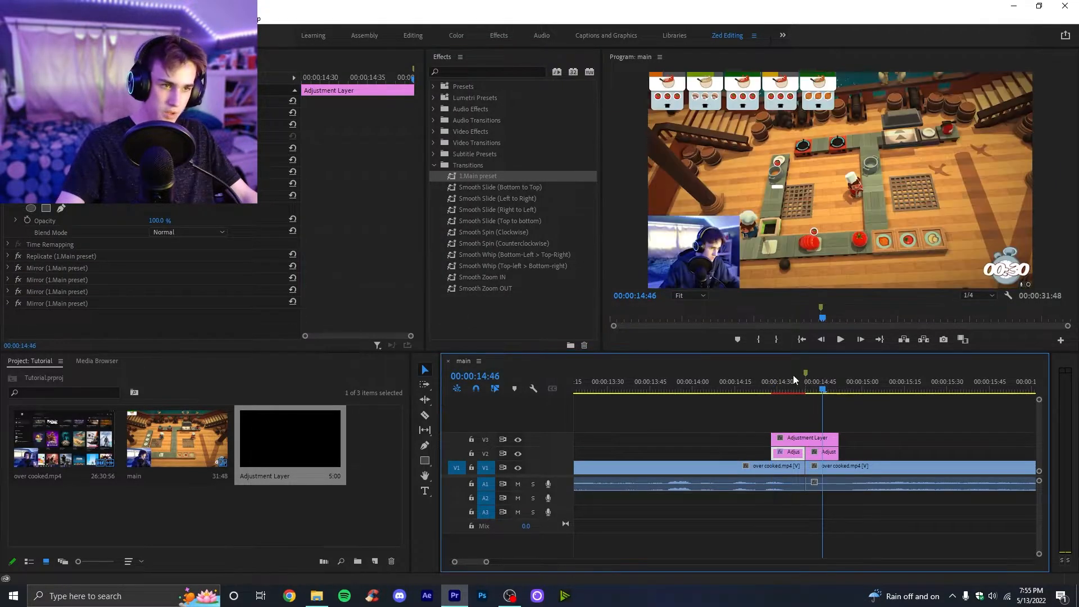
{"action": "left_click_drag", "start_coordinate": [480, 176], "coordinate": [824, 451]}
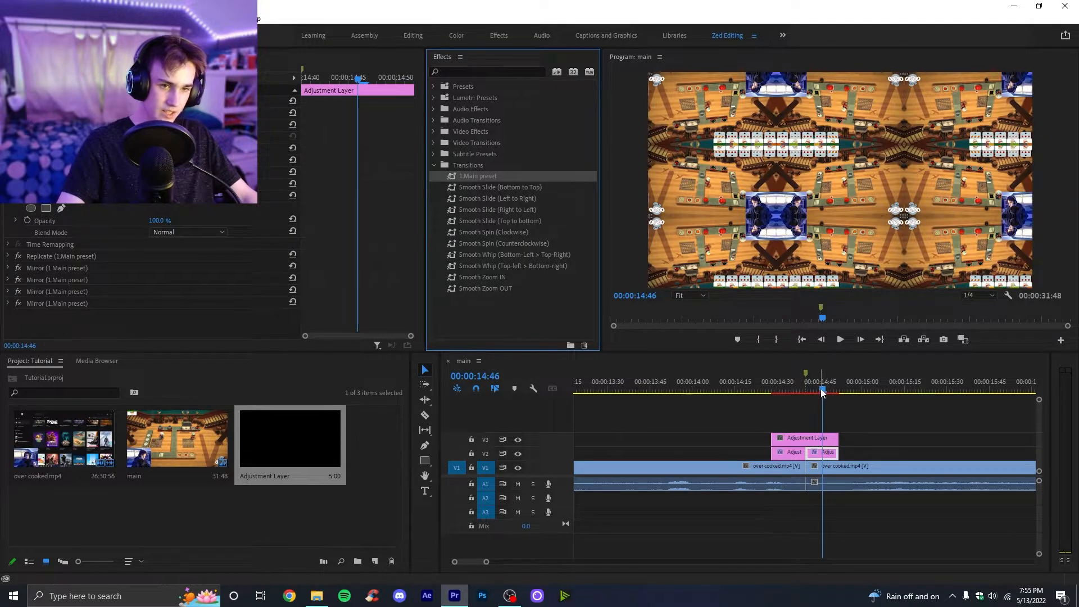
{"action": "left_click", "coordinate": [809, 390]}
{"action": "left_click_drag", "start_coordinate": [809, 391], "coordinate": [776, 400]}
{"action": "left_click", "coordinate": [828, 413]}
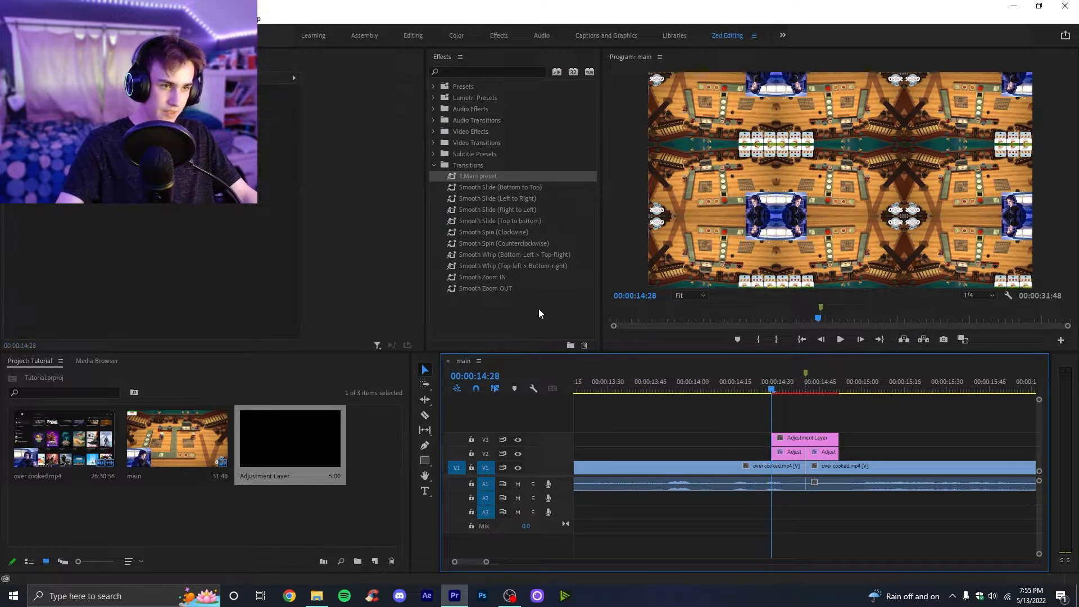
Apply the Smooth Slide (Left to Right) preset to the adjustment layer on V3
{"action": "left_click", "coordinate": [539, 308]}
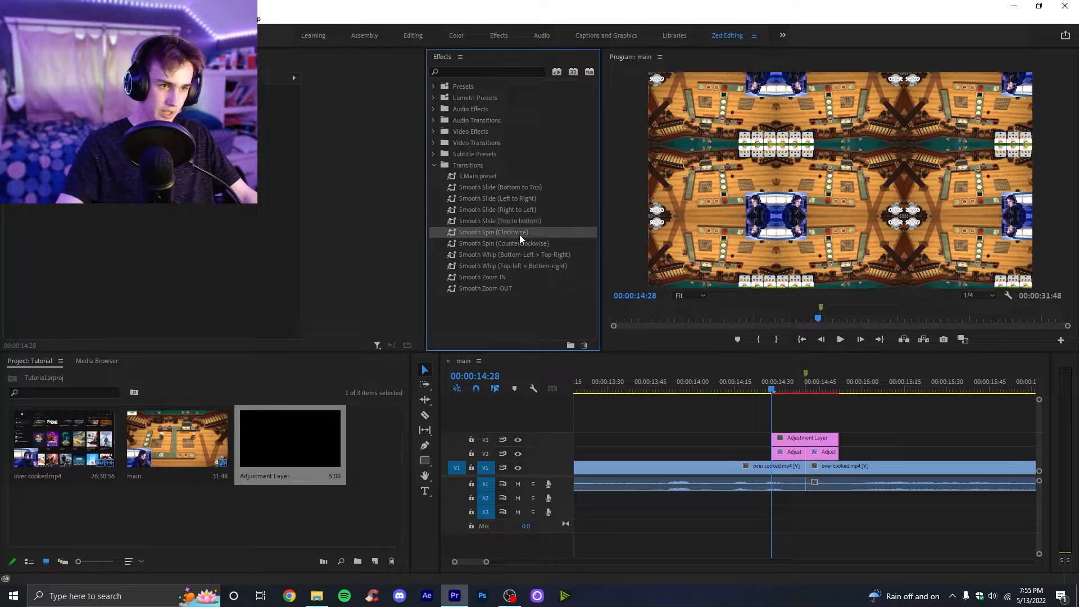
{"action": "left_click", "coordinate": [528, 199]}
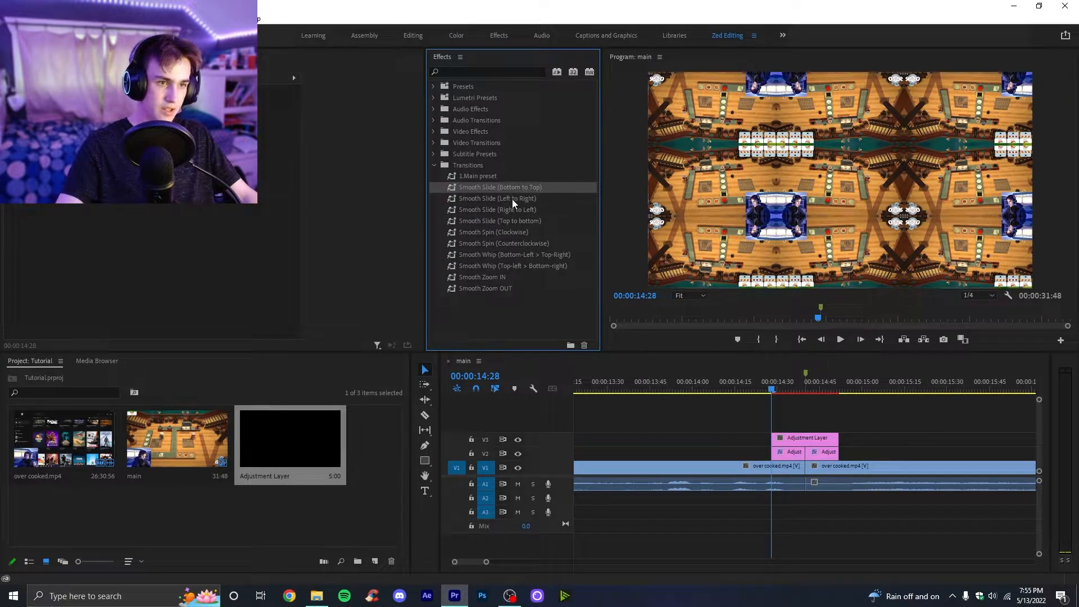
{"action": "left_click_drag", "start_coordinate": [498, 198], "coordinate": [790, 435]}
{"action": "left_click", "coordinate": [787, 411]}
{"action": "key", "text": "minus"}
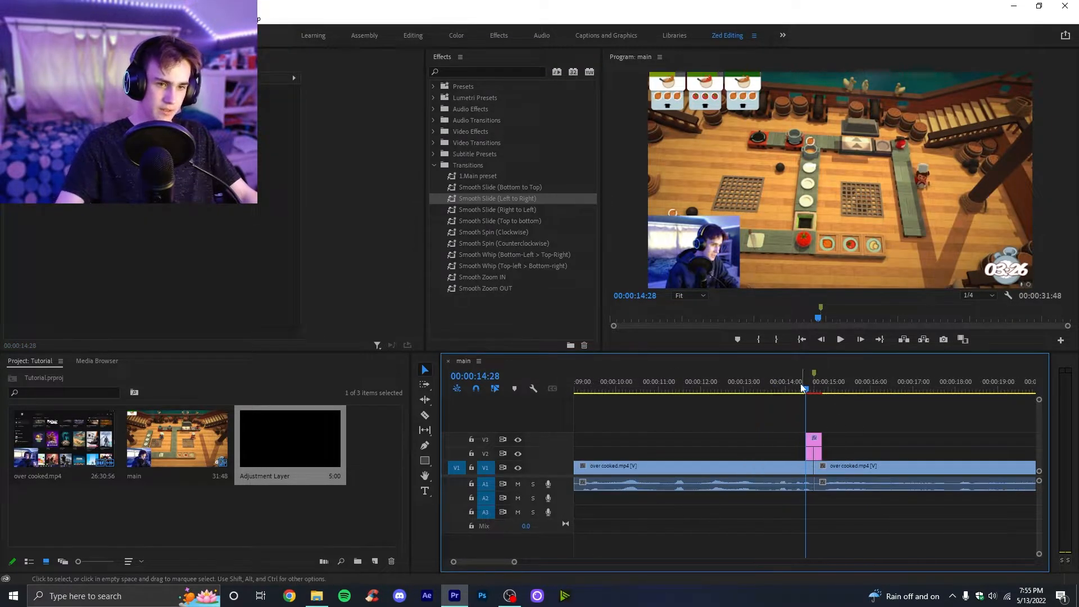
Play back the slide transition from just before the marker, and return the playhead to the cut at 00:00:14:40
{"action": "left_click", "coordinate": [762, 388]}
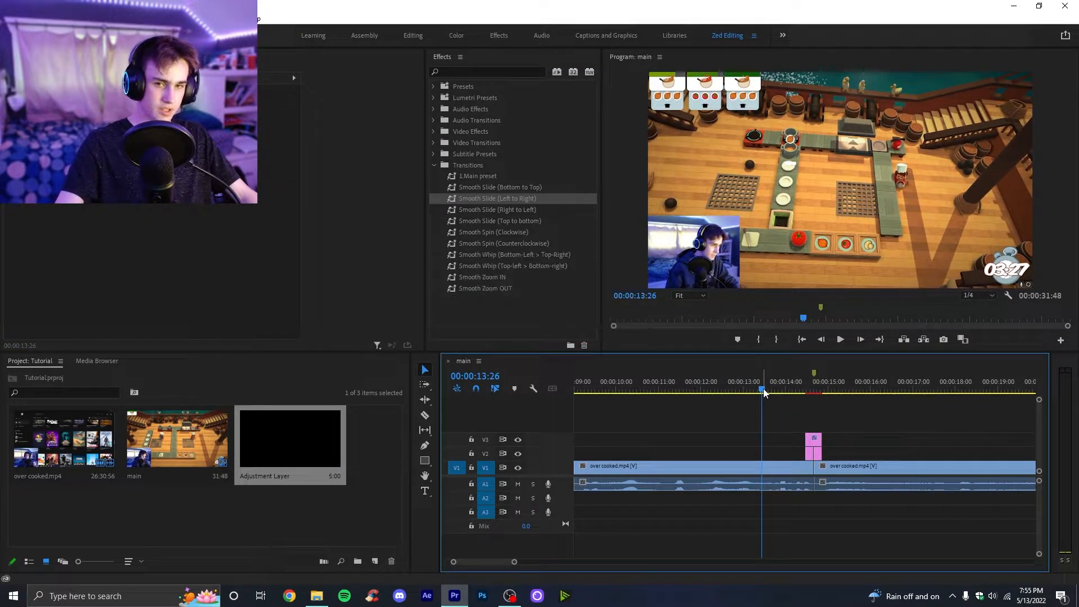
{"action": "left_click", "coordinate": [842, 342]}
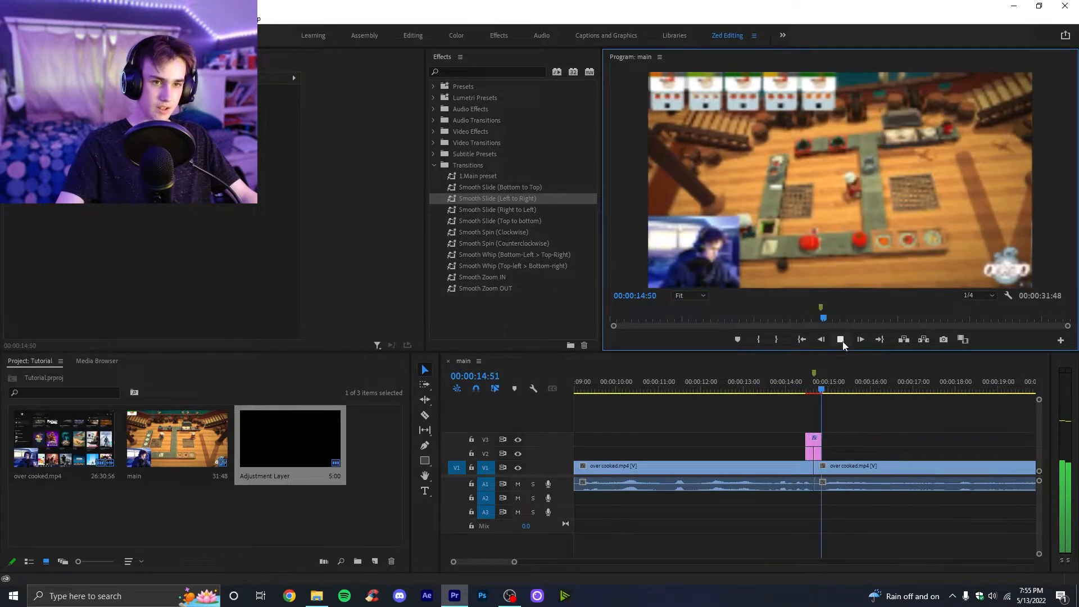
{"action": "left_click", "coordinate": [814, 389]}
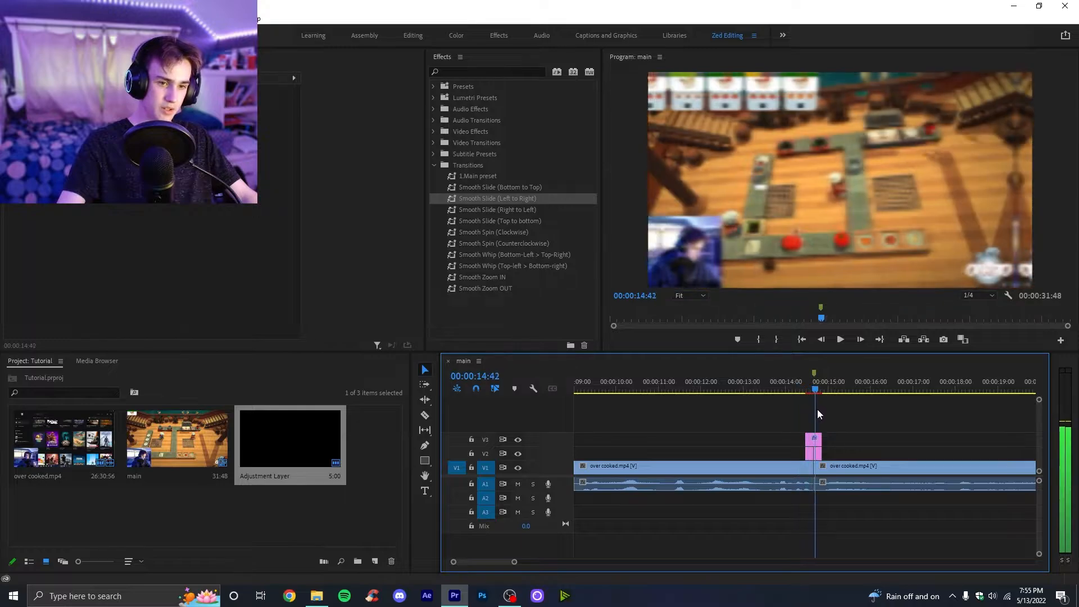
{"action": "mouse_move", "coordinate": [817, 414]}
{"action": "left_mouse_down"}
{"action": "mouse_move", "coordinate": [826, 420]}
{"action": "mouse_move", "coordinate": [814, 416]}
{"action": "left_mouse_up"}
Import FREE_Transition_Sounds_Effects_Swoosh_Swish_Whoosh.mp3 from the Music folder into the project
{"action": "left_click", "coordinate": [360, 480]}
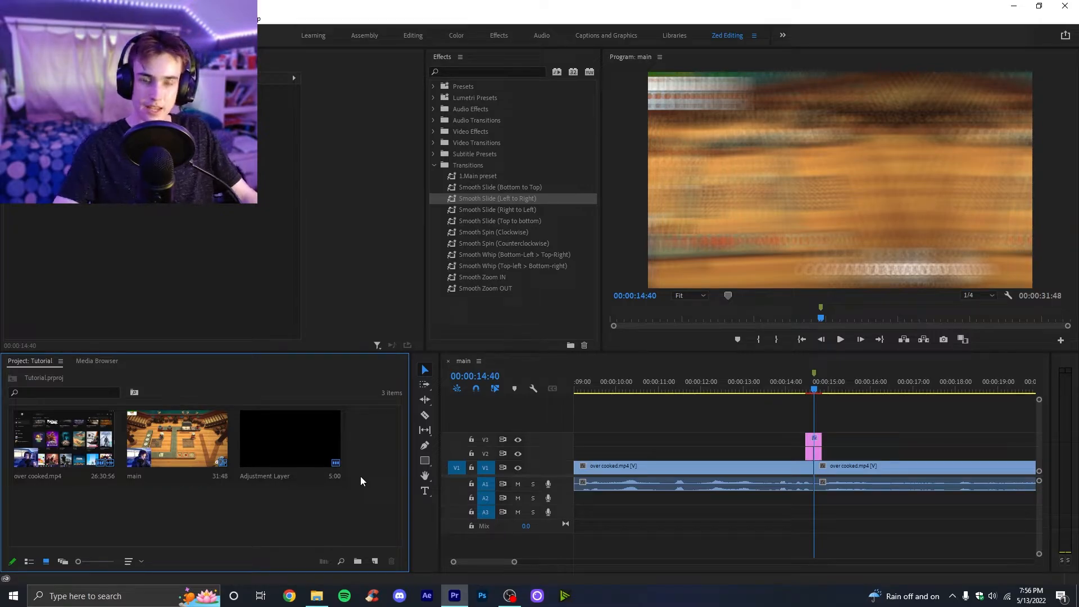
{"action": "double_click", "coordinate": [361, 478]}
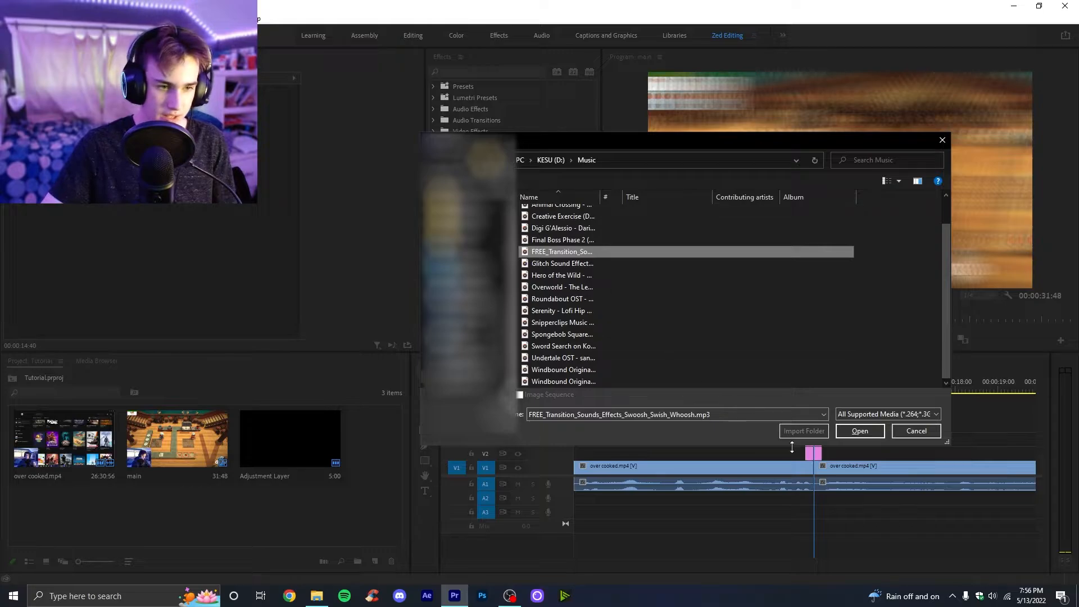
{"action": "left_click", "coordinate": [864, 435]}
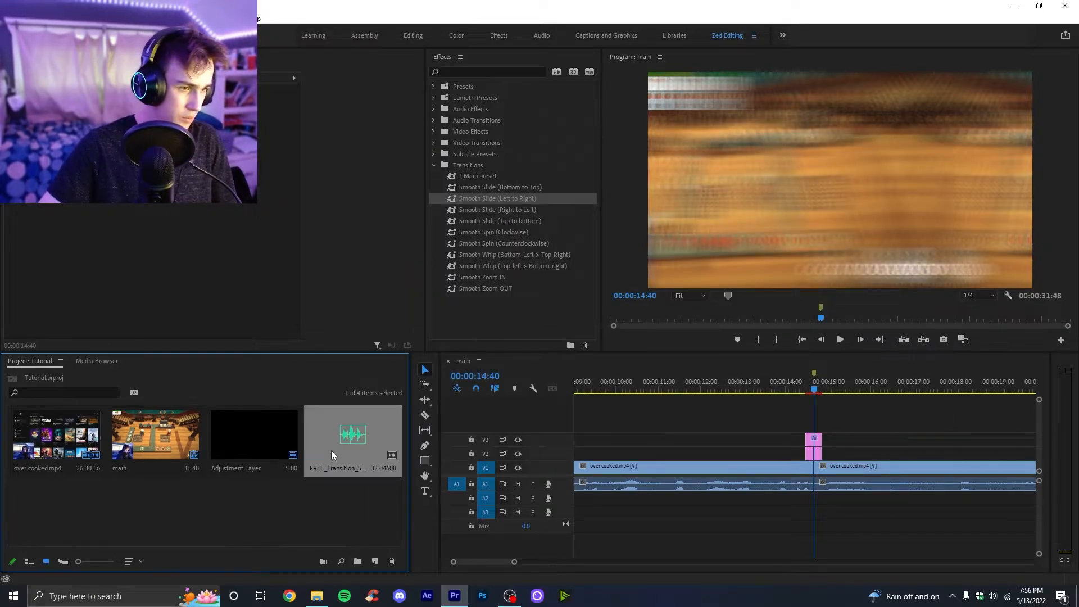
Open the imported swoosh sound in the Source Monitor and clear its In and Out points
{"action": "double_click", "coordinate": [372, 429]}
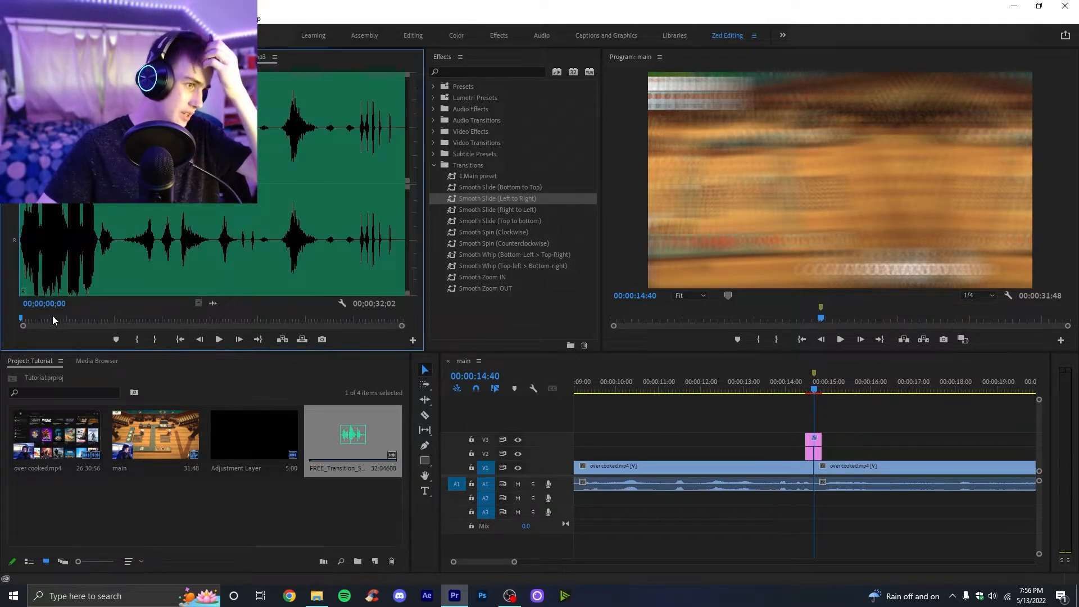
{"action": "left_click", "coordinate": [338, 447]}
{"action": "double_click", "coordinate": [360, 433]}
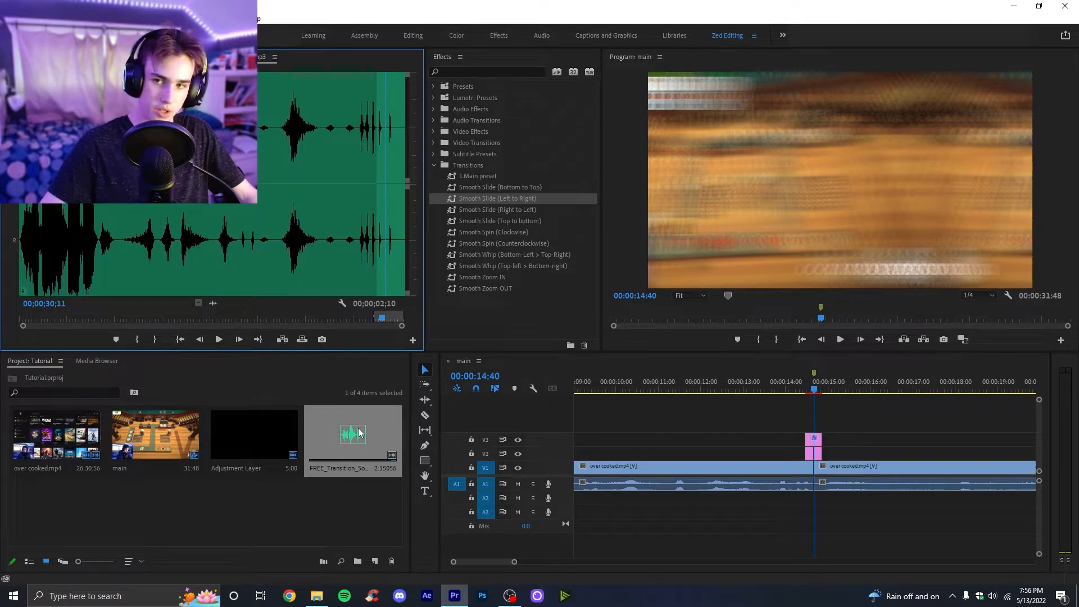
{"action": "key", "text": "ctrl+shift+x"}
Mark a single swoosh in the source audio, with In at about 00;00;29;24 and Out at about 00;00;30;09
{"action": "left_click_drag", "start_coordinate": [46, 319], "coordinate": [375, 336]}
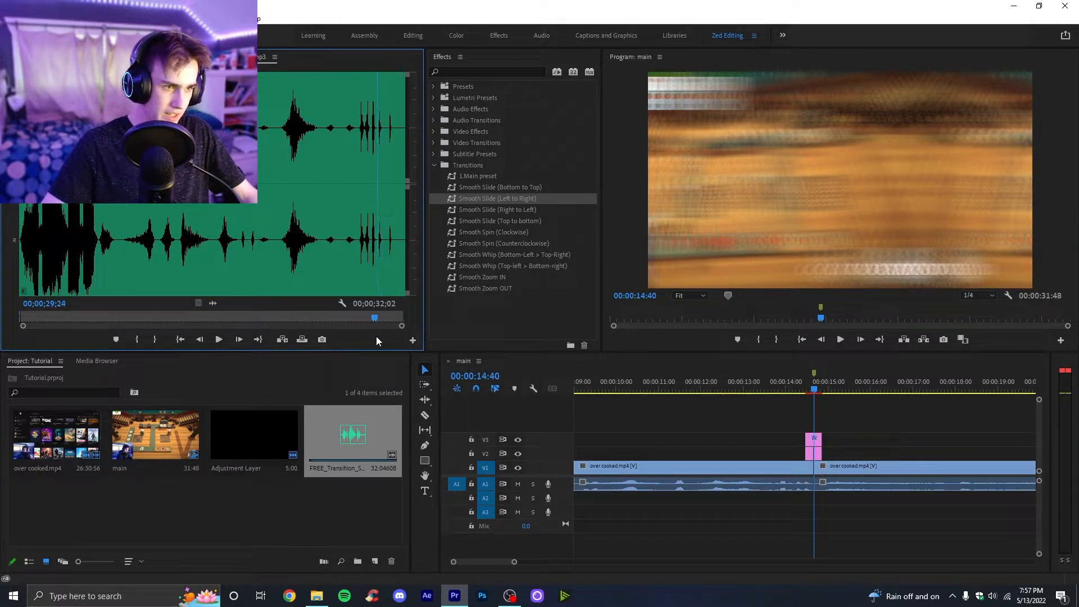
{"action": "left_click", "coordinate": [137, 339]}
{"action": "key", "text": "space"}
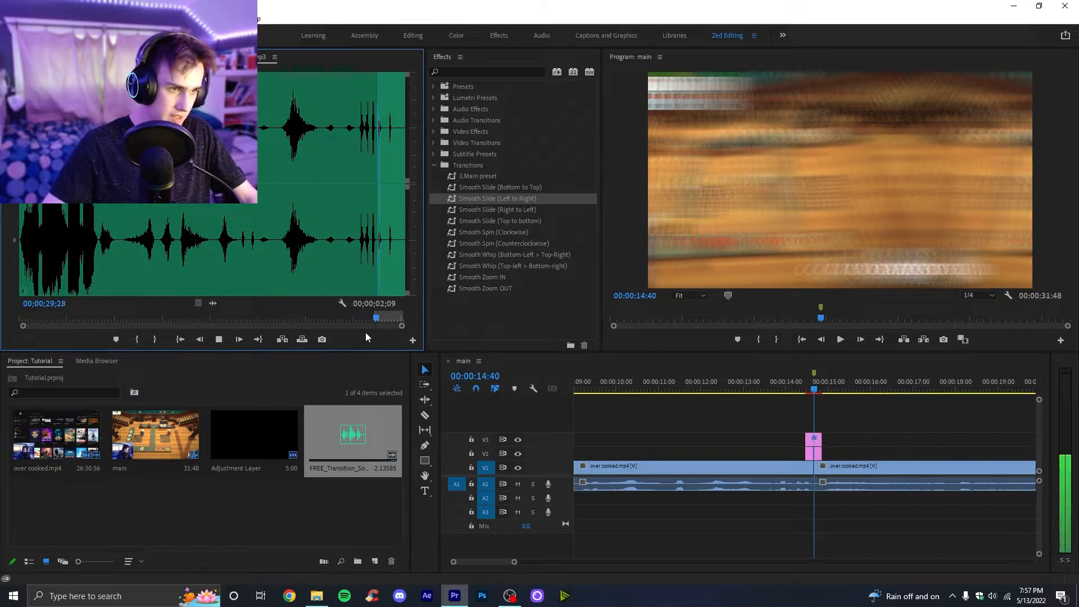
{"action": "key", "text": "space"}
{"action": "left_click", "coordinate": [155, 340]}
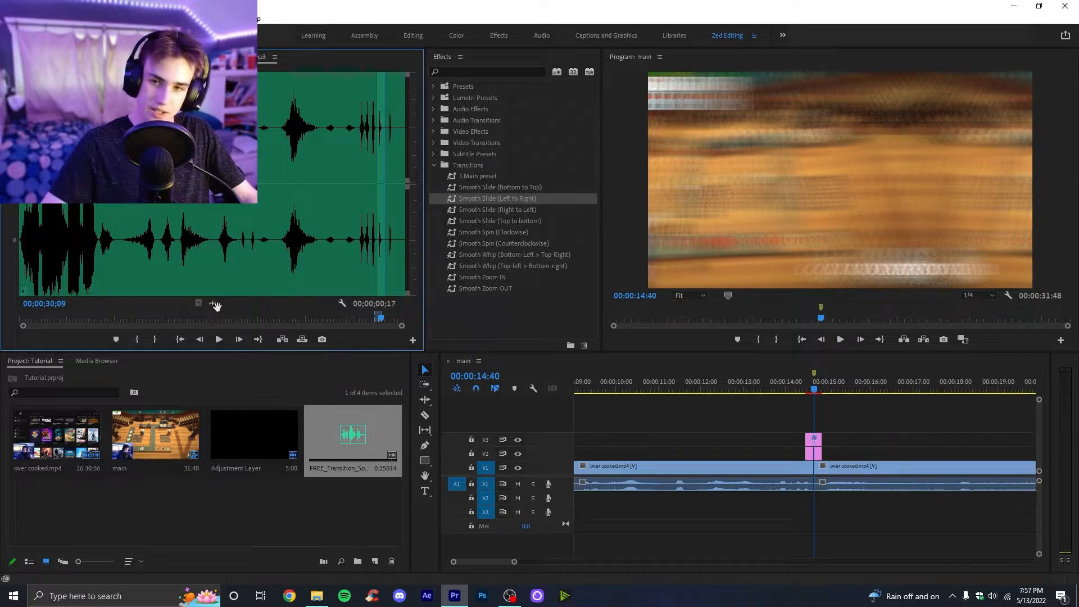
Place the marked swoosh audio on A2 beneath the transition, aligning its start and trimming its end to match the V3 adjustment layer
{"action": "left_click_drag", "start_coordinate": [214, 304], "coordinate": [809, 504]}
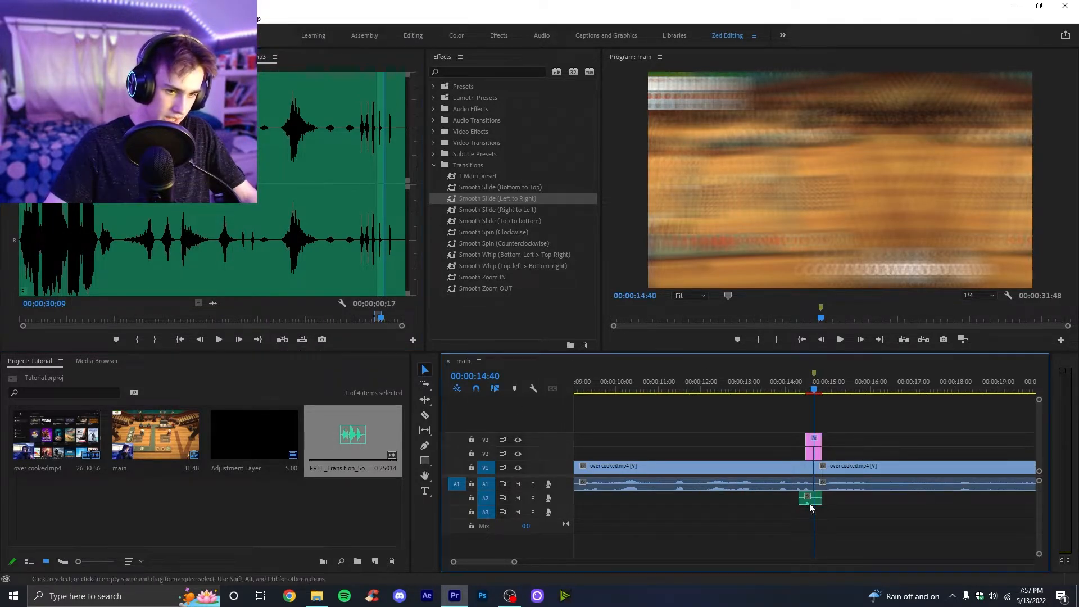
{"action": "scroll", "coordinate": [784, 508], "scroll_direction": "up", "scroll_amount": 5}
{"action": "scroll", "coordinate": [770, 513], "scroll_direction": "down", "scroll_amount": 2}
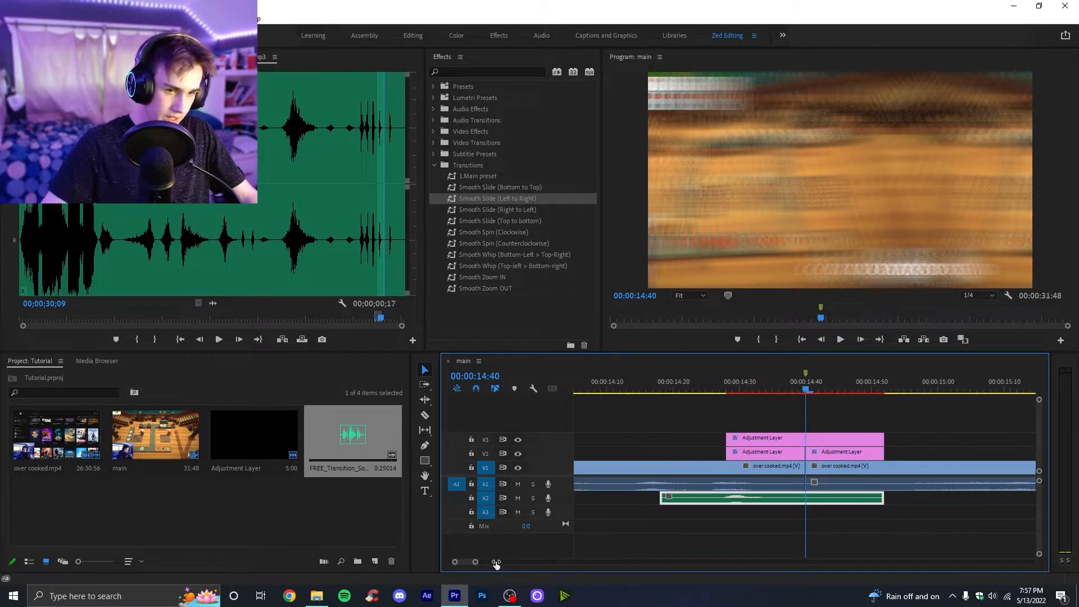
{"action": "left_click_drag", "start_coordinate": [760, 504], "coordinate": [834, 503]}
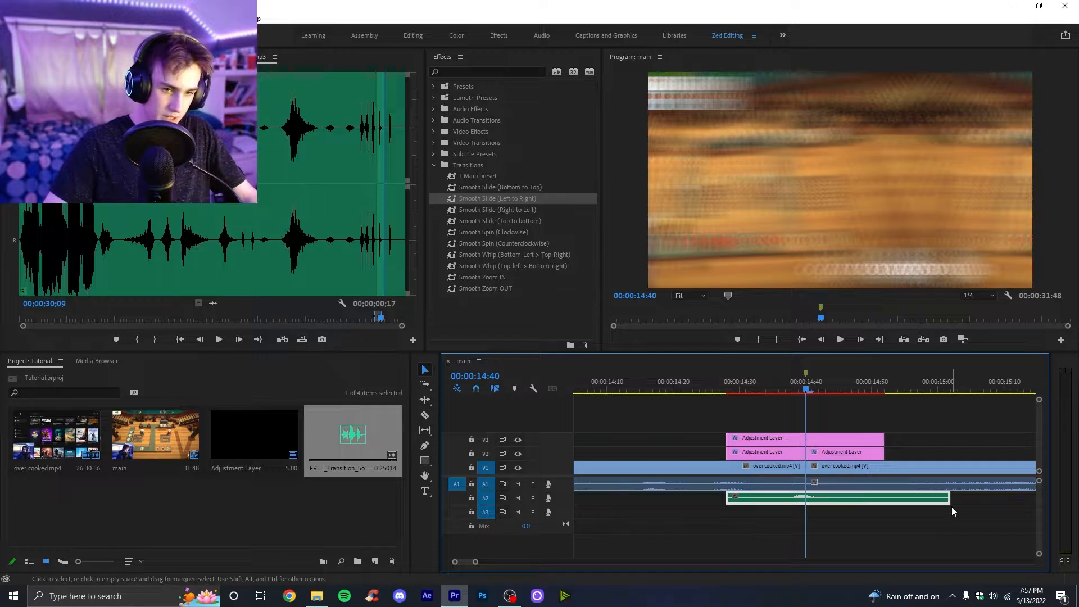
{"action": "left_click_drag", "start_coordinate": [953, 502], "coordinate": [884, 500]}
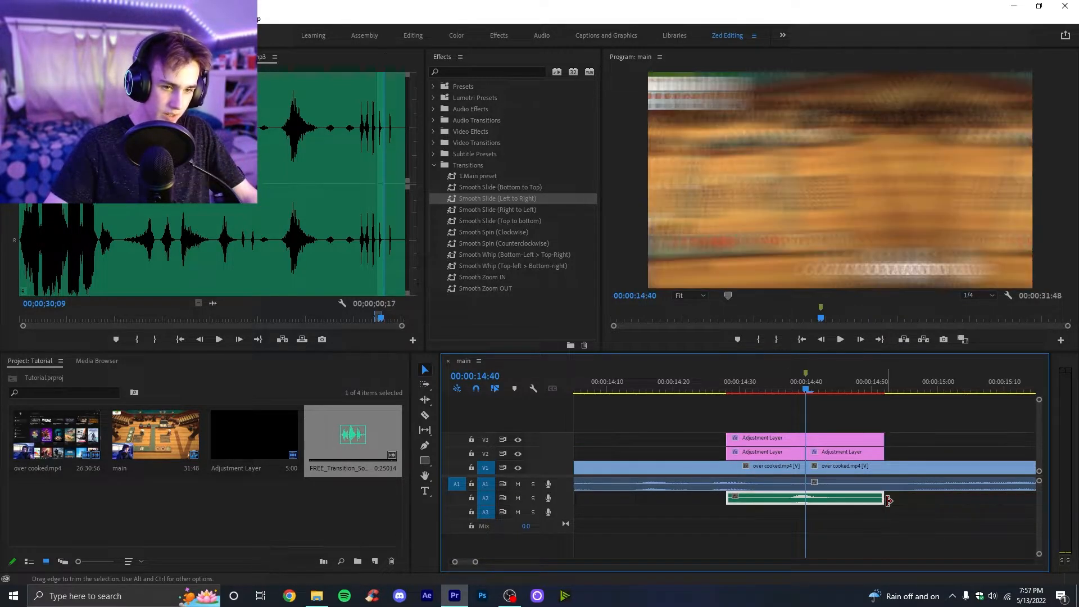
{"action": "left_click", "coordinate": [742, 514]}
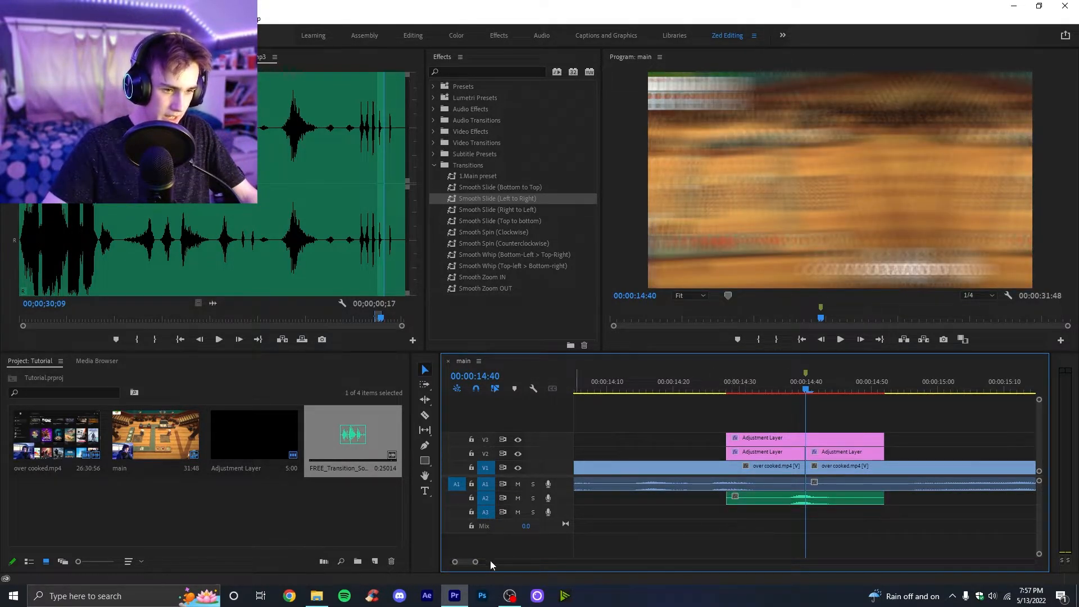
Save the project and play back the transition with its swoosh sound from 00:00:14:10
{"action": "left_click_drag", "start_coordinate": [475, 563], "coordinate": [505, 562]}
{"action": "left_click", "coordinate": [775, 389]}
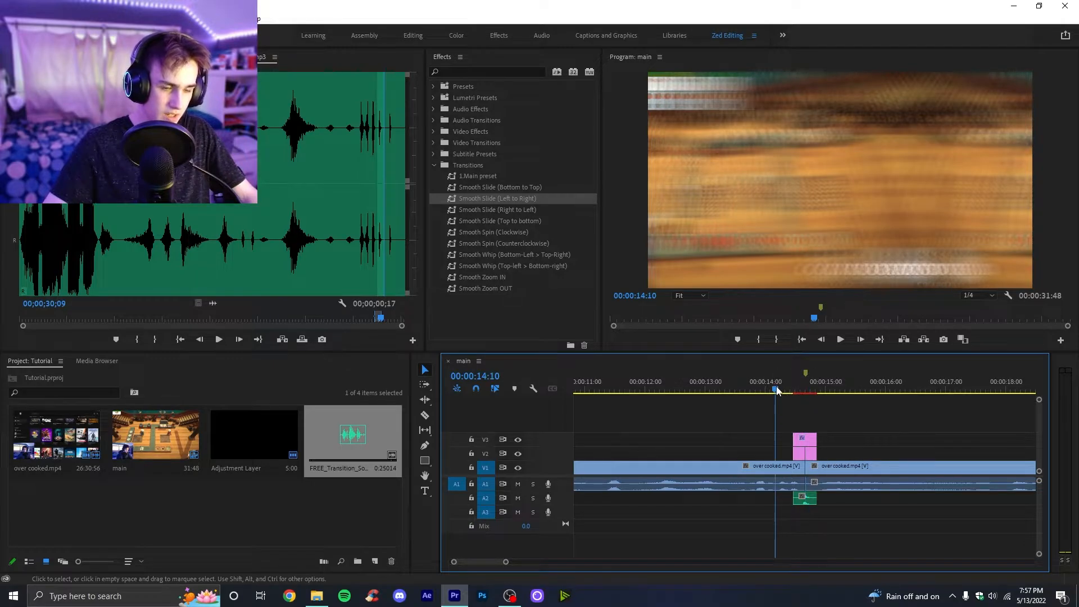
{"action": "key", "text": "ctrl+s"}
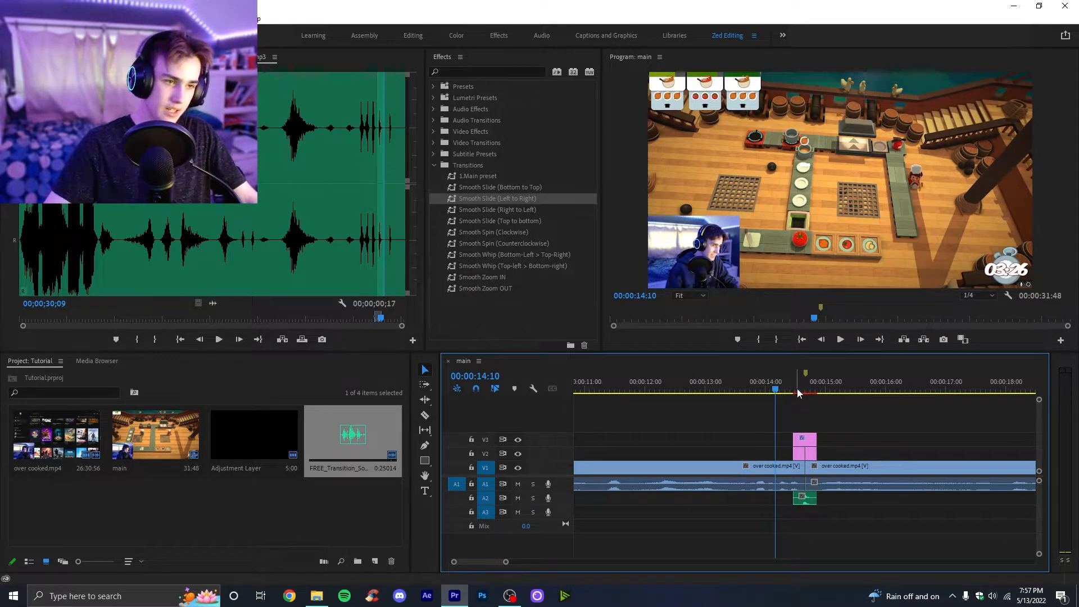
{"action": "left_click", "coordinate": [840, 340]}
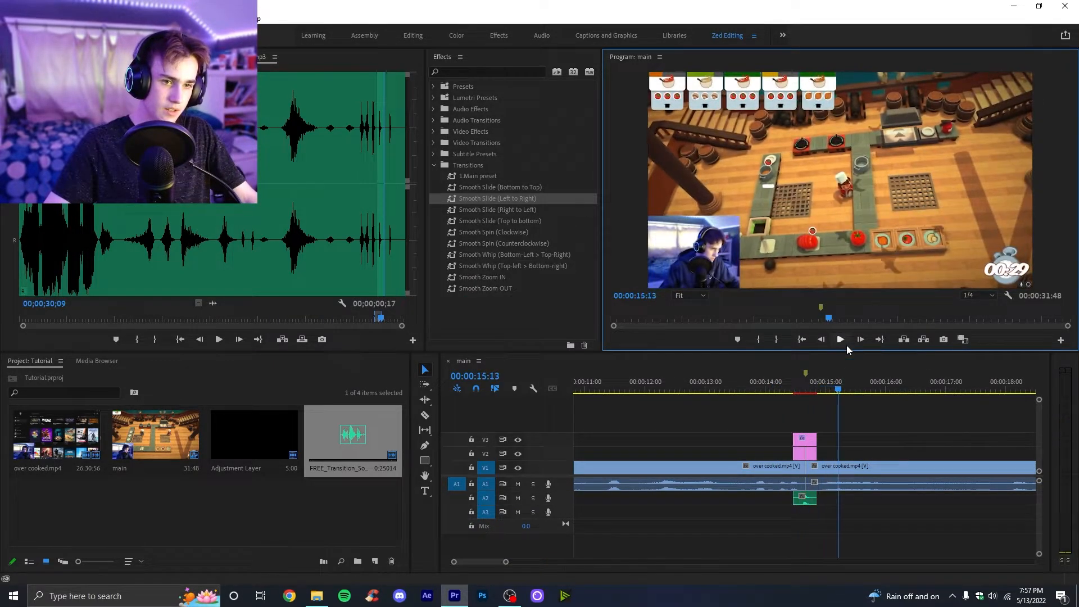
{"action": "key", "text": "space"}
Set the volume level of the swoosh clip on A2 to -10 dB and play back the transition from 00:00:14:14
{"action": "left_click", "coordinate": [31, 57]}
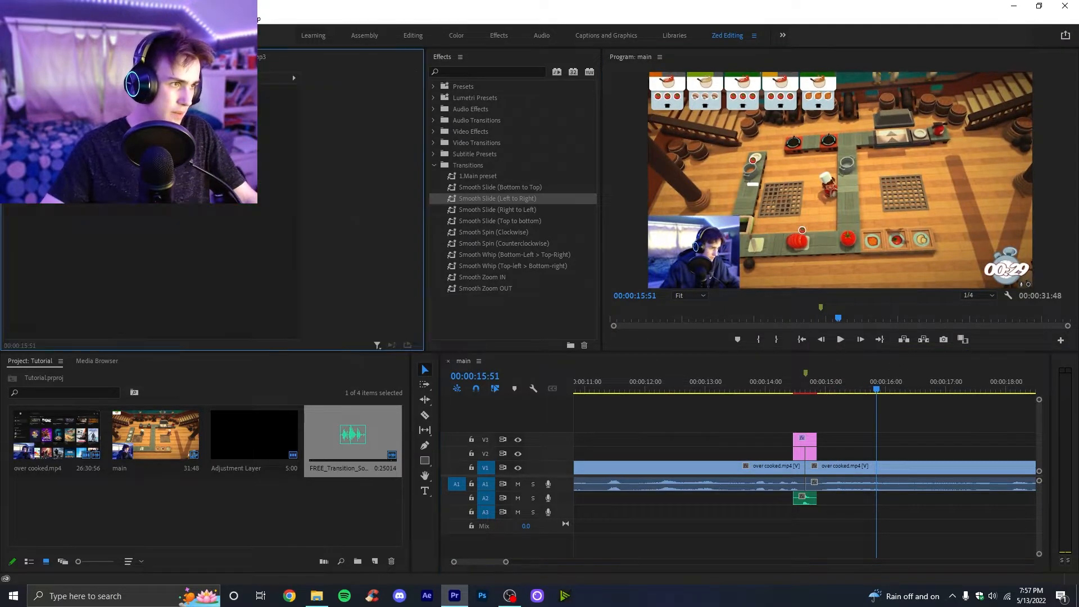
{"action": "left_click", "coordinate": [870, 414]}
{"action": "key", "text": "Up"}
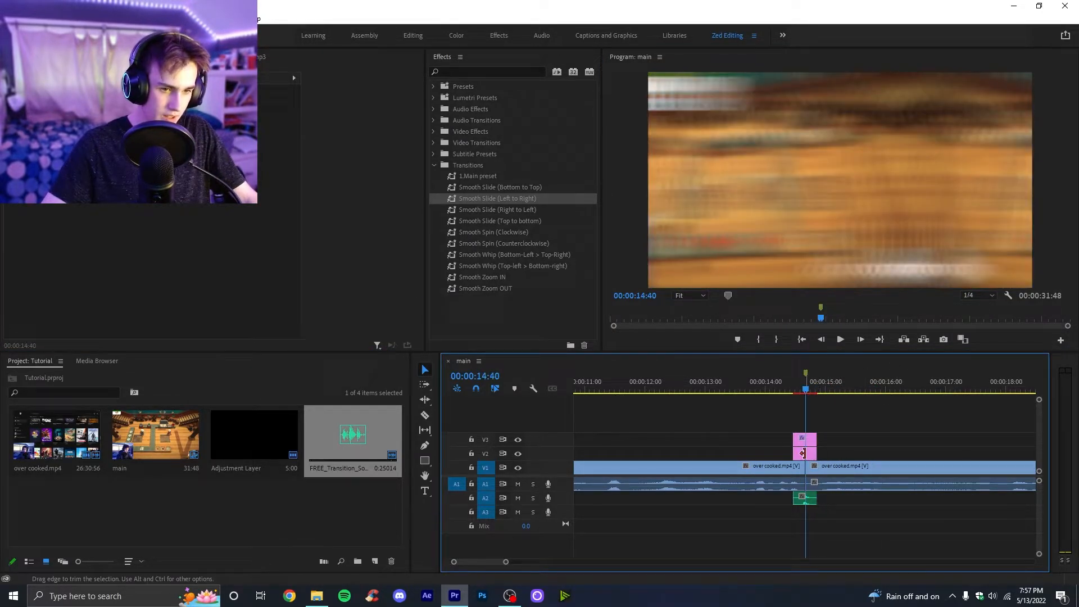
{"action": "left_click", "coordinate": [804, 498]}
{"action": "left_click", "coordinate": [26, 125]}
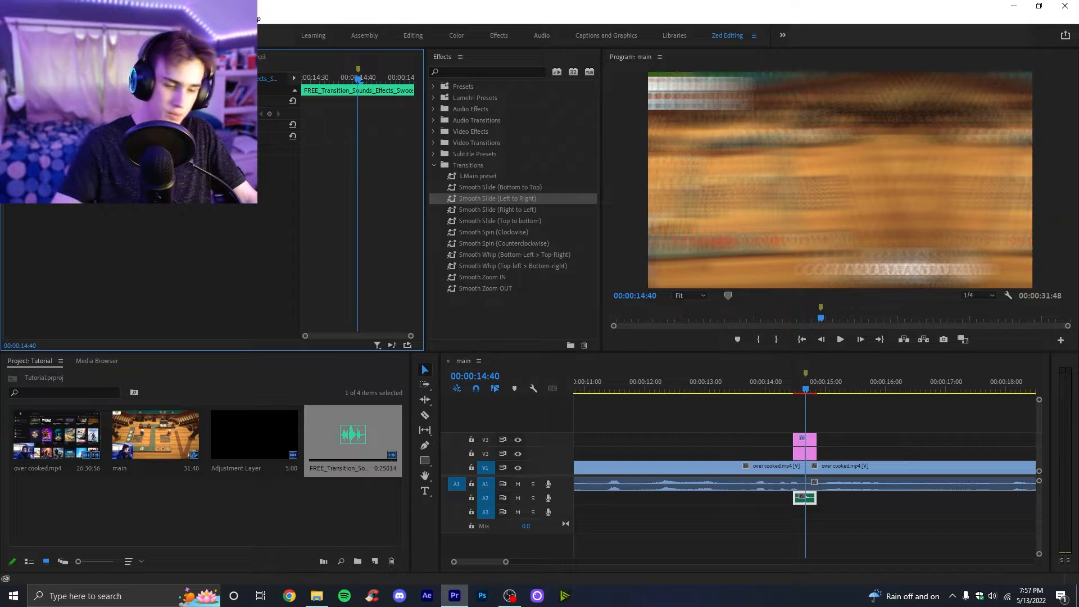
{"action": "left_click", "coordinate": [163, 124]}
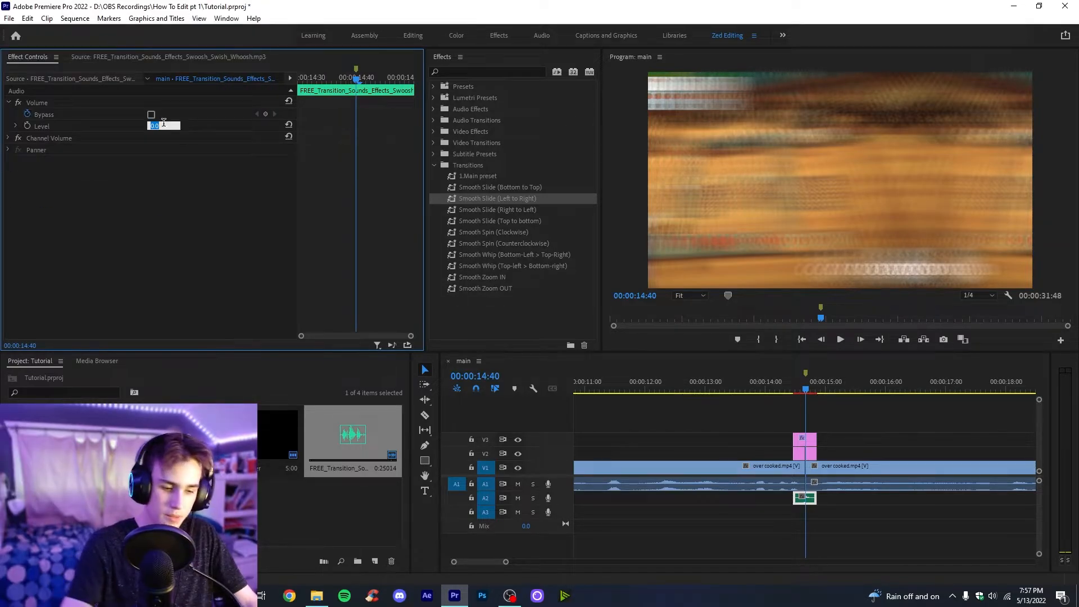
{"action": "type", "text": "-10"}
{"action": "key", "text": "Return"}
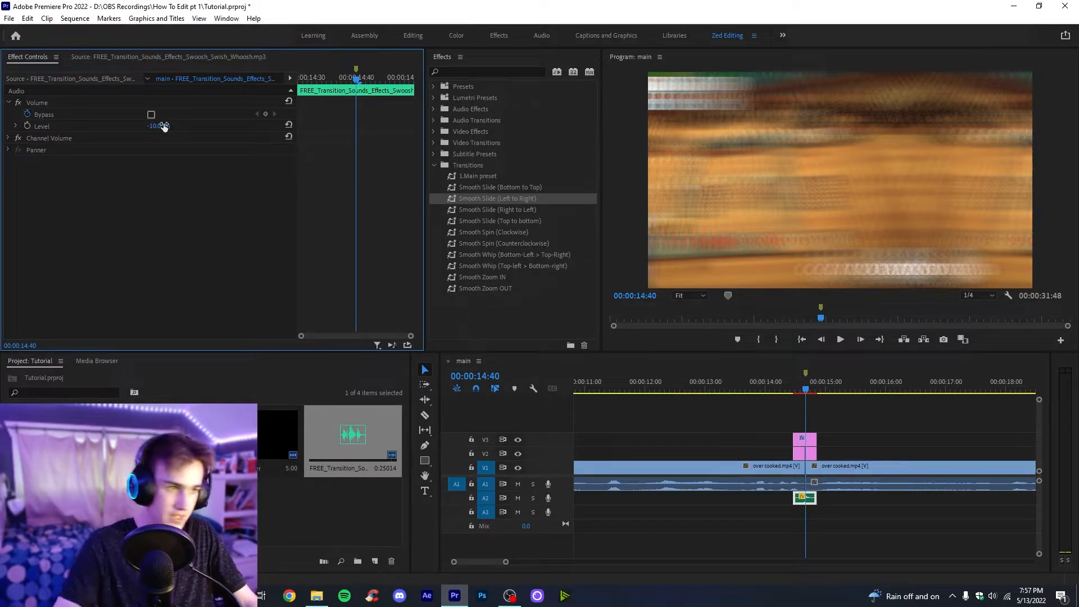
{"action": "left_click", "coordinate": [779, 390]}
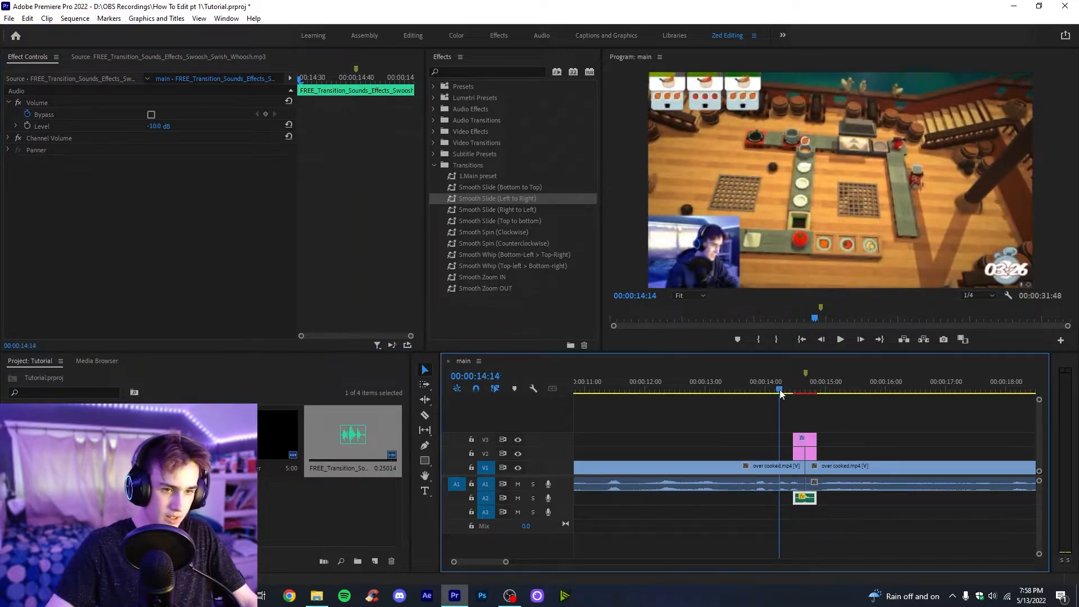
{"action": "key", "text": "space"}
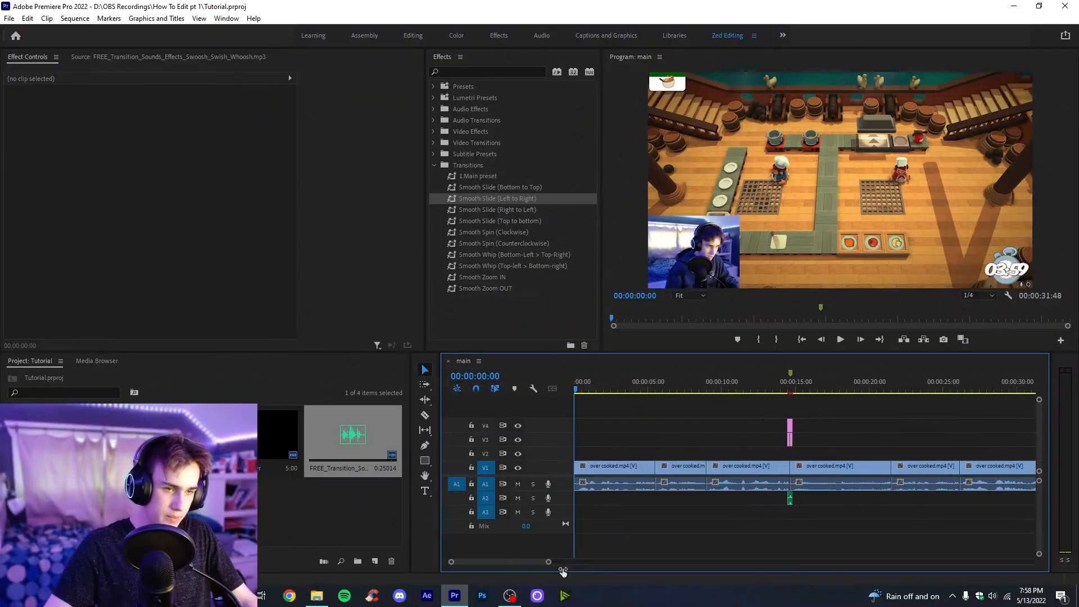
Show the whole sequence in the timeline and collapse the Transitions presets folder
{"action": "scroll", "coordinate": [567, 572], "scroll_direction": "up", "scroll_amount": 3}
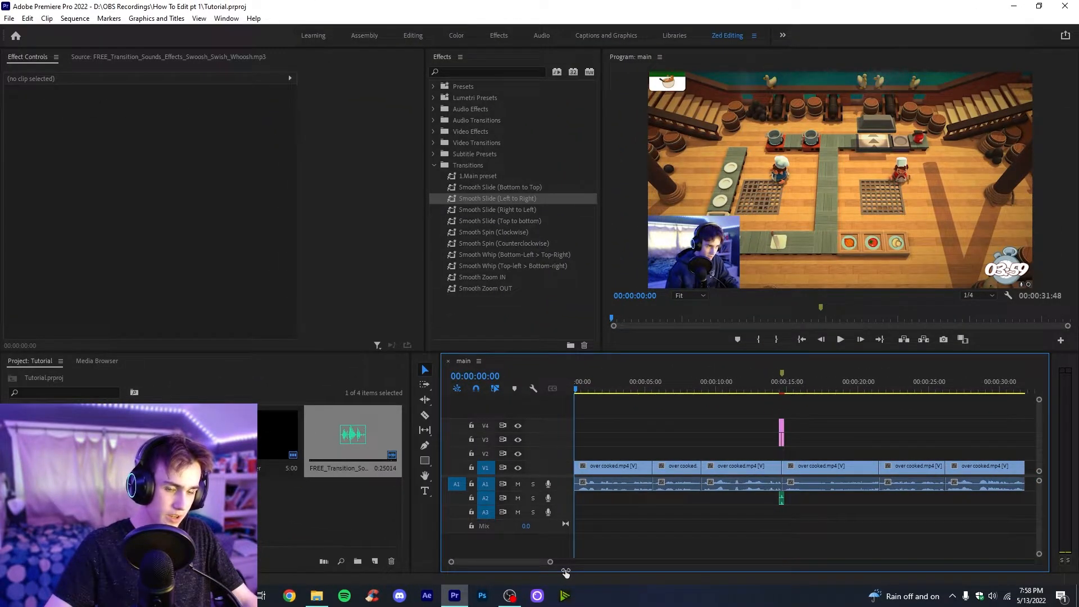
{"action": "left_click", "coordinate": [434, 165]}
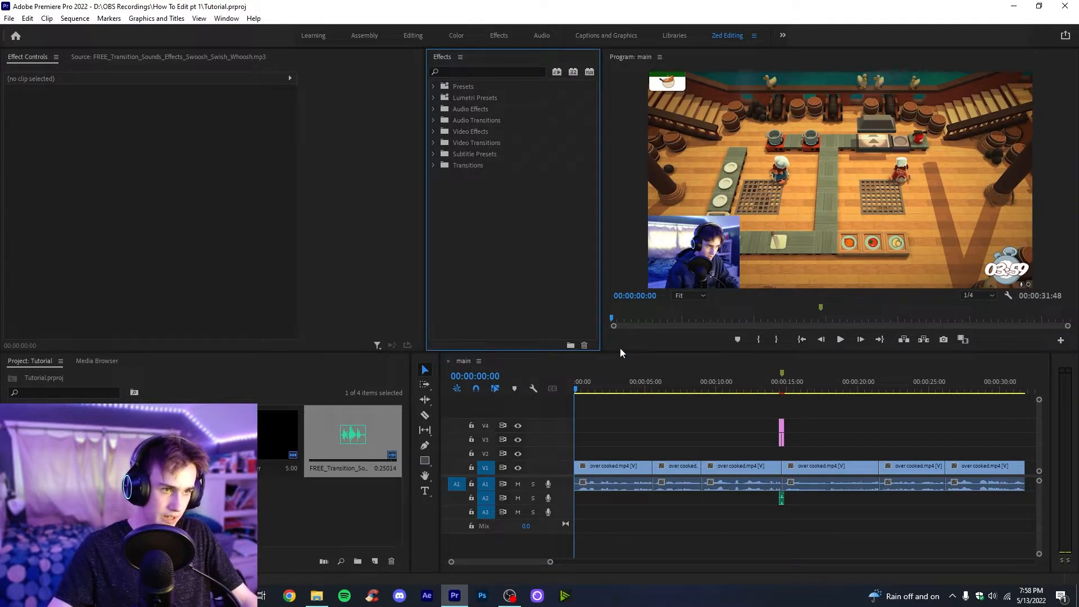
{"action": "left_click", "coordinate": [626, 442]}
{"action": "left_click", "coordinate": [722, 499]}
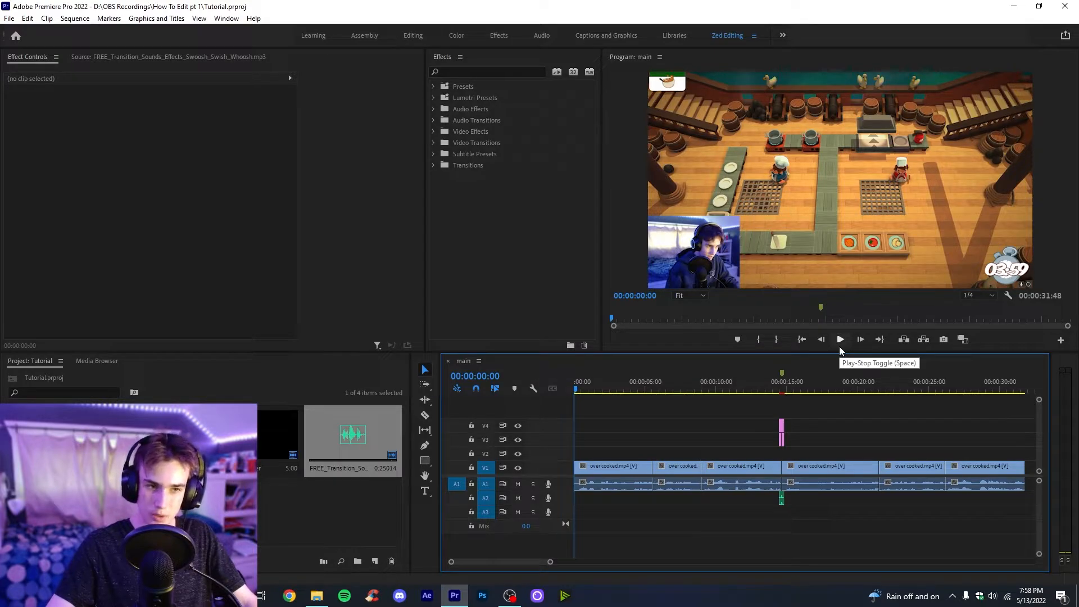
Use the Type tool to create an empty text graphic near the centre of the frame at the start of the sequence
{"action": "left_click", "coordinate": [431, 493]}
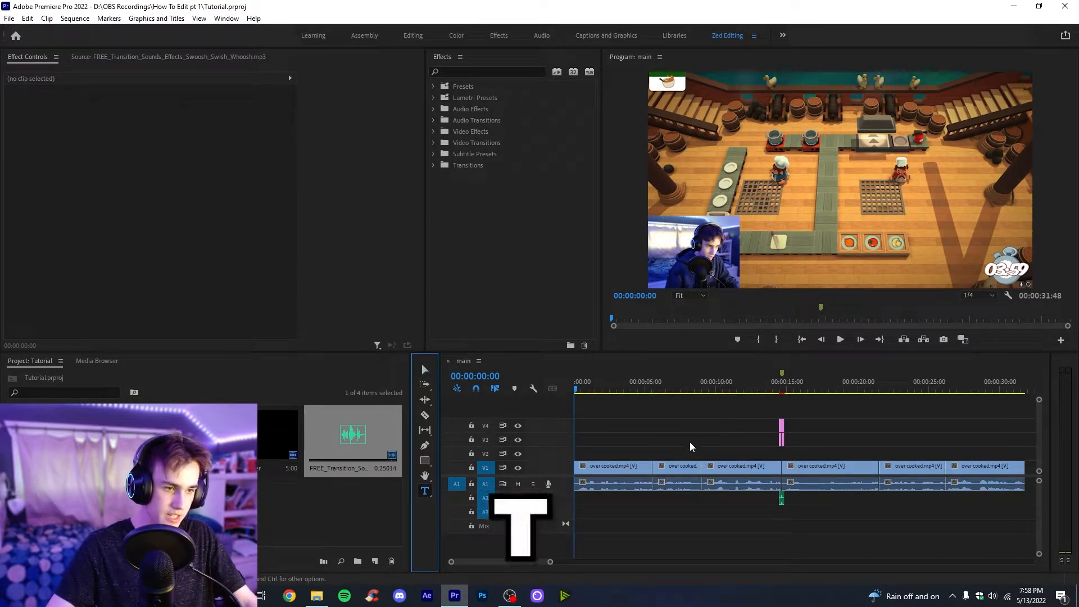
{"action": "left_click", "coordinate": [817, 186]}
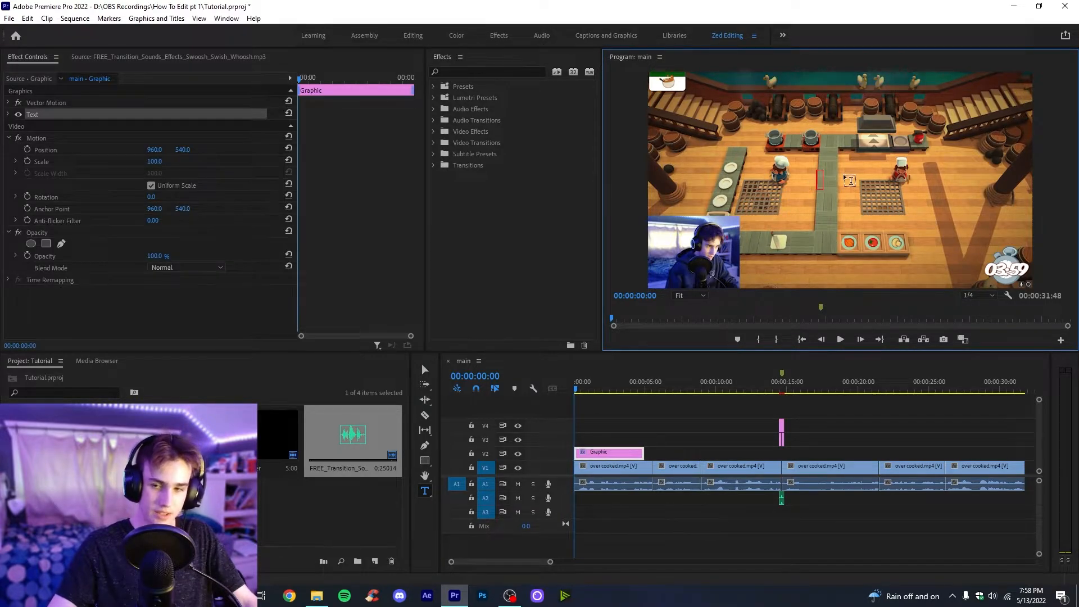
{"action": "left_click", "coordinate": [714, 425]}
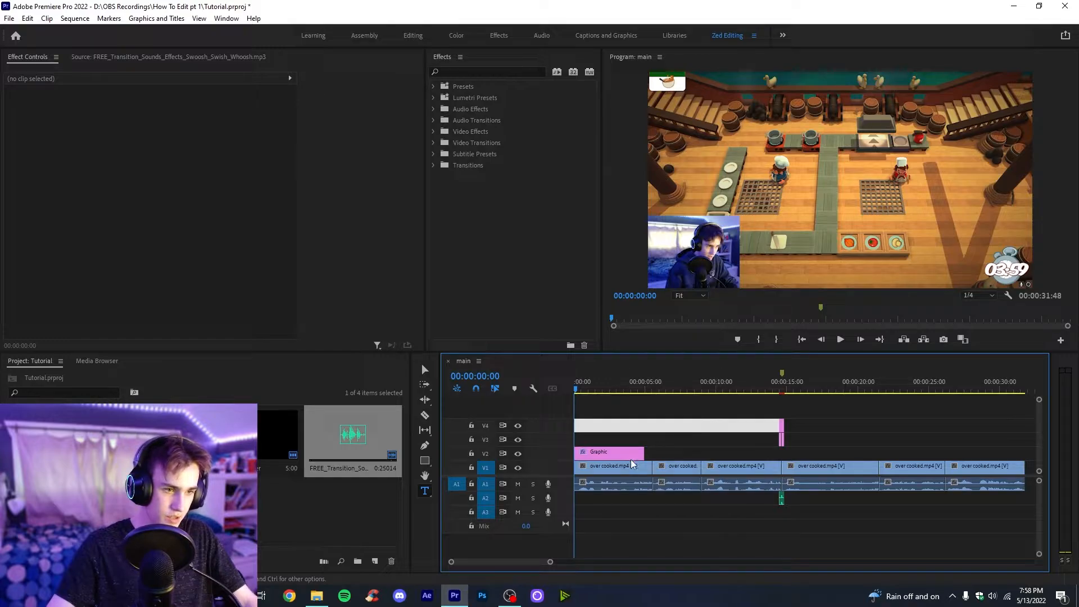
Extend the text graphic clip on V2 to the end of the last gameplay clip with the Selection tool
{"action": "left_click", "coordinate": [425, 369]}
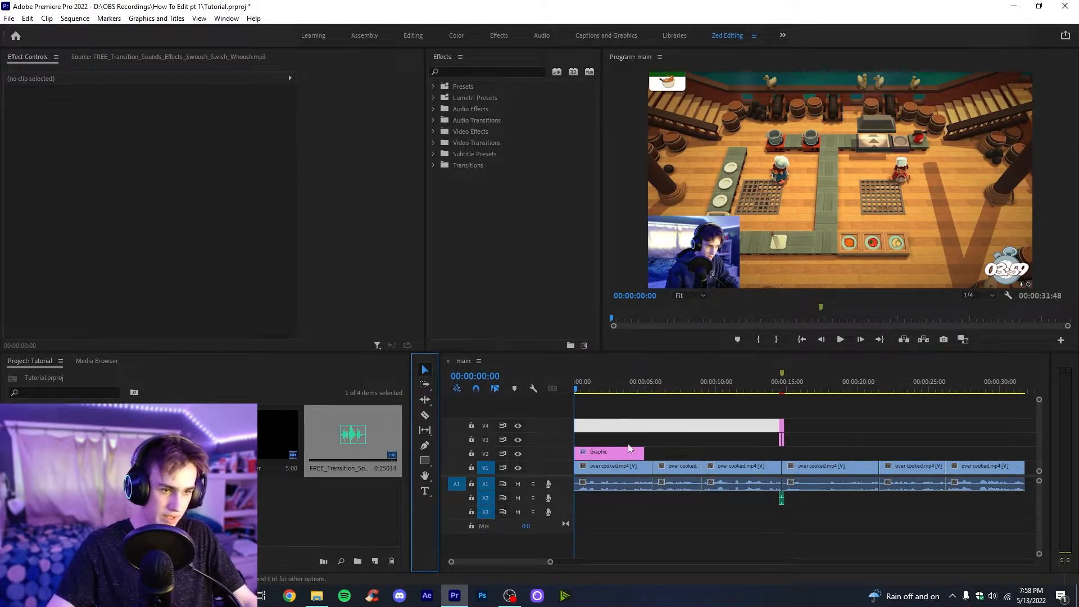
{"action": "left_click", "coordinate": [620, 453]}
{"action": "left_click_drag", "start_coordinate": [550, 561], "coordinate": [575, 564]}
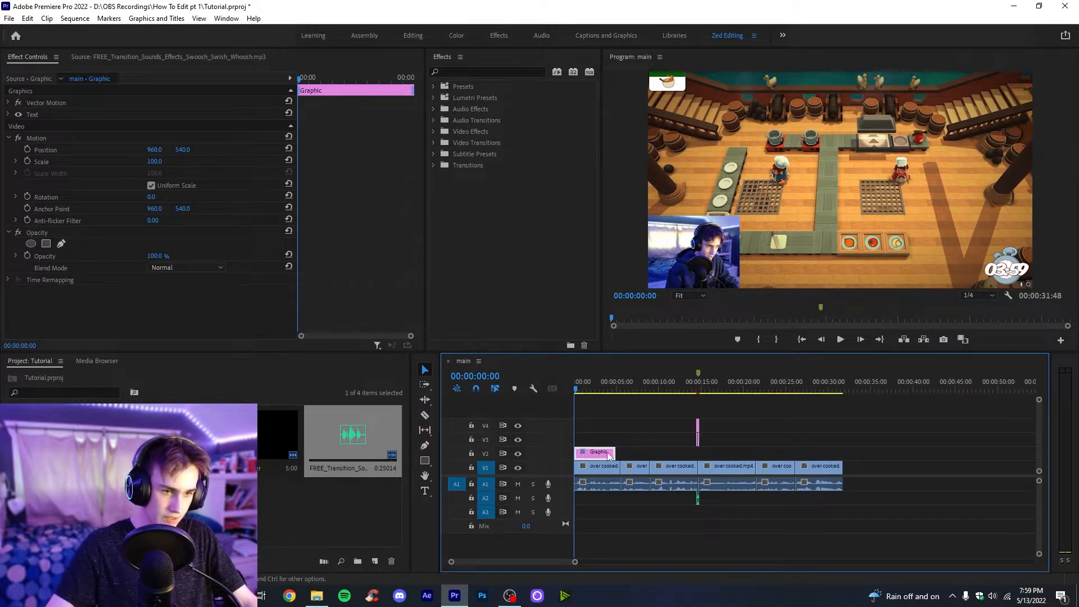
{"action": "left_click_drag", "start_coordinate": [610, 452], "coordinate": [842, 453]}
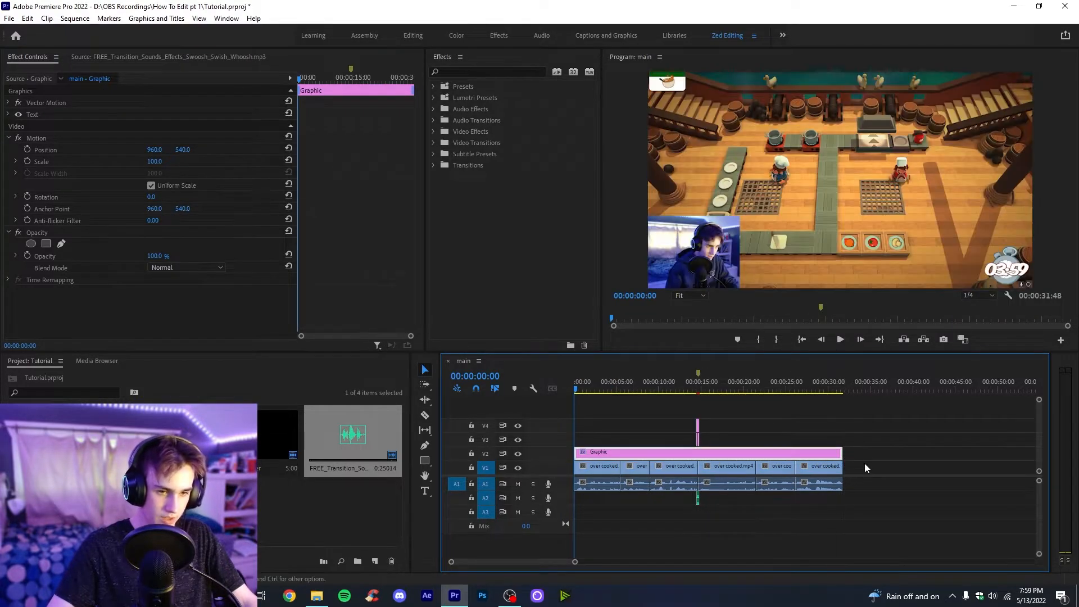
Cut the text graphic on V2 at 00:00:00:17 with the Razor tool and delete the piece before the cut
{"action": "key", "text": "ctrl+s"}
{"action": "left_click_drag", "start_coordinate": [574, 561], "coordinate": [547, 563]}
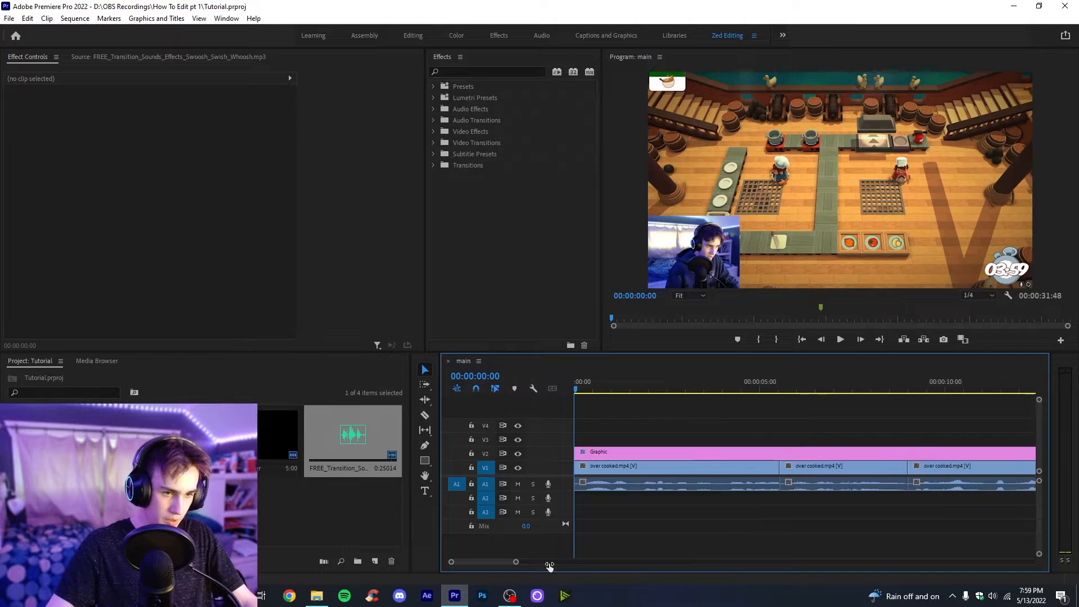
{"action": "mouse_move", "coordinate": [588, 388]}
{"action": "left_mouse_down"}
{"action": "mouse_move", "coordinate": [627, 387]}
{"action": "mouse_move", "coordinate": [585, 389]}
{"action": "left_mouse_up"}
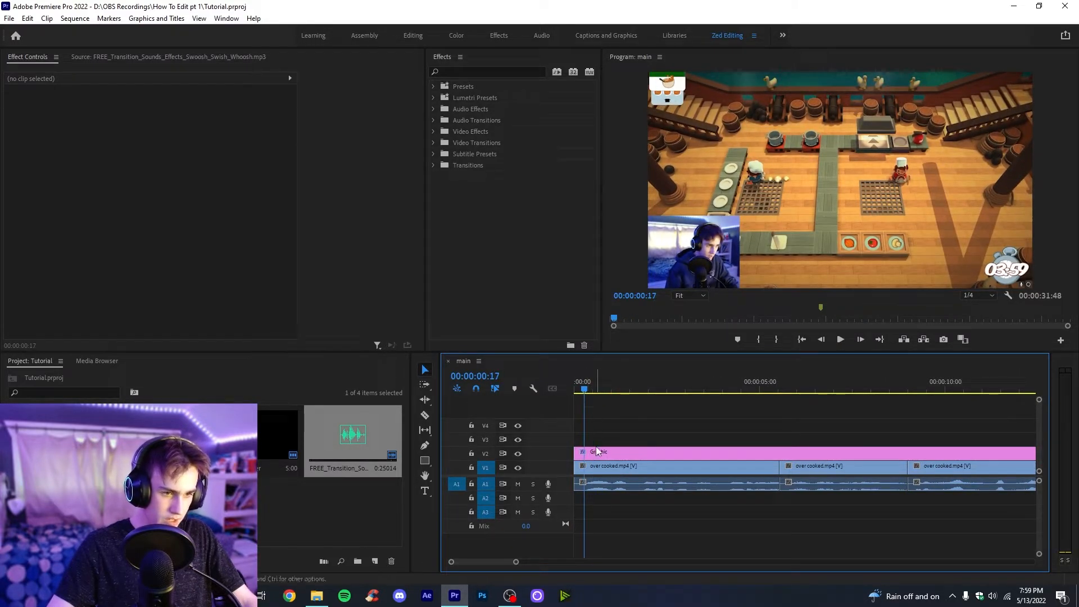
{"action": "key", "text": "c"}
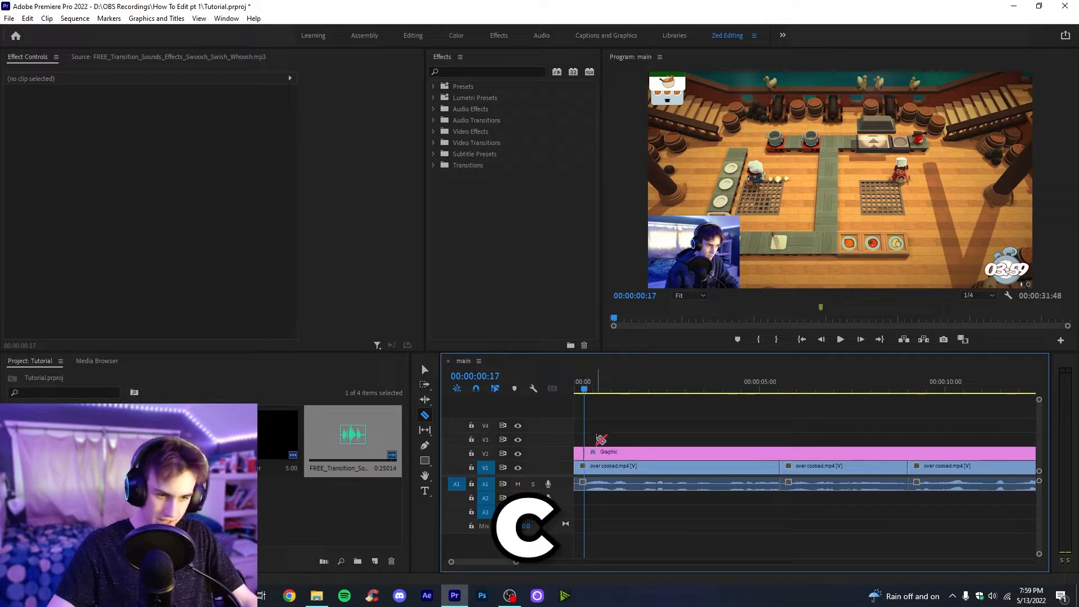
{"action": "left_click", "coordinate": [584, 453]}
{"action": "key", "text": "v"}
{"action": "left_click", "coordinate": [578, 453]}
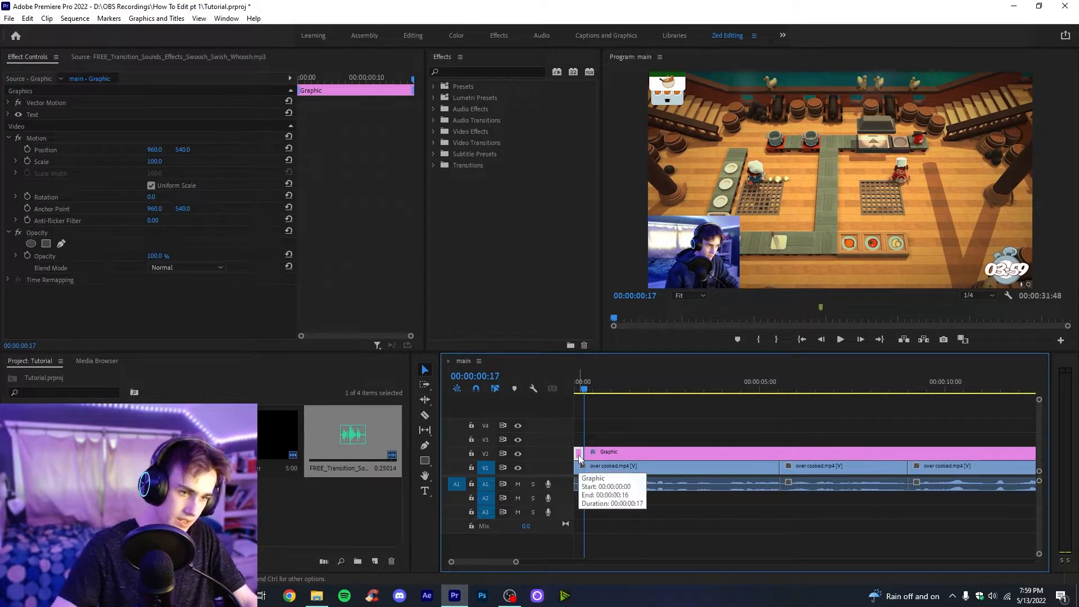
{"action": "key", "text": "Delete"}
Cut the V2 graphic at speech breaks from 00:00:01:03 to 00:00:03:08, delete the piece after 00:00:01:28, and save the project
{"action": "left_click", "coordinate": [612, 385]}
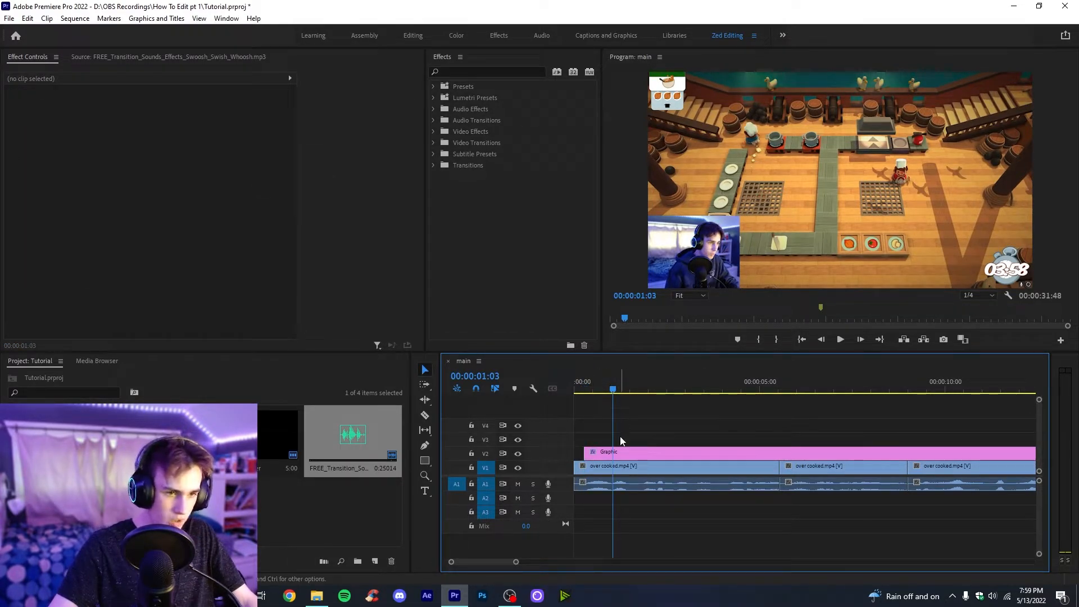
{"action": "key", "text": "space"}
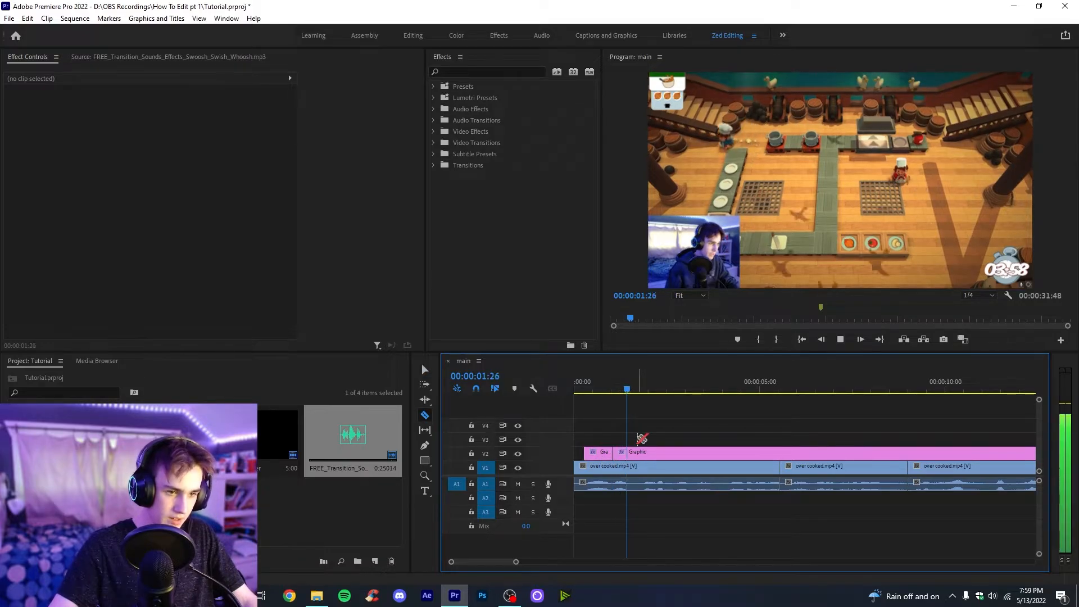
{"action": "left_click", "coordinate": [620, 391]}
{"action": "left_click", "coordinate": [629, 393]}
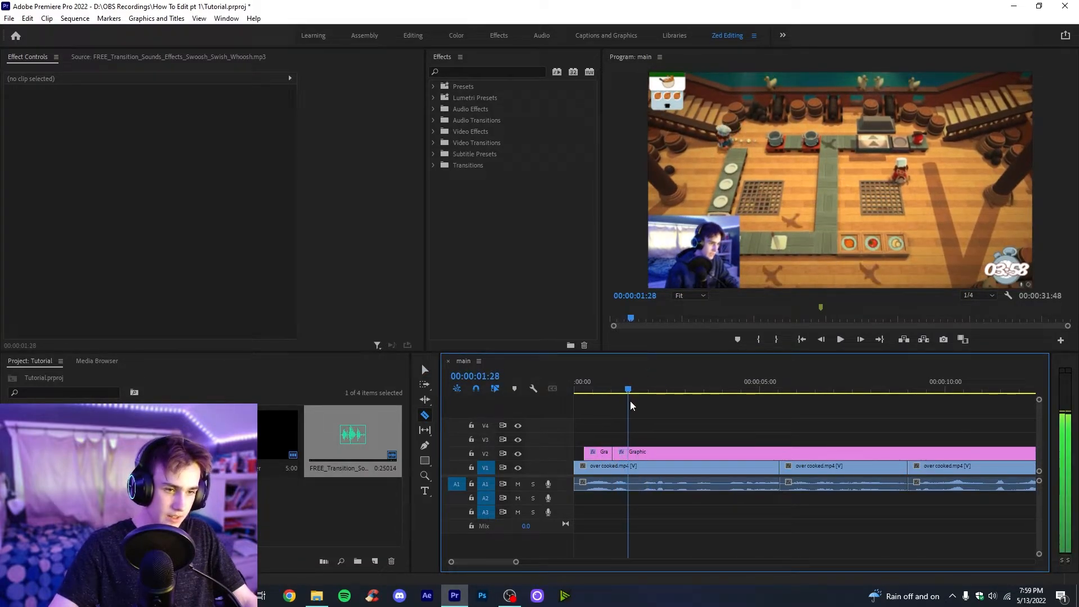
{"action": "left_click", "coordinate": [630, 453]}
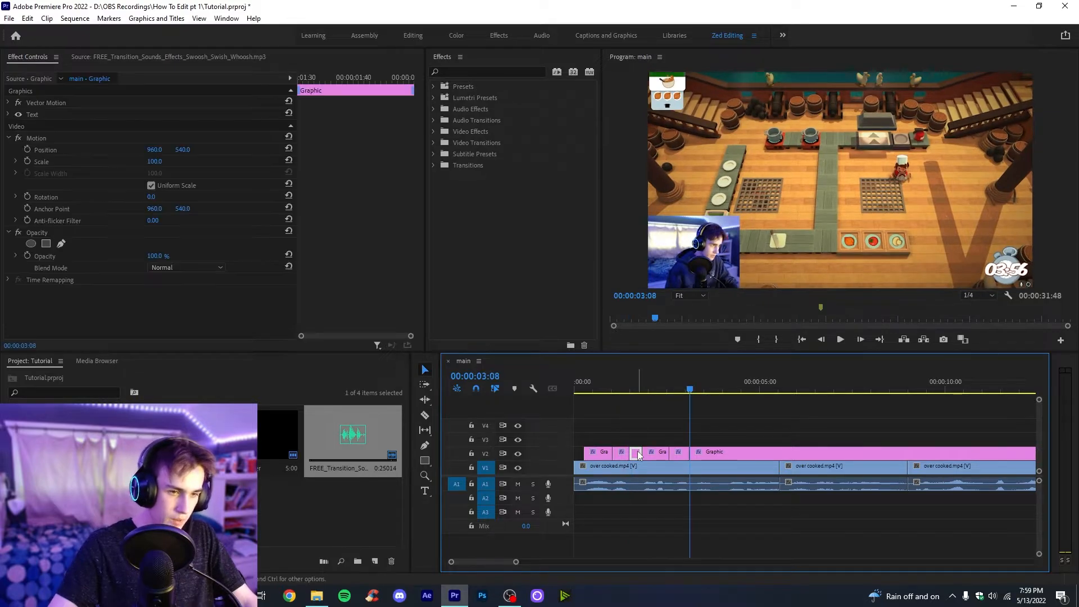
{"action": "key", "text": "Delete"}
{"action": "key", "text": "ctrl+s"}
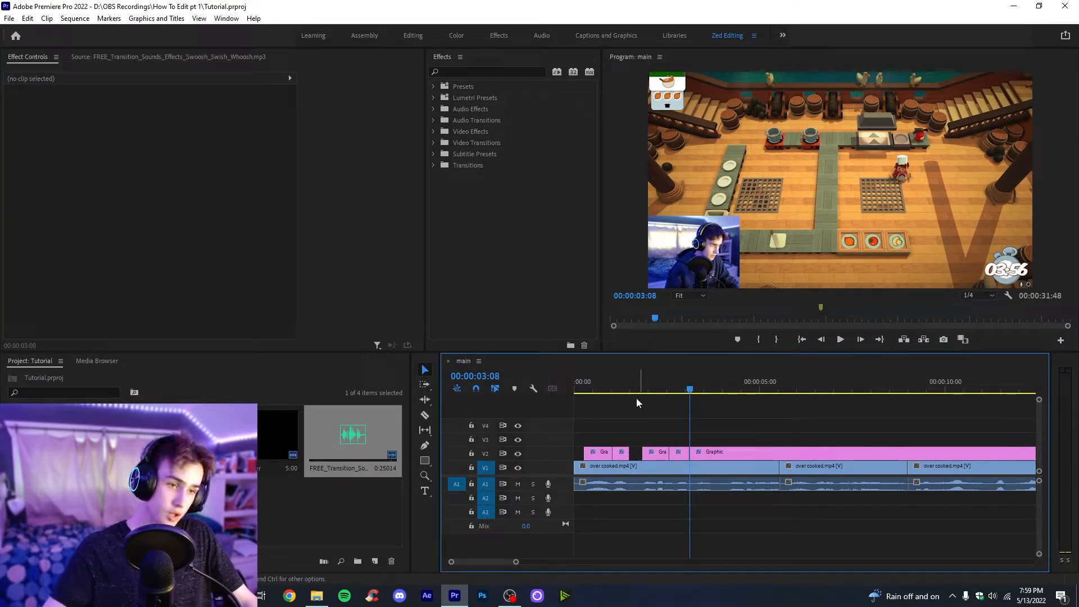
Finish splitting the V2 graphic to match the speech over the first gameplay clip, removing the silent gaps and the remainder
{"action": "left_click_drag", "start_coordinate": [606, 389], "coordinate": [590, 389]}
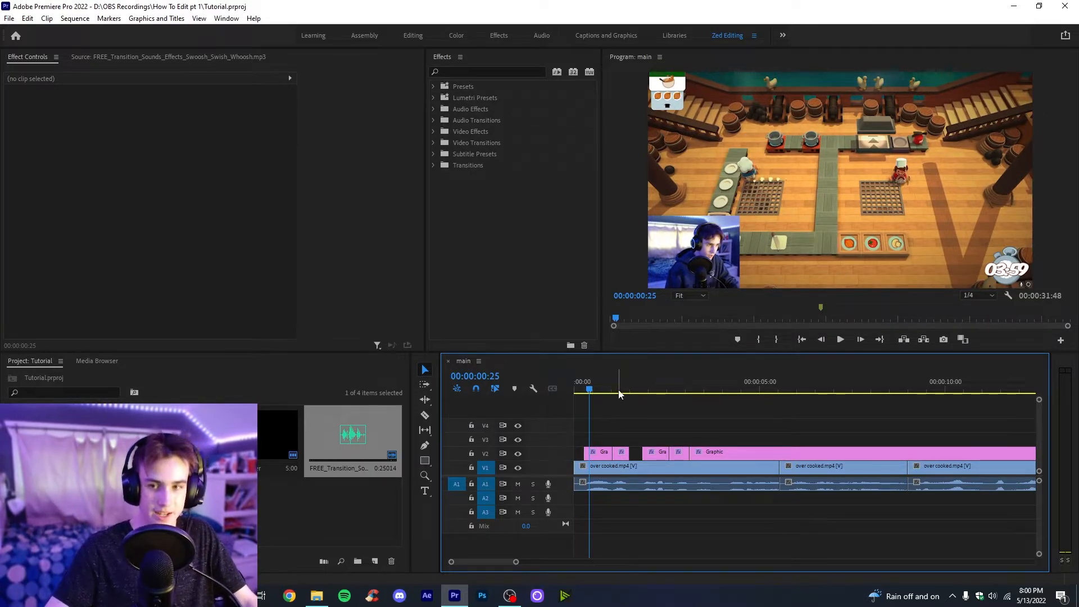
{"action": "left_click_drag", "start_coordinate": [605, 389], "coordinate": [682, 413]}
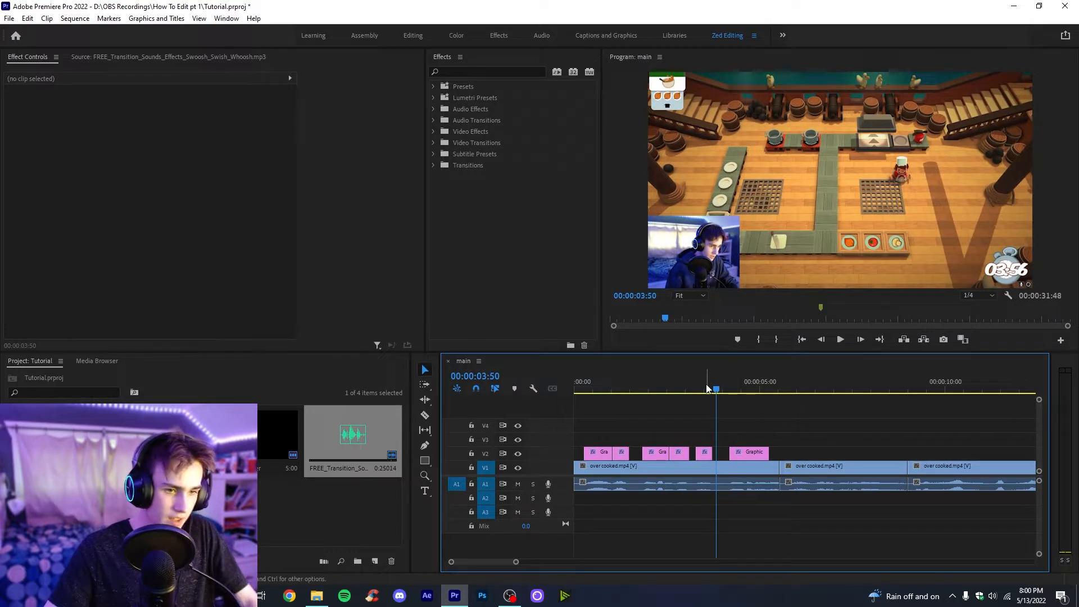
{"action": "left_click_drag", "start_coordinate": [706, 388], "coordinate": [572, 411]}
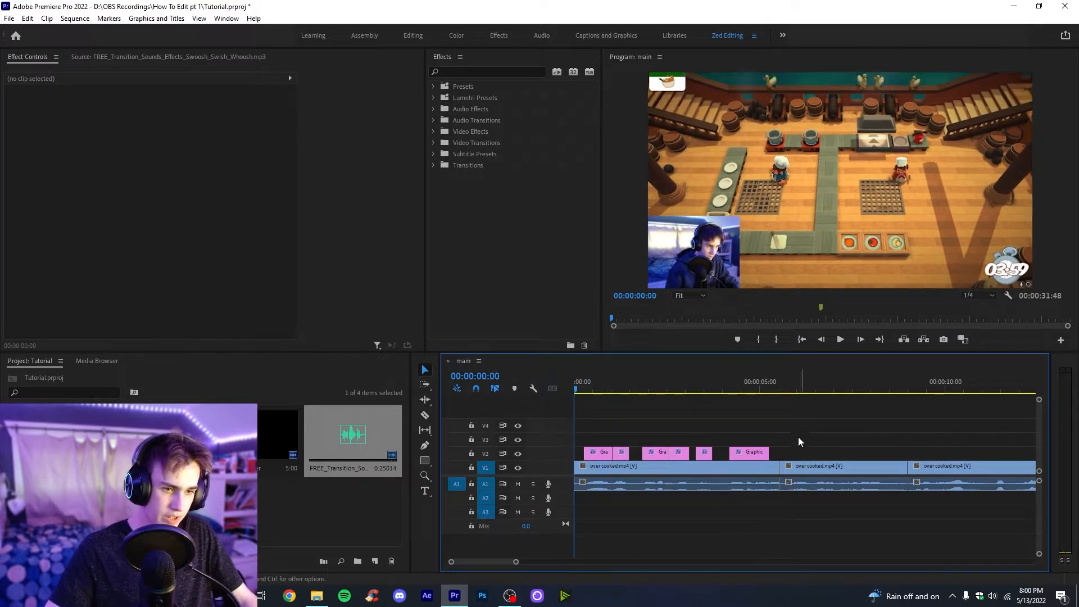
{"action": "mouse_move", "coordinate": [516, 562]}
{"action": "left_mouse_down"}
{"action": "mouse_move", "coordinate": [558, 564]}
{"action": "mouse_move", "coordinate": [529, 562]}
{"action": "left_mouse_up"}
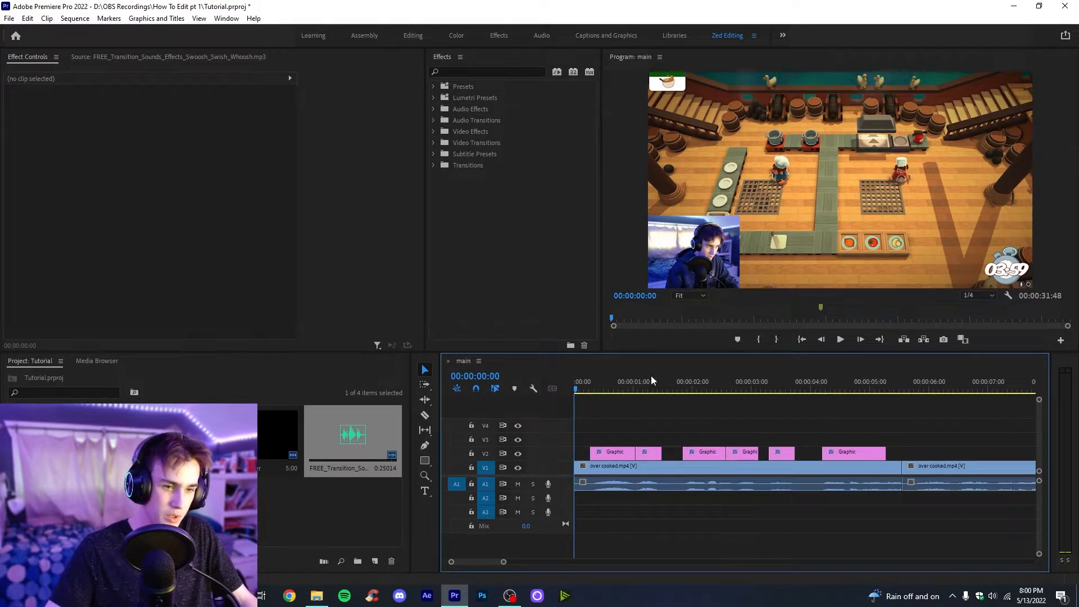
{"action": "left_click_drag", "start_coordinate": [612, 386], "coordinate": [573, 426]}
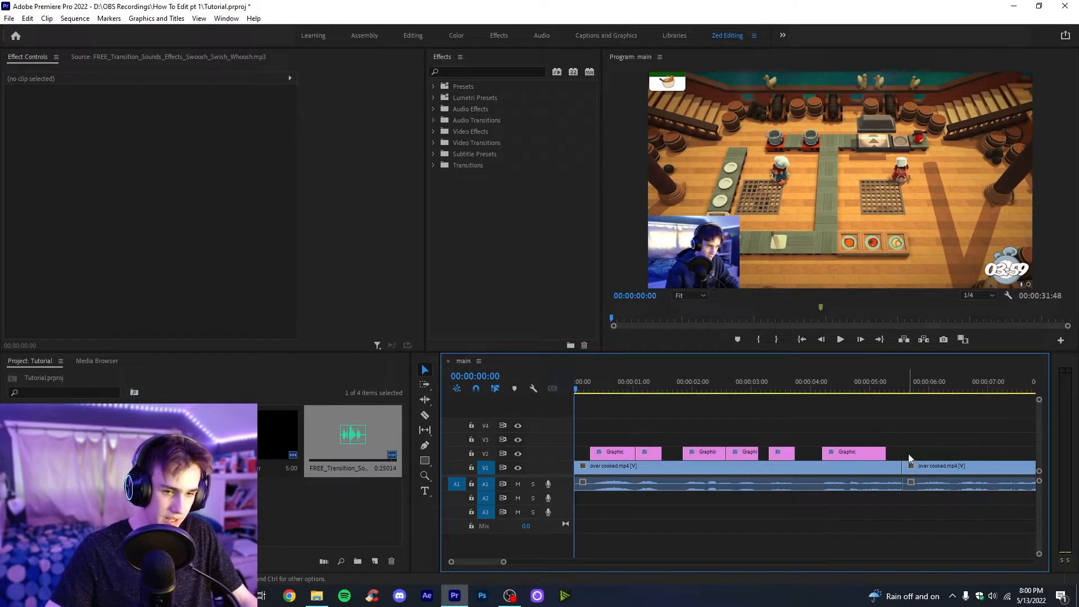
Apply the BASE PRESET (pop in) subtitle preset to all the graphic clips on V2 and preview the text at 00:00:00:23
{"action": "left_click_drag", "start_coordinate": [913, 451], "coordinate": [609, 441]}
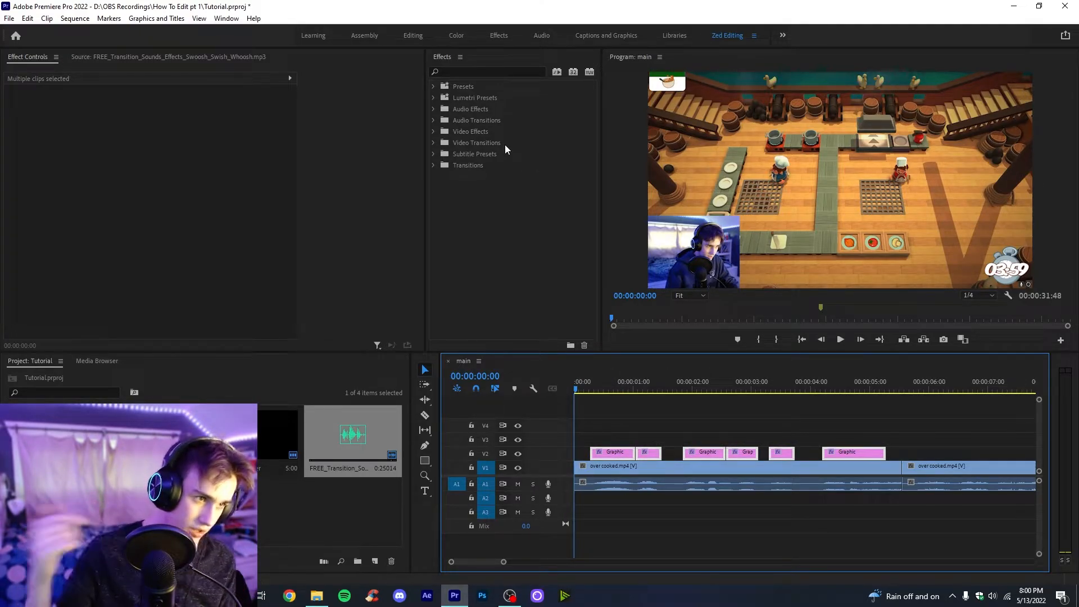
{"action": "left_click", "coordinate": [433, 153]}
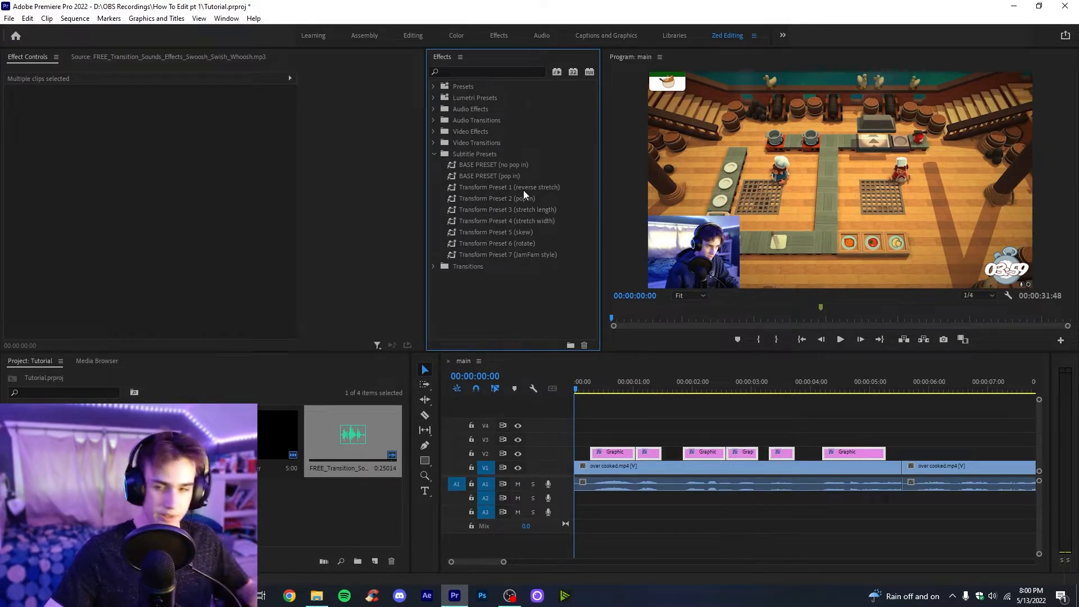
{"action": "left_click", "coordinate": [476, 176]}
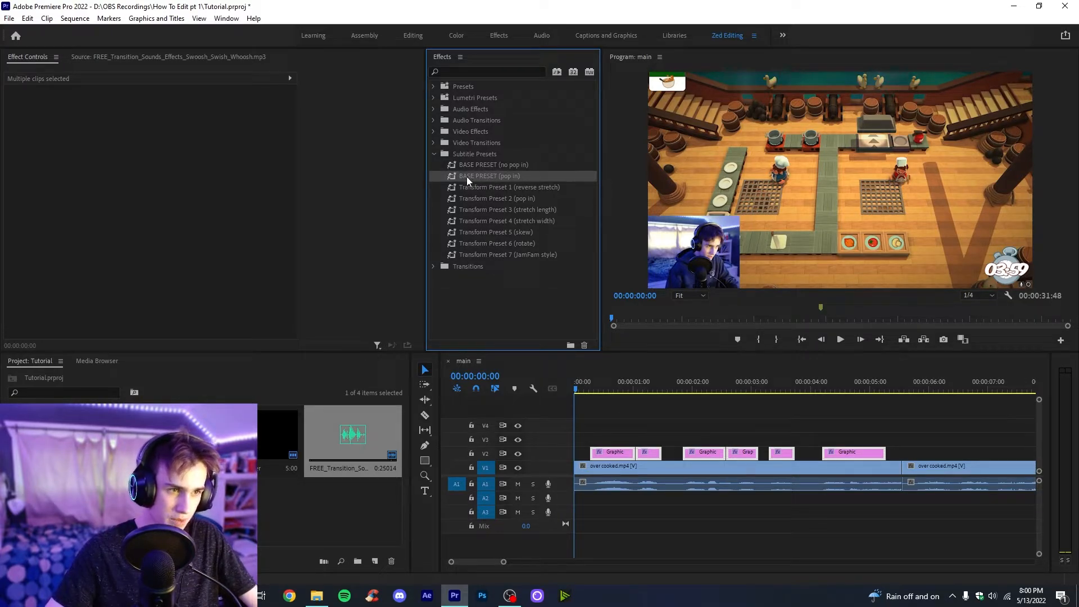
{"action": "left_click_drag", "start_coordinate": [467, 176], "coordinate": [592, 321]}
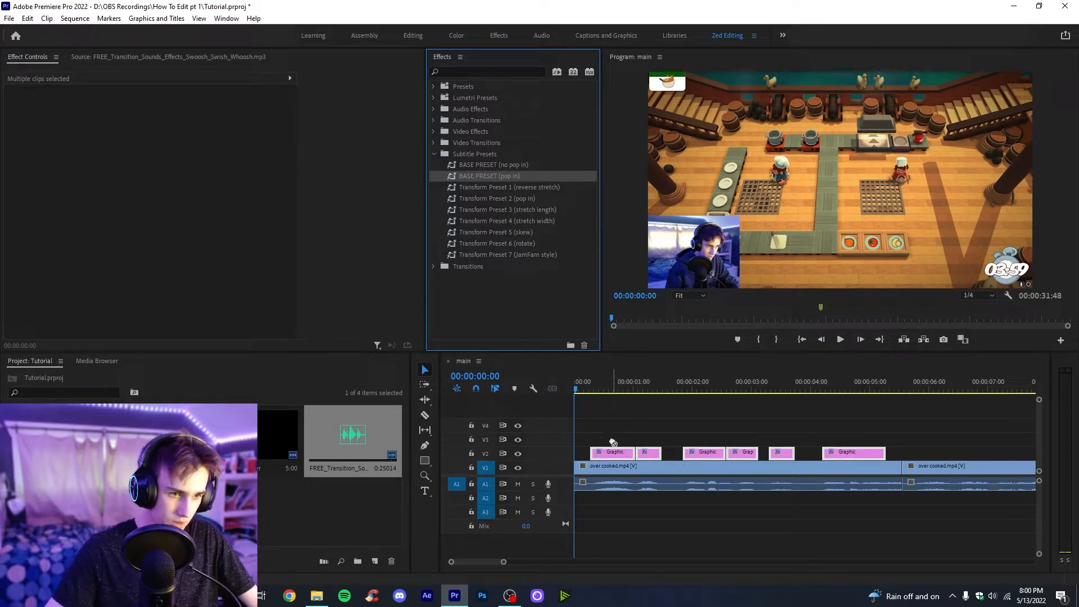
{"action": "left_click_drag", "start_coordinate": [613, 442], "coordinate": [620, 453]}
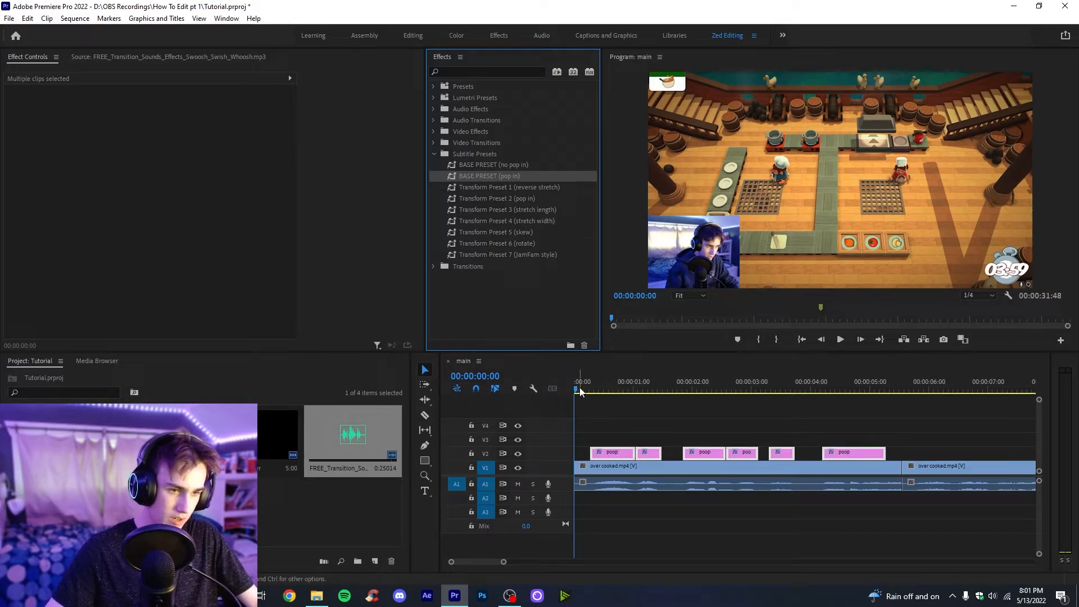
{"action": "left_click_drag", "start_coordinate": [580, 392], "coordinate": [596, 417]}
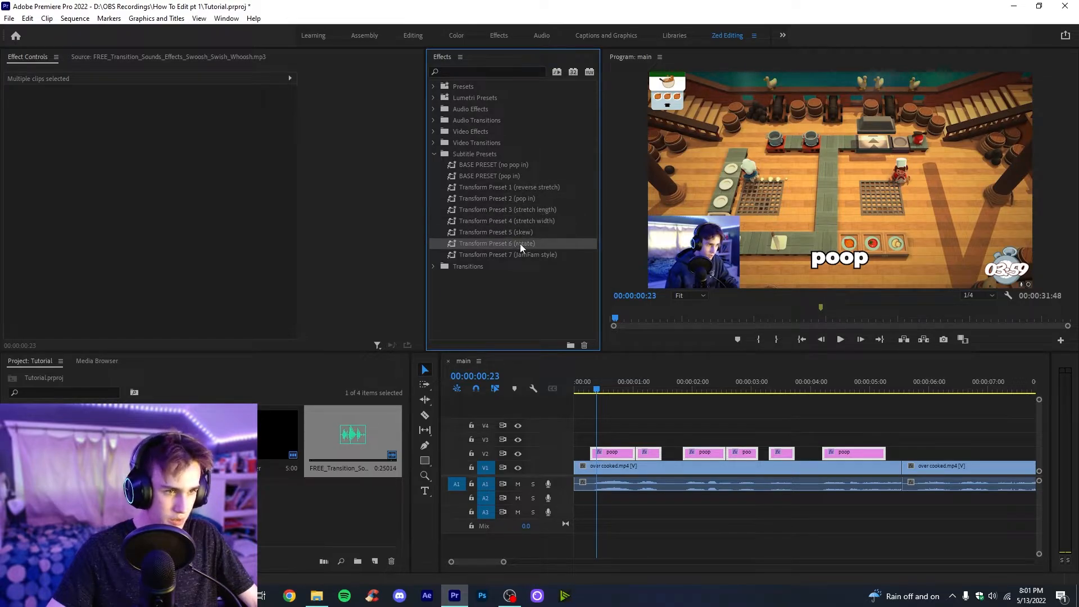
Try Transform Preset 6 (rotate) on the selected text clips on V2 and play back the animation
{"action": "left_click", "coordinate": [516, 189]}
{"action": "left_click", "coordinate": [518, 201]}
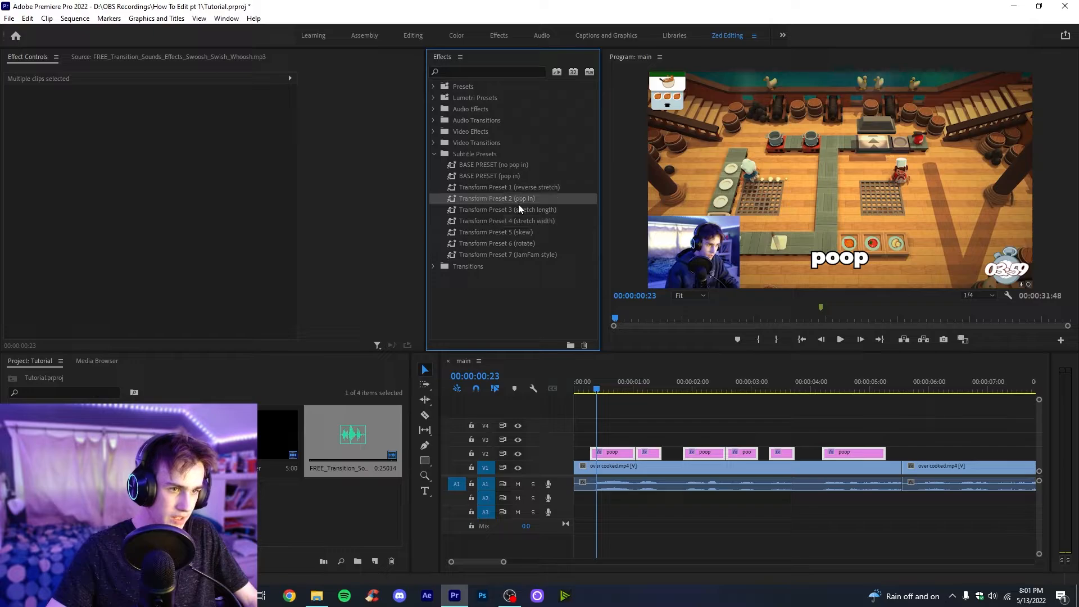
{"action": "left_click", "coordinate": [521, 246]}
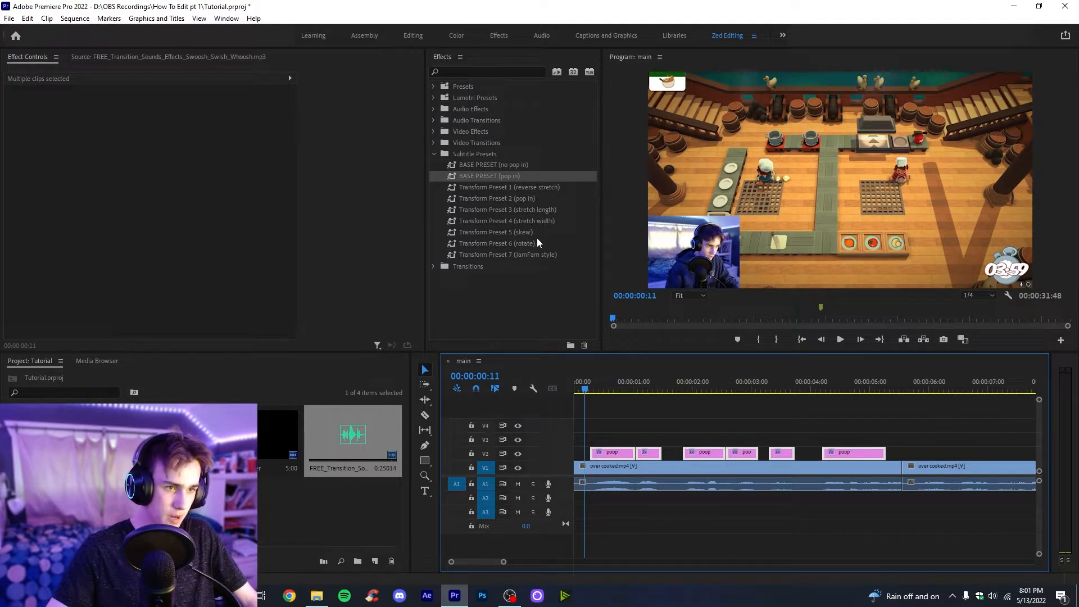
{"action": "left_click", "coordinate": [521, 243]}
{"action": "left_click_drag", "start_coordinate": [509, 246], "coordinate": [585, 293]}
{"action": "left_click_drag", "start_coordinate": [622, 394], "coordinate": [620, 453]}
{"action": "left_click", "coordinate": [840, 339]}
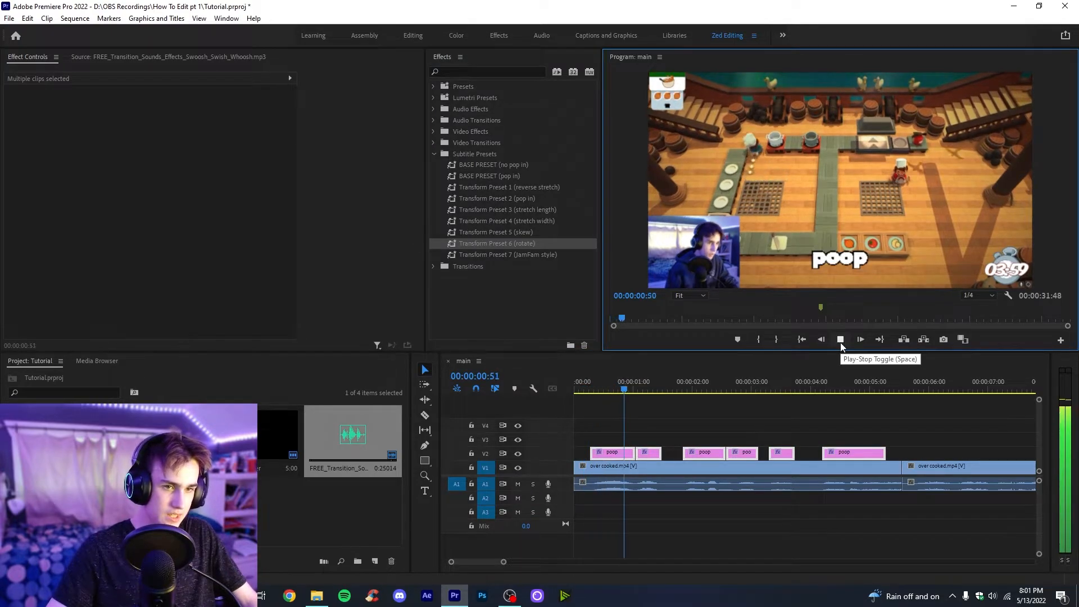
{"action": "left_click", "coordinate": [840, 339]}
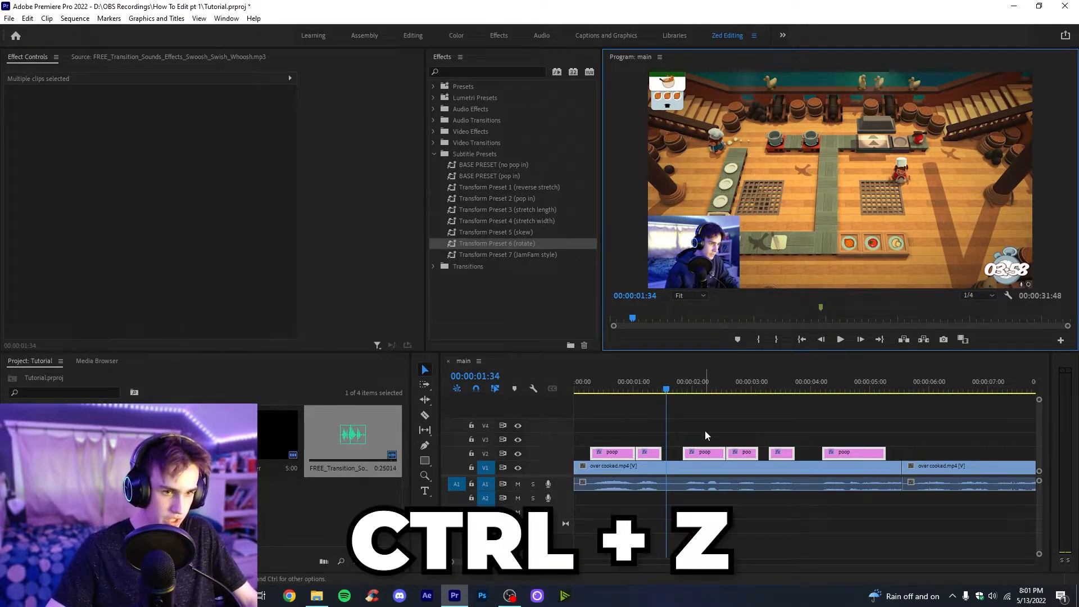
Apply Transform Preset 3 (stretch length) to the selected text clips on V2 and play back the animation
{"action": "left_click_drag", "start_coordinate": [673, 397], "coordinate": [619, 397]}
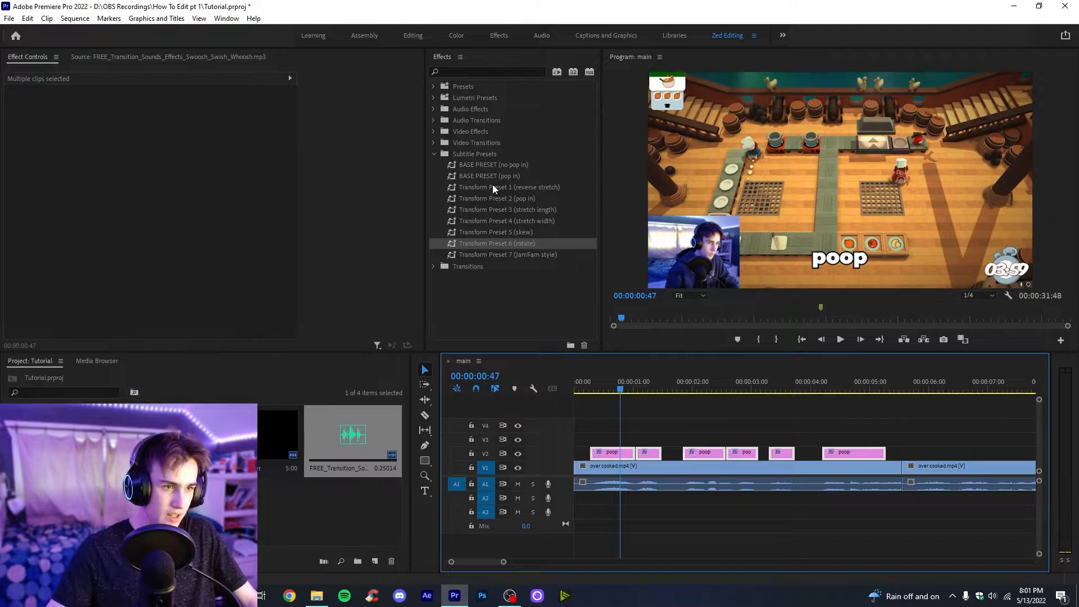
{"action": "left_click", "coordinate": [512, 176]}
{"action": "left_click", "coordinate": [526, 209]}
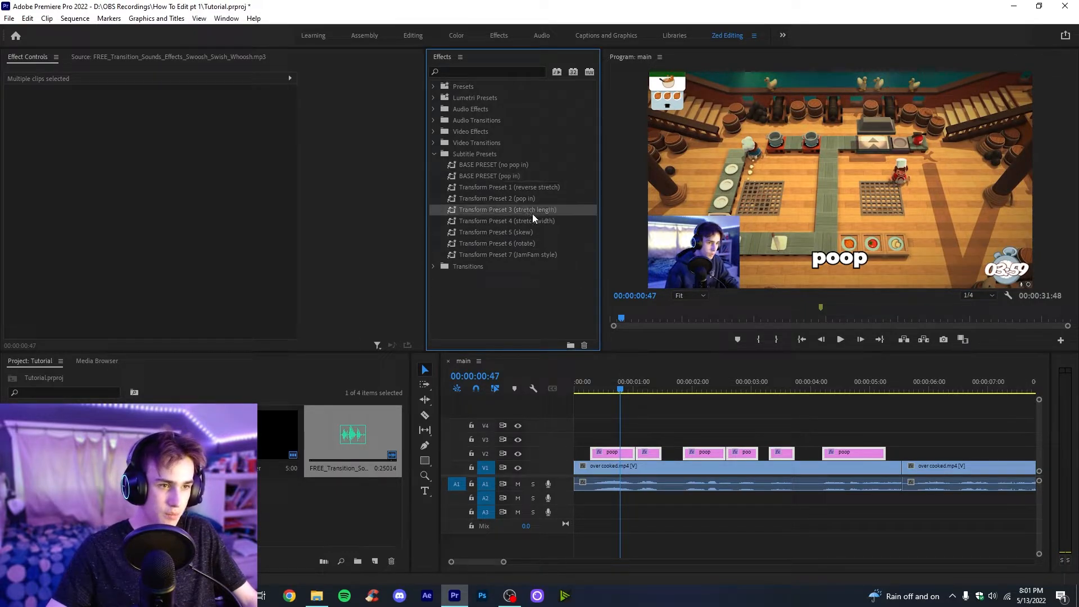
{"action": "left_click_drag", "start_coordinate": [618, 439], "coordinate": [619, 456]}
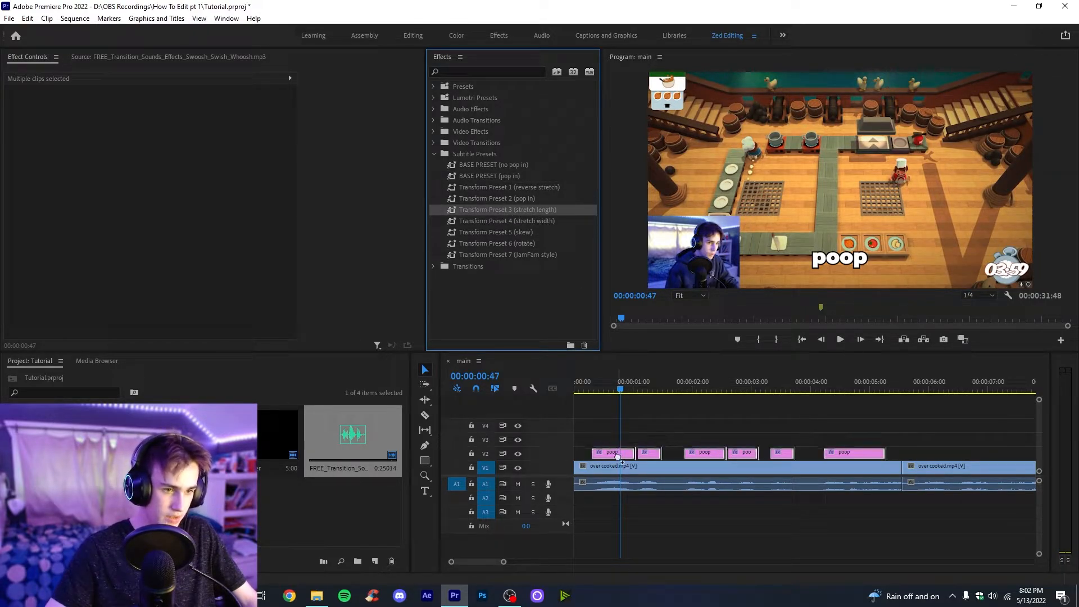
{"action": "left_click", "coordinate": [581, 394]}
{"action": "key", "text": "space"}
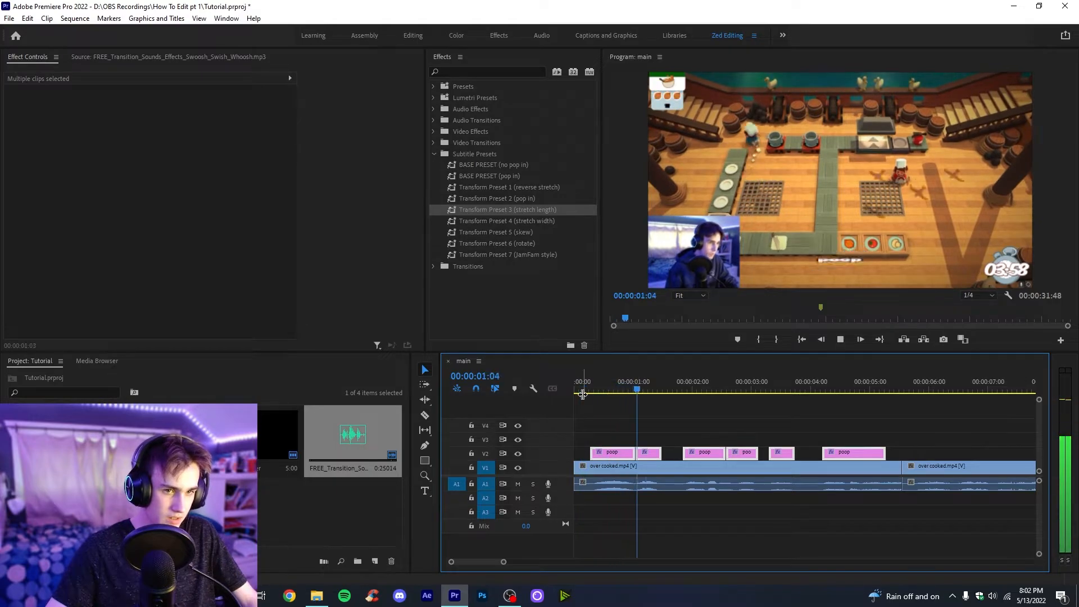
Search the effects for "drop" and apply Drop Shadow to the first text clip on V2
{"action": "left_click", "coordinate": [460, 71]}
{"action": "type", "text": "drop"}
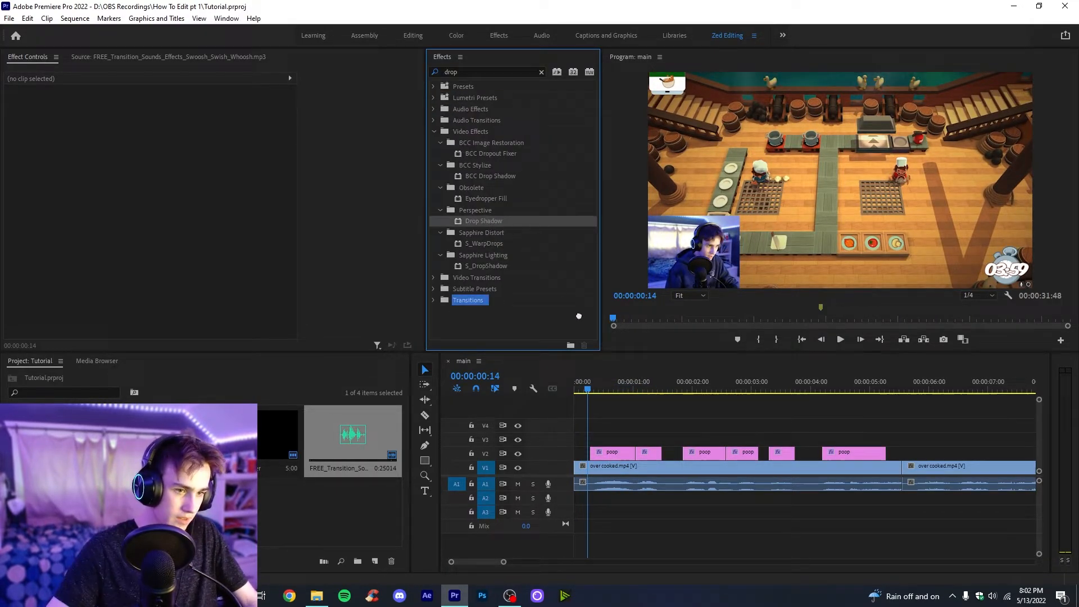
{"action": "left_click_drag", "start_coordinate": [578, 316], "coordinate": [612, 454]}
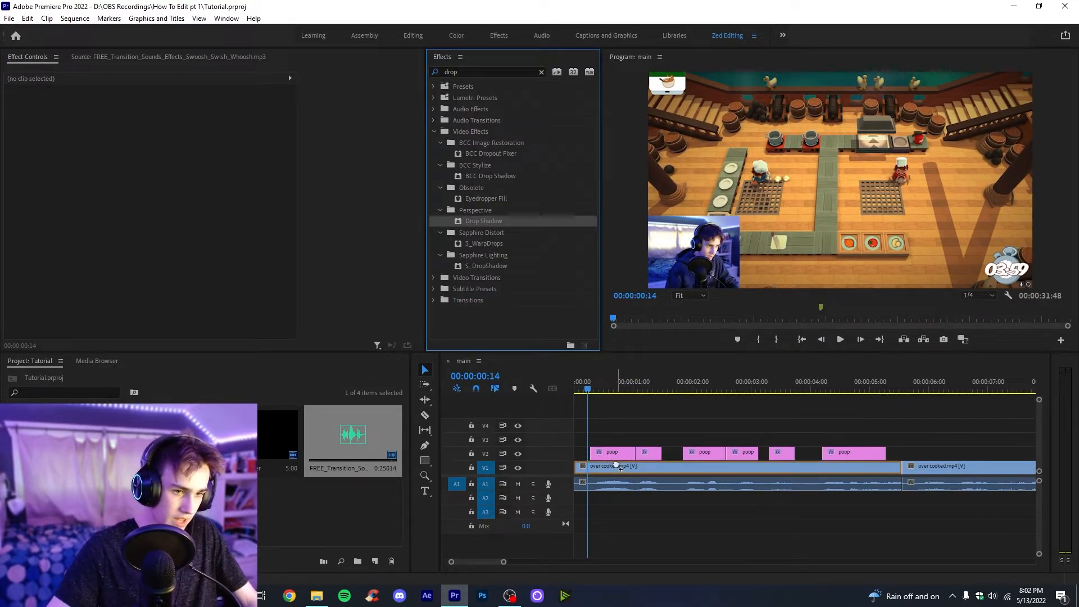
{"action": "left_click", "coordinate": [612, 454]}
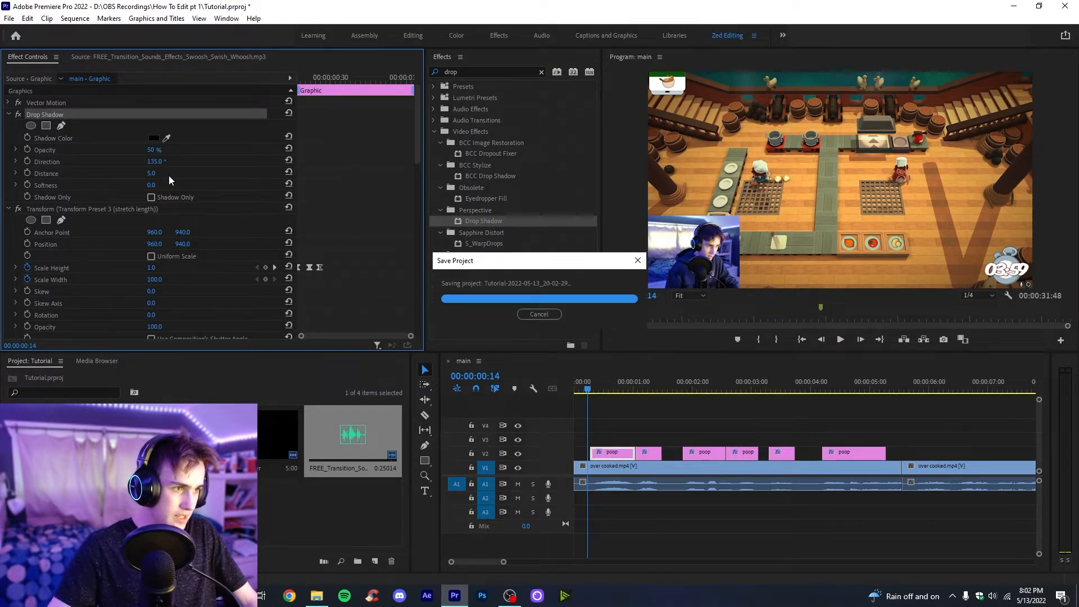
Set the Drop Shadow's distance to 10 and softness to 20 on the first text clip, and select the effect
{"action": "left_click", "coordinate": [153, 172]}
{"action": "type", "text": "10"}
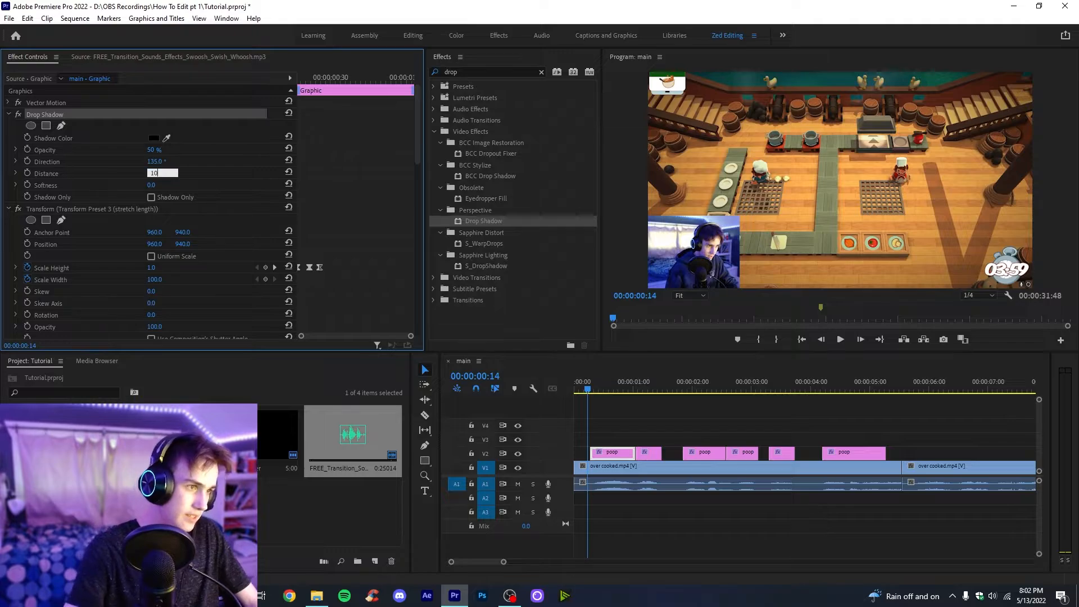
{"action": "key", "text": "Return"}
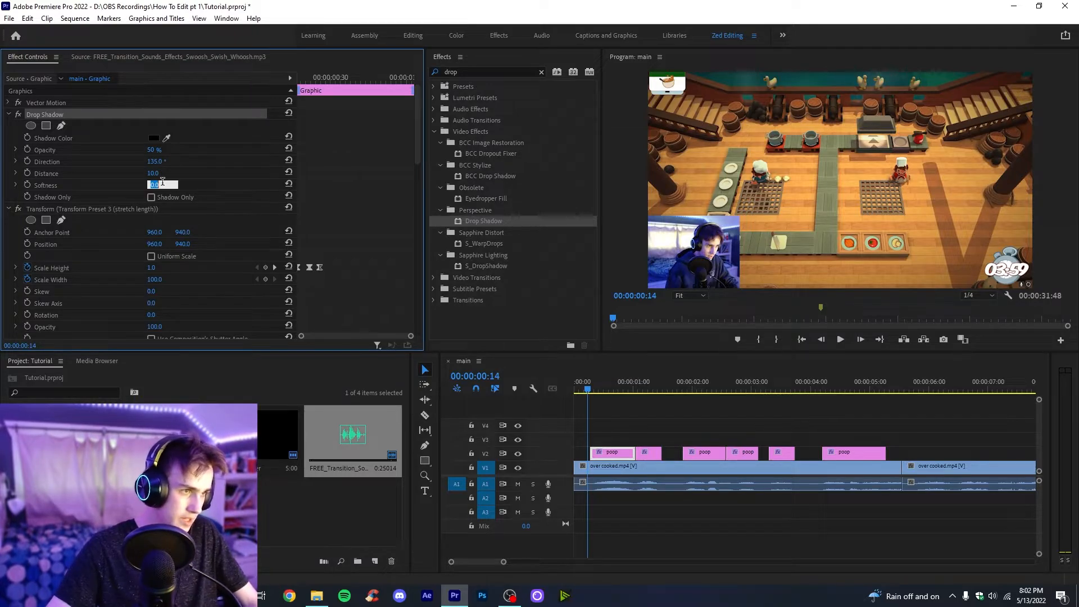
{"action": "key", "text": "Return"}
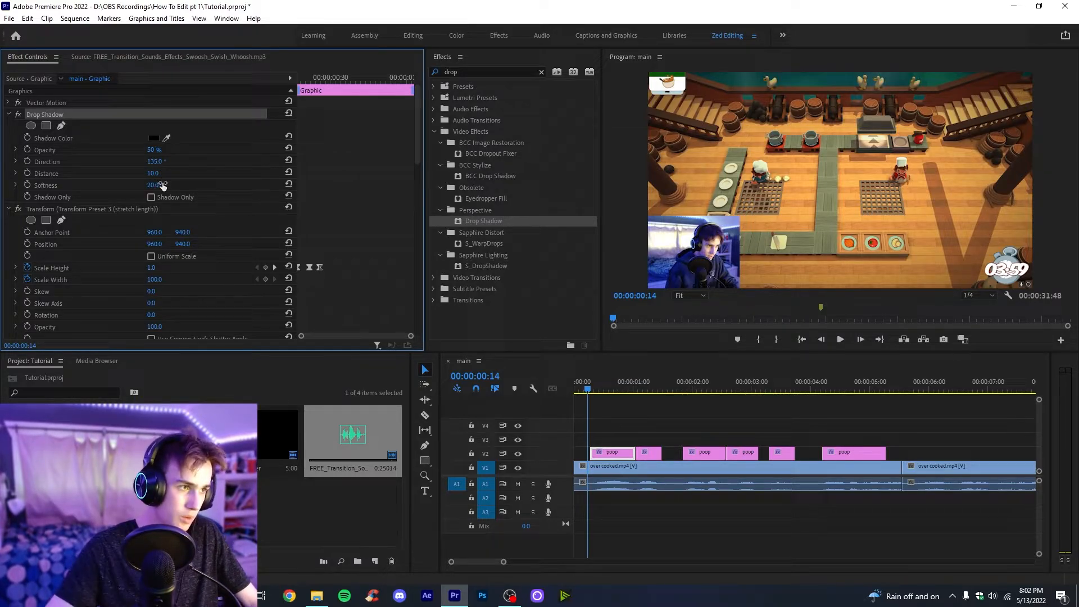
{"action": "left_click", "coordinate": [340, 197]}
{"action": "left_click", "coordinate": [55, 115]}
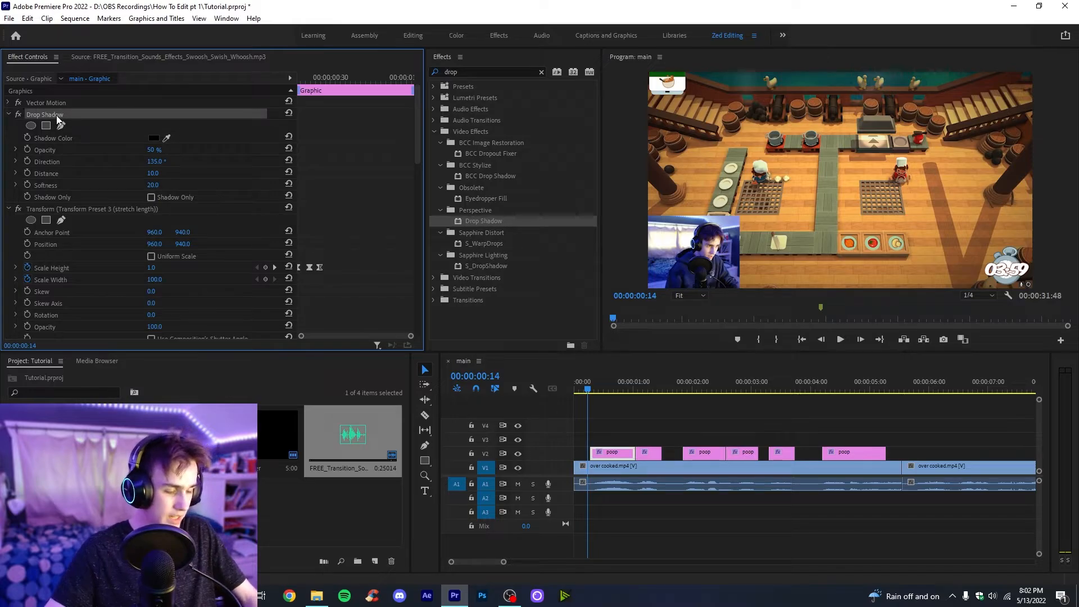
Copy the Drop Shadow effect from the first text clip and paste it onto the other text clips on V2
{"action": "right_click", "coordinate": [56, 116]}
{"action": "left_click", "coordinate": [85, 178]}
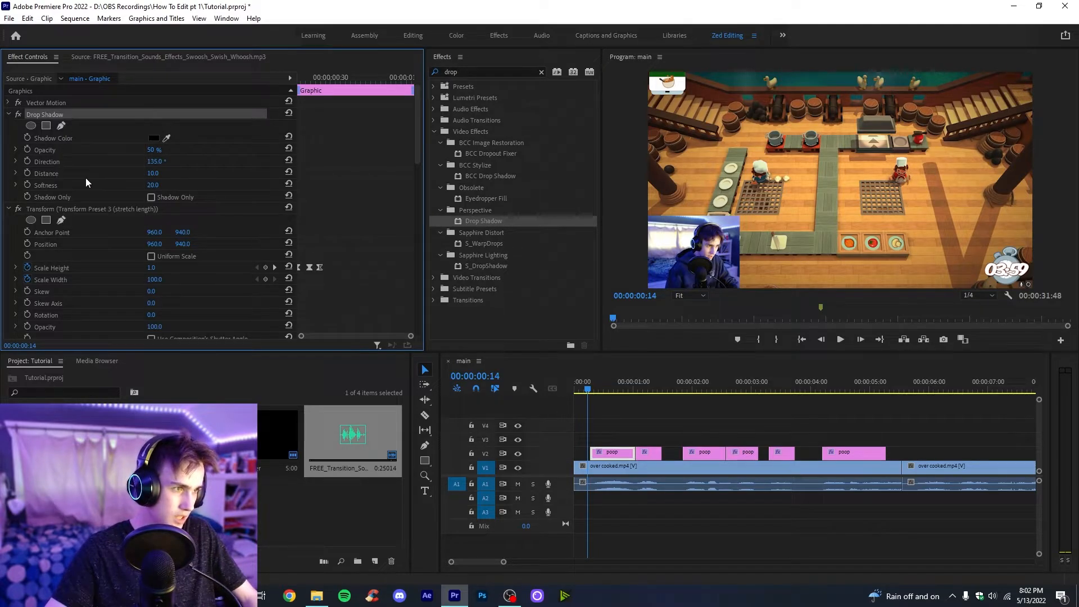
{"action": "left_click", "coordinate": [652, 388]}
{"action": "left_click", "coordinate": [648, 453]}
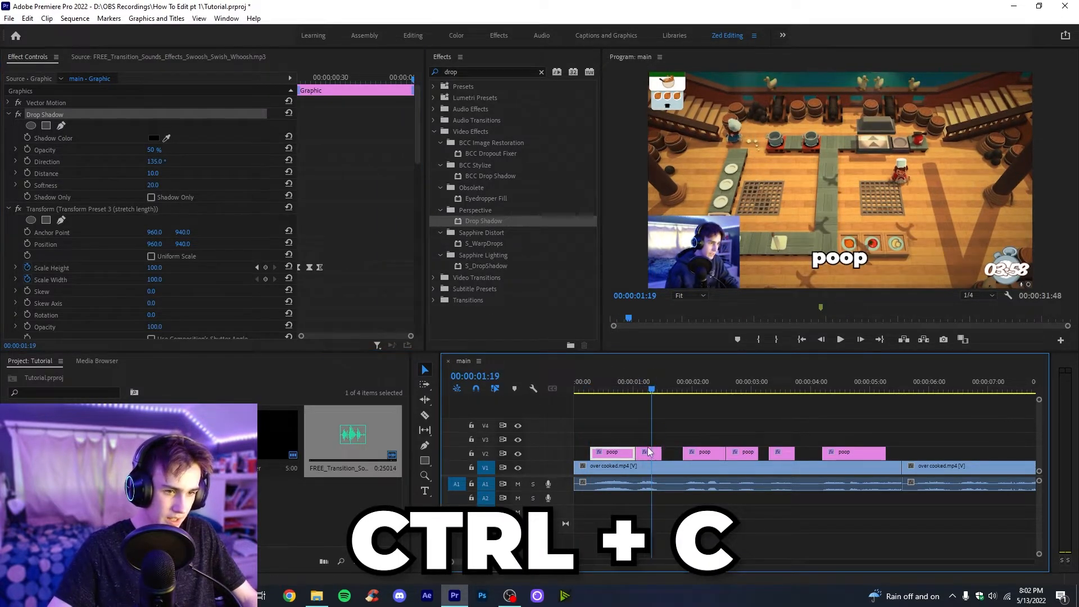
{"action": "left_click_drag", "start_coordinate": [890, 453], "coordinate": [655, 452]}
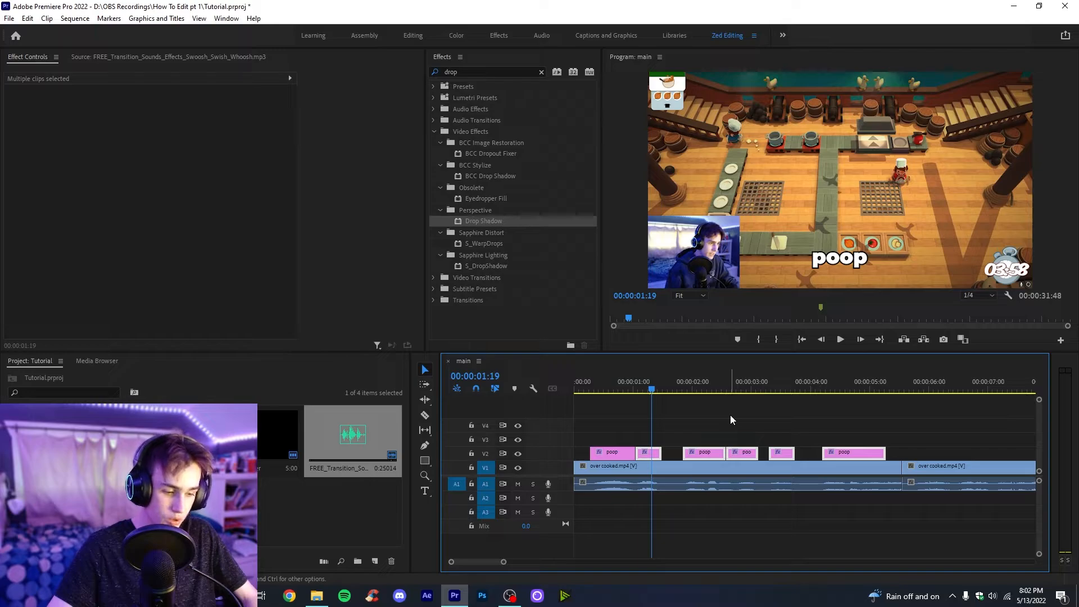
{"action": "key", "text": "ctrl+v"}
{"action": "left_click", "coordinate": [647, 453]}
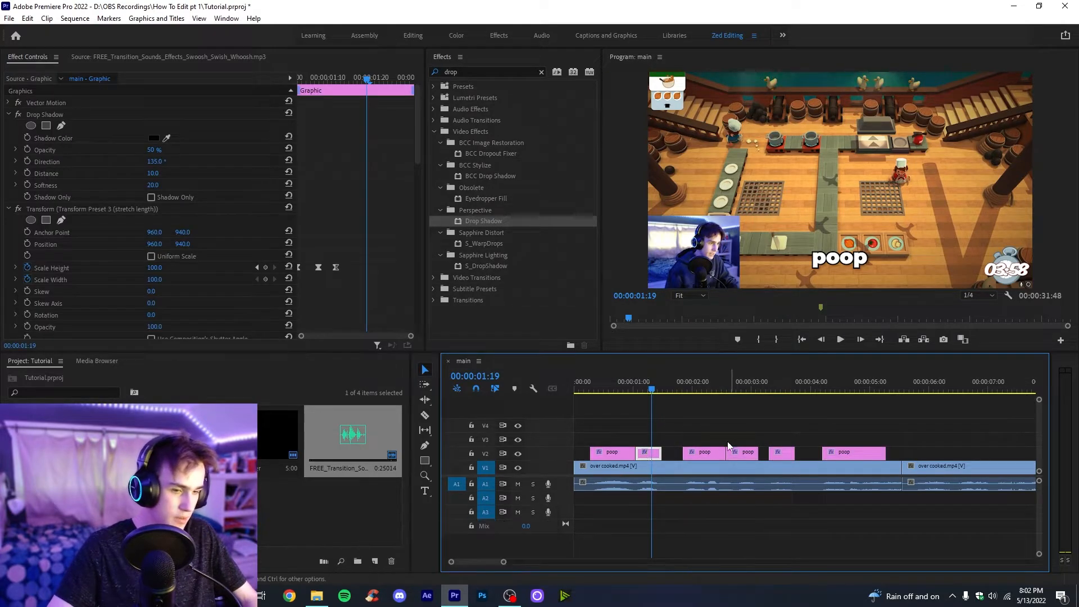
{"action": "left_click", "coordinate": [733, 453]}
{"action": "left_click", "coordinate": [622, 450]}
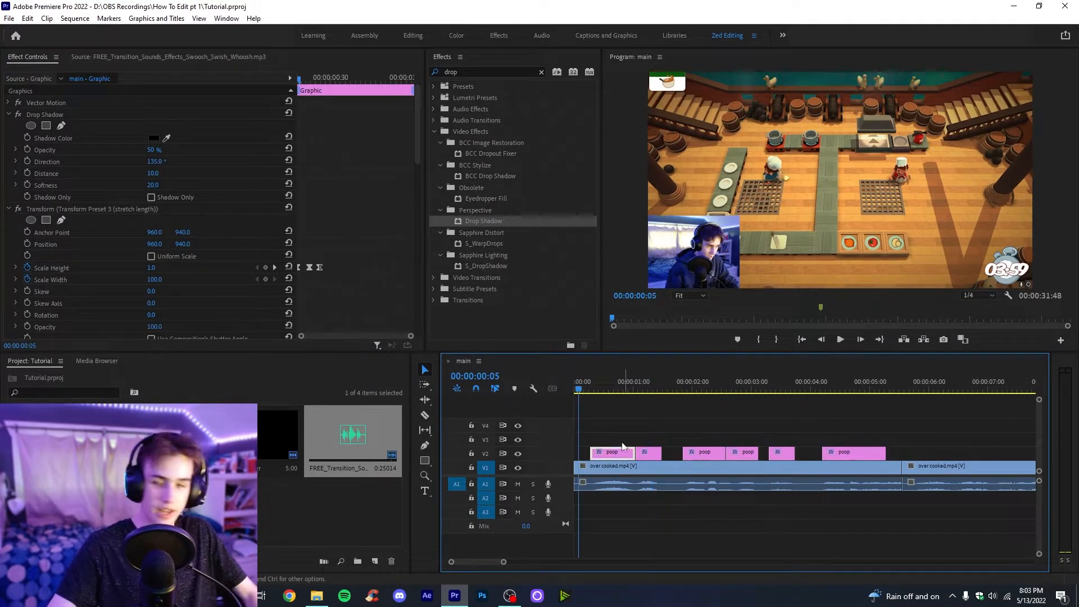
Replace the text of the first text clip on V2 with "ohhh"
{"action": "key", "text": "space"}
{"action": "key", "text": "space"}
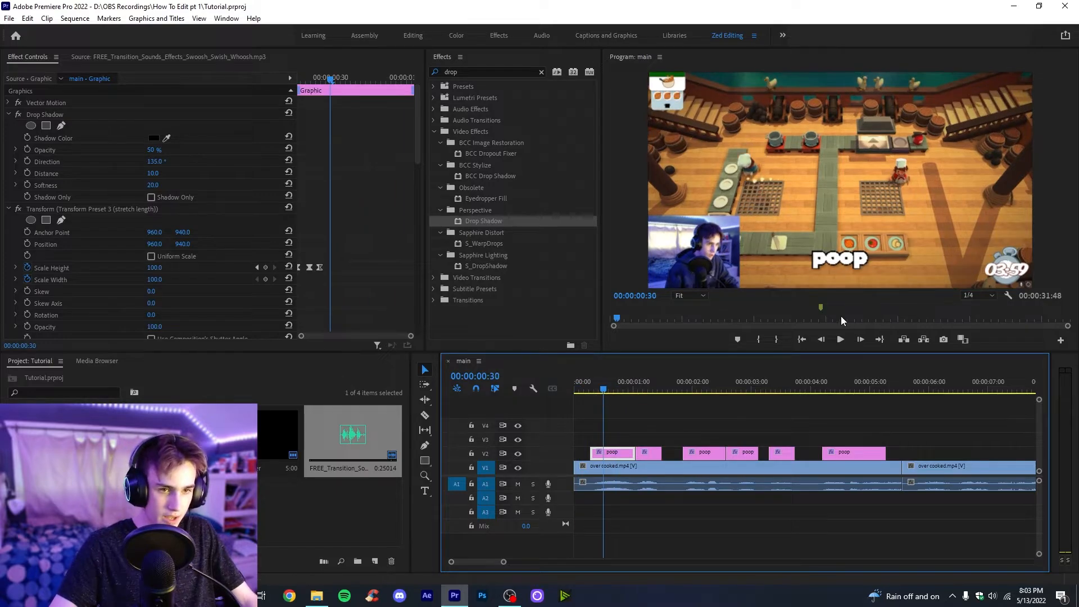
{"action": "key", "text": "t"}
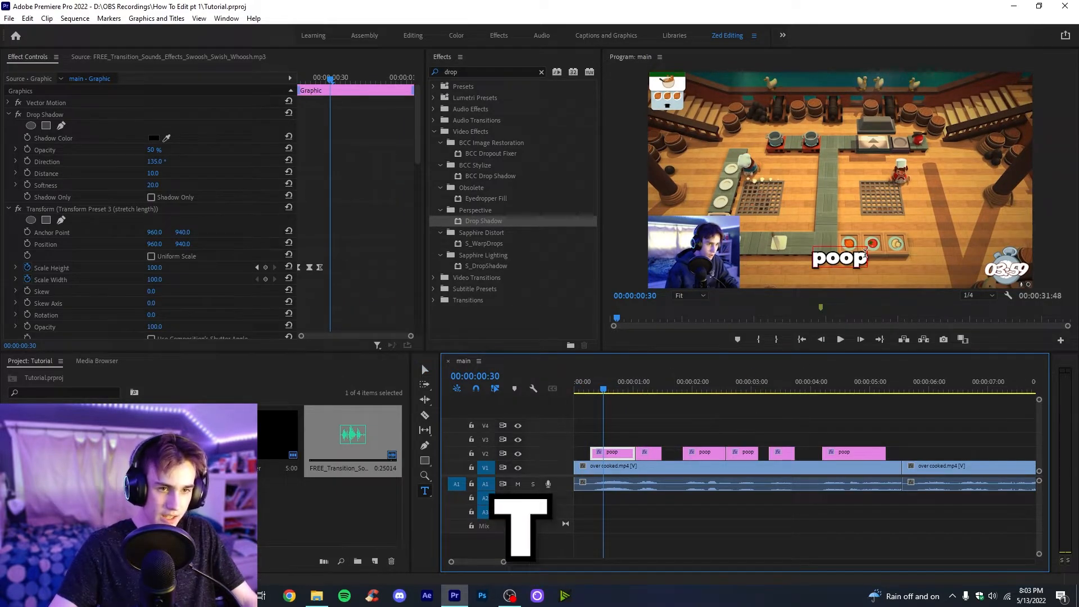
{"action": "left_click", "coordinate": [865, 253]}
{"action": "key", "text": "BackSpace"}
{"action": "key", "text": "BackSpace"}
{"action": "key", "text": "BackSpace"}
{"action": "key", "text": "BackSpace"}
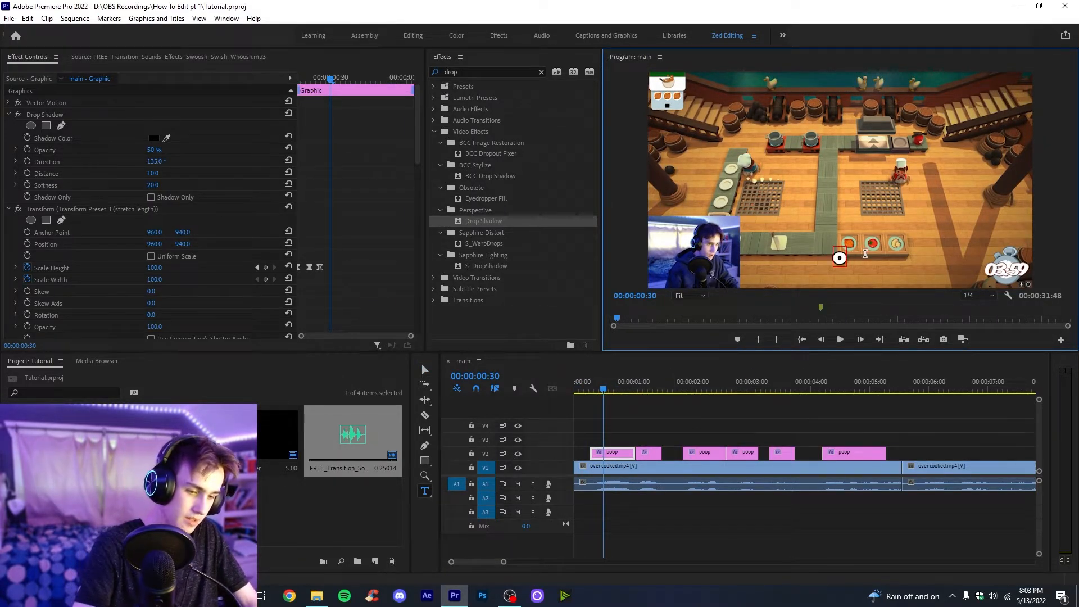
{"action": "type", "text": "ohhh"}
{"action": "left_click", "coordinate": [711, 411]}
Play on to the second text clip on V2 and replace its text with "wait"
{"action": "key", "text": "space"}
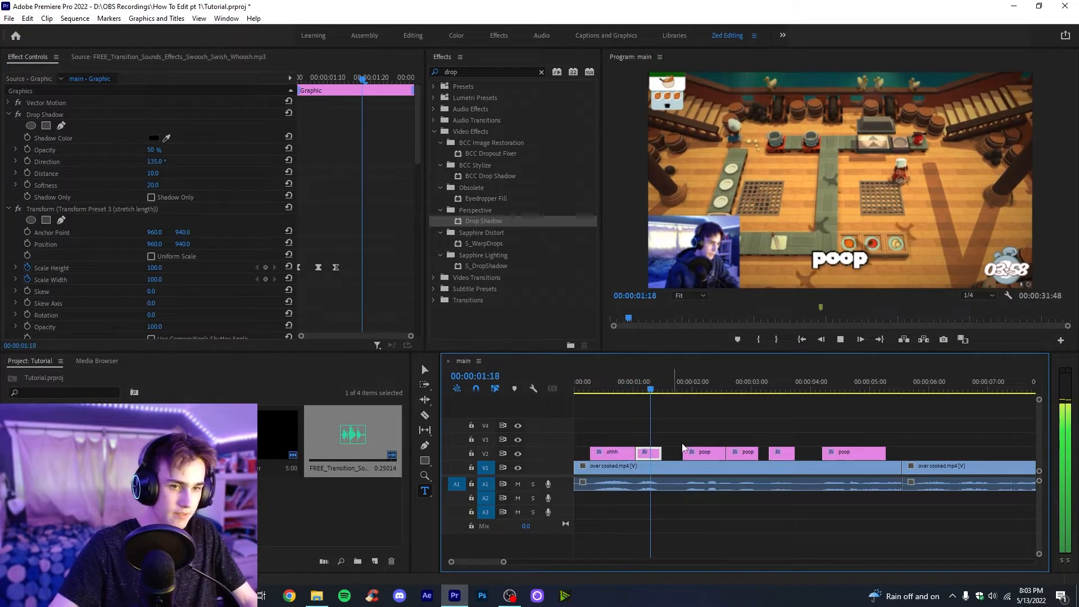
{"action": "left_click", "coordinate": [805, 263]}
{"action": "type", "text": "wait"}
{"action": "left_click", "coordinate": [584, 418]}
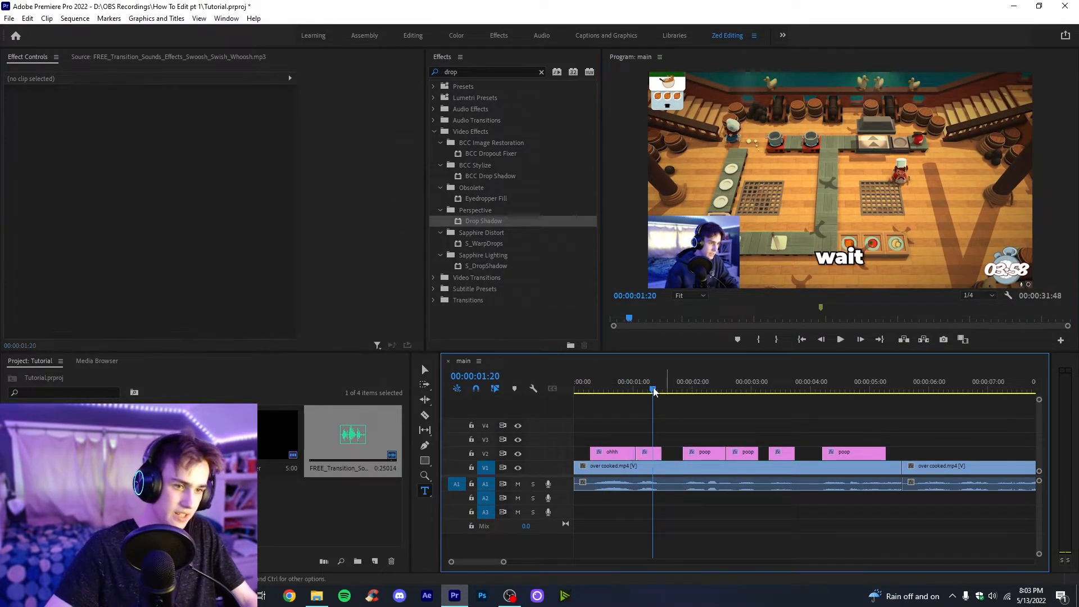
Change the third text clip on V2 to "no that's" and the fourth to "not..."
{"action": "left_click", "coordinate": [582, 388]}
{"action": "key", "text": "space"}
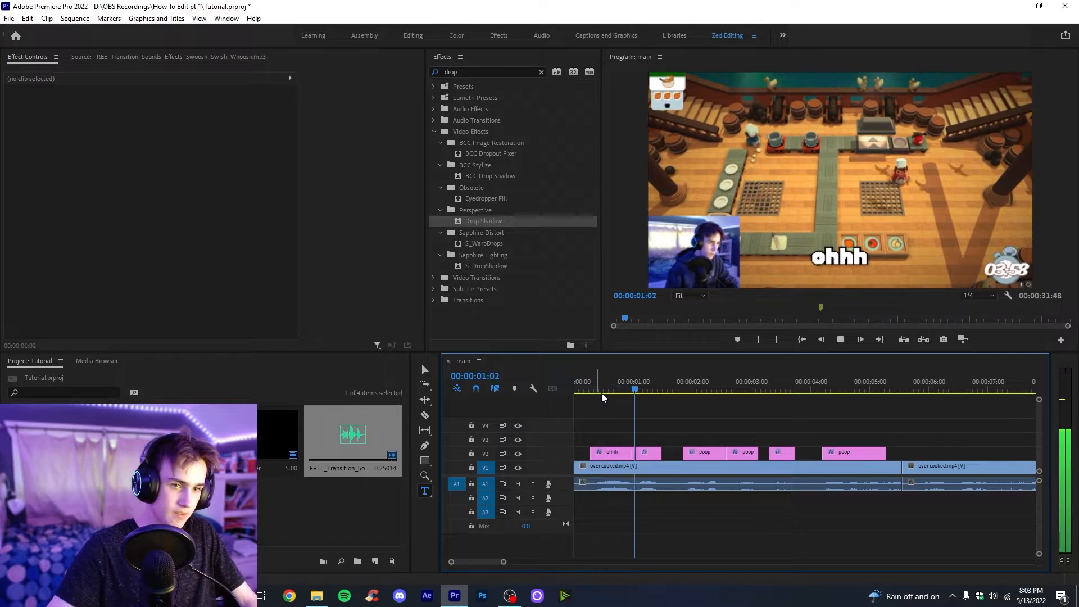
{"action": "left_click", "coordinate": [631, 395]}
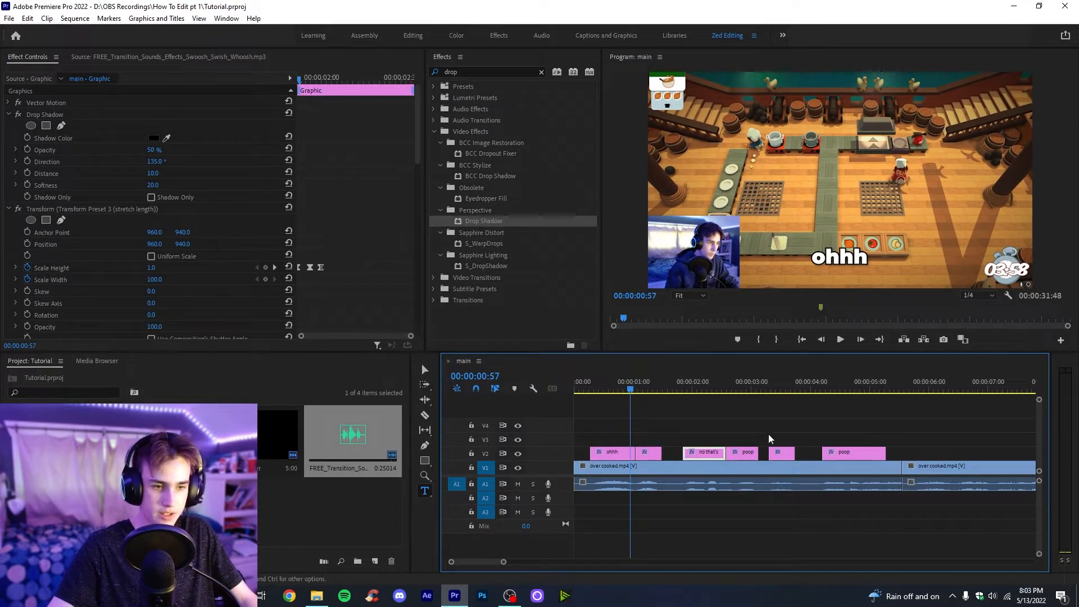
{"action": "left_click", "coordinate": [746, 391]}
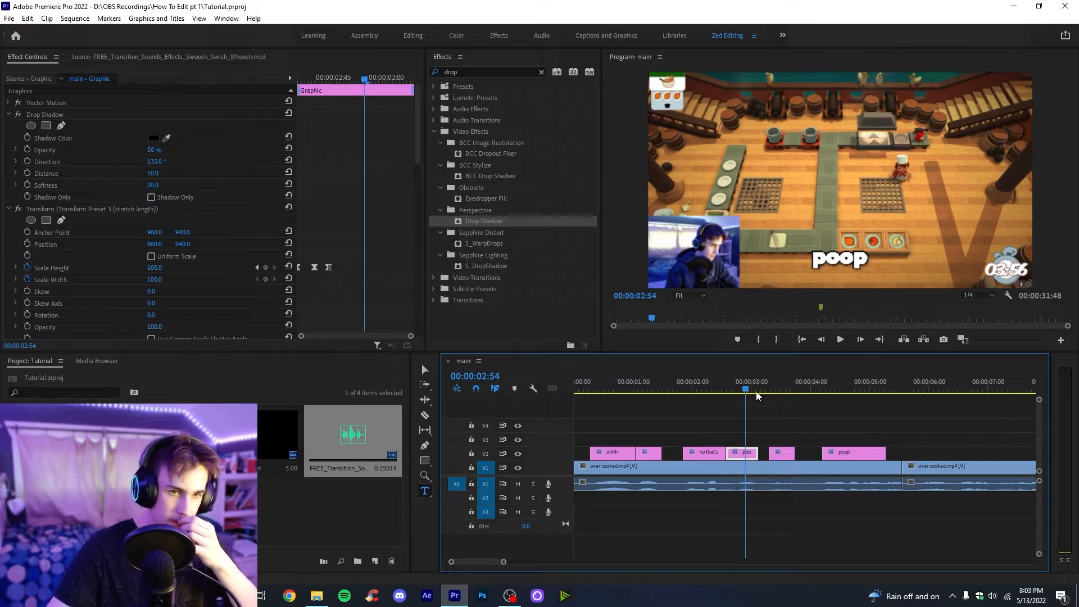
{"action": "left_click", "coordinate": [860, 252]}
{"action": "type", "text": "not..."}
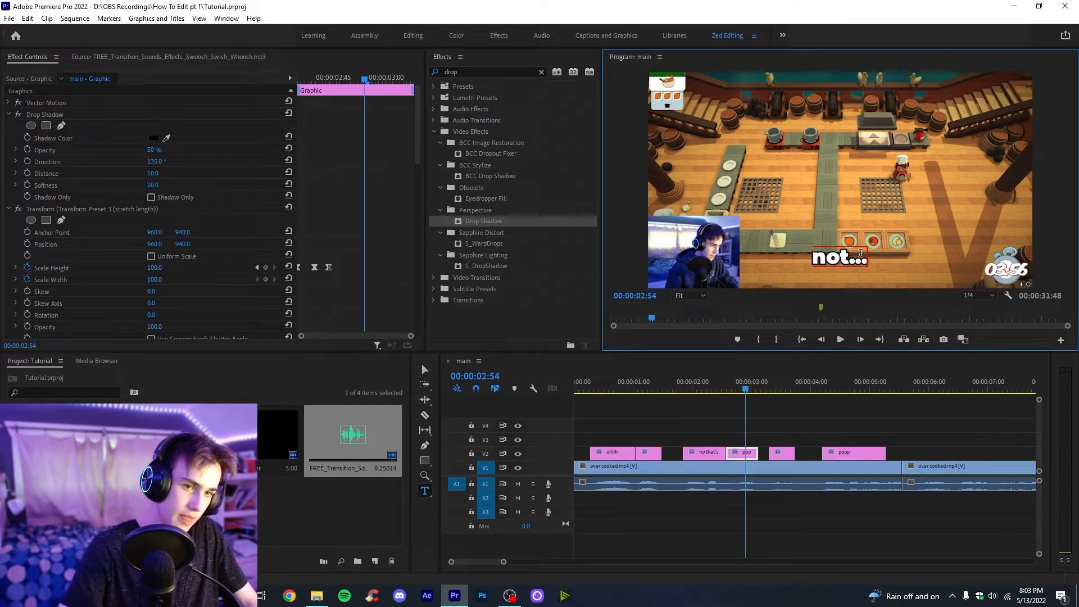
{"action": "left_click", "coordinate": [785, 409]}
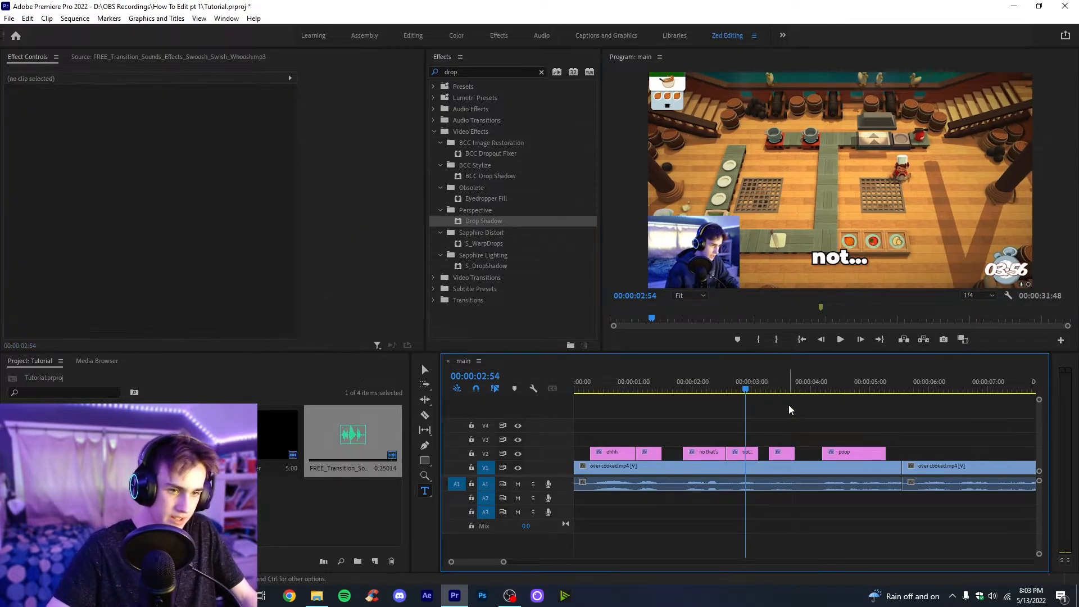
Change the last text clip on V2 to "no you can't do that" and play back the subtitles
{"action": "left_click", "coordinate": [682, 386]}
{"action": "key", "text": "space"}
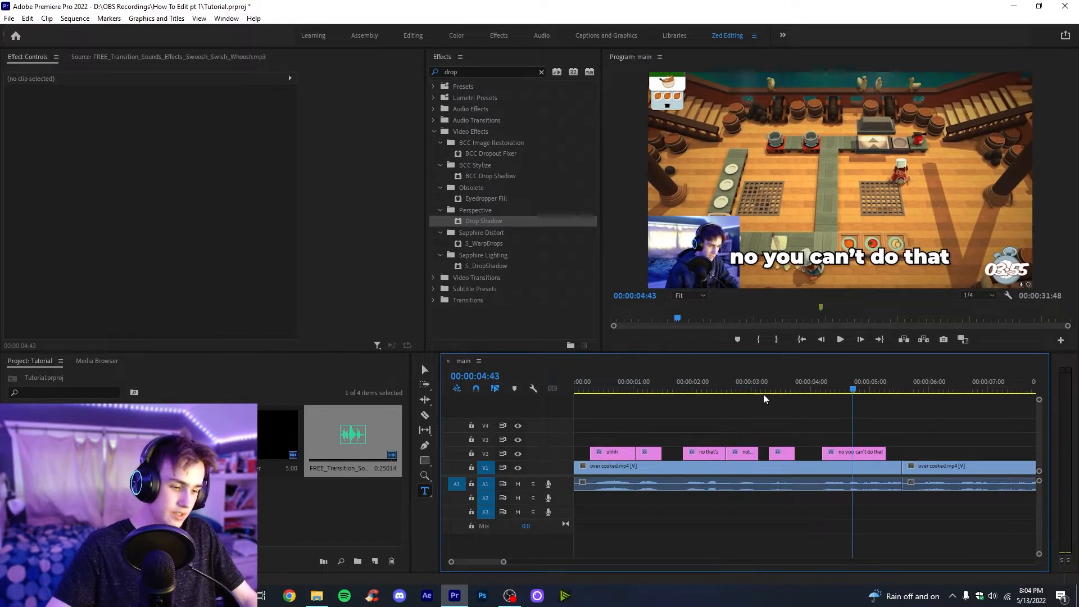
{"action": "key", "text": "space"}
{"action": "key", "text": "Home"}
{"action": "left_click", "coordinate": [645, 451]}
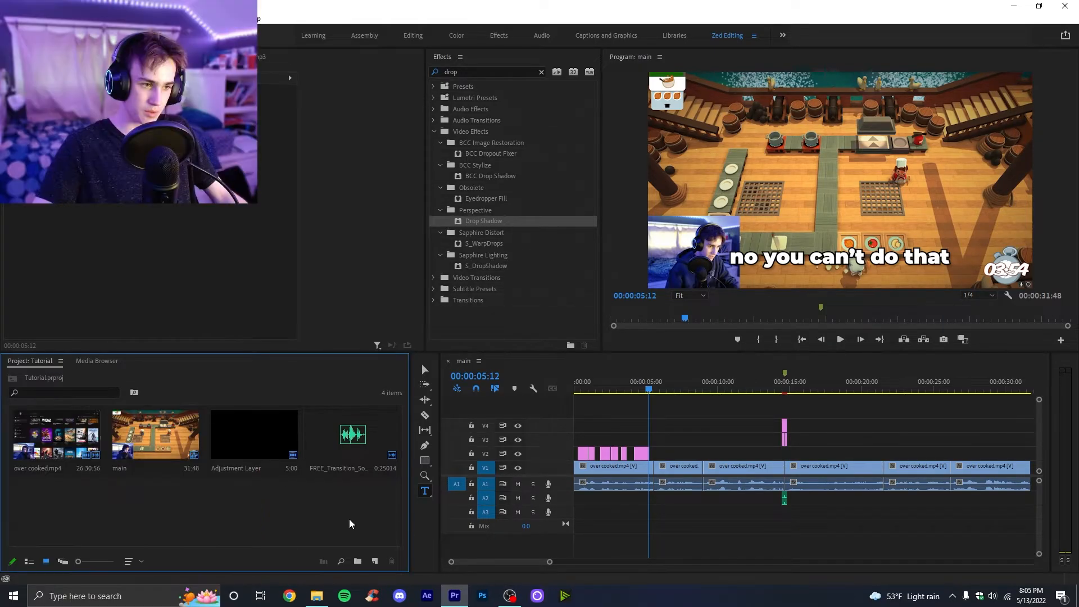
Create a project bin named Music and open it
{"action": "left_click", "coordinate": [361, 562]}
{"action": "type", "text": "Music"}
{"action": "key", "text": "Return"}
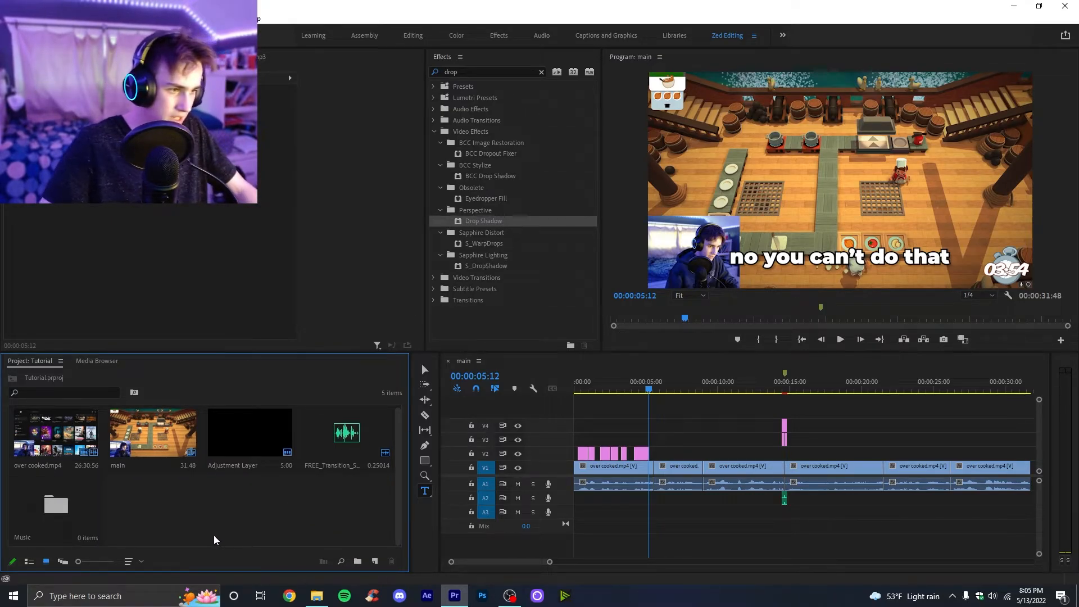
{"action": "double_click", "coordinate": [56, 505]}
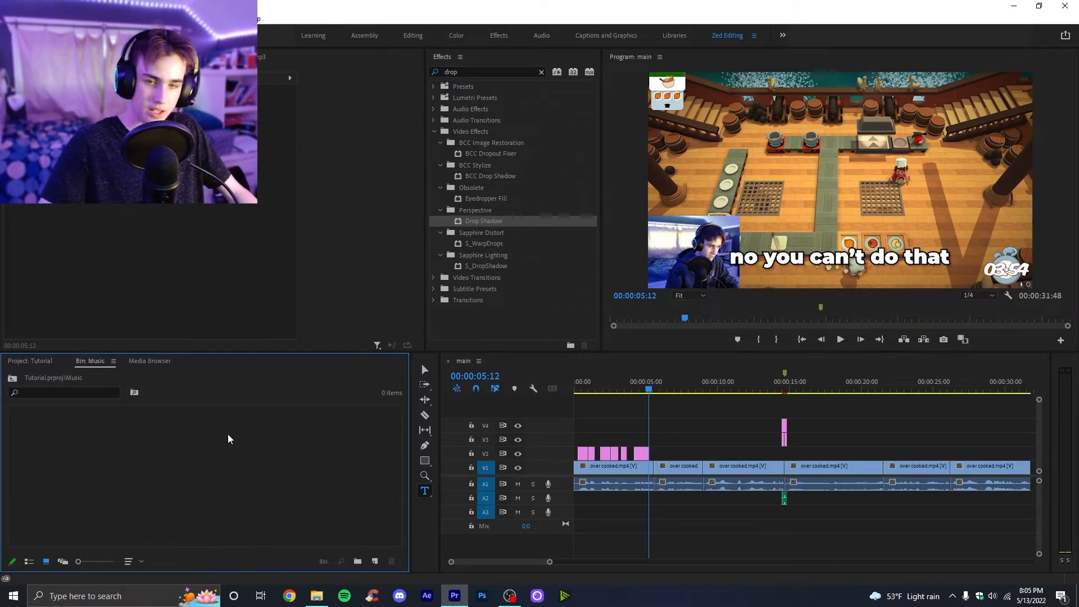
{"action": "left_click", "coordinate": [36, 360]}
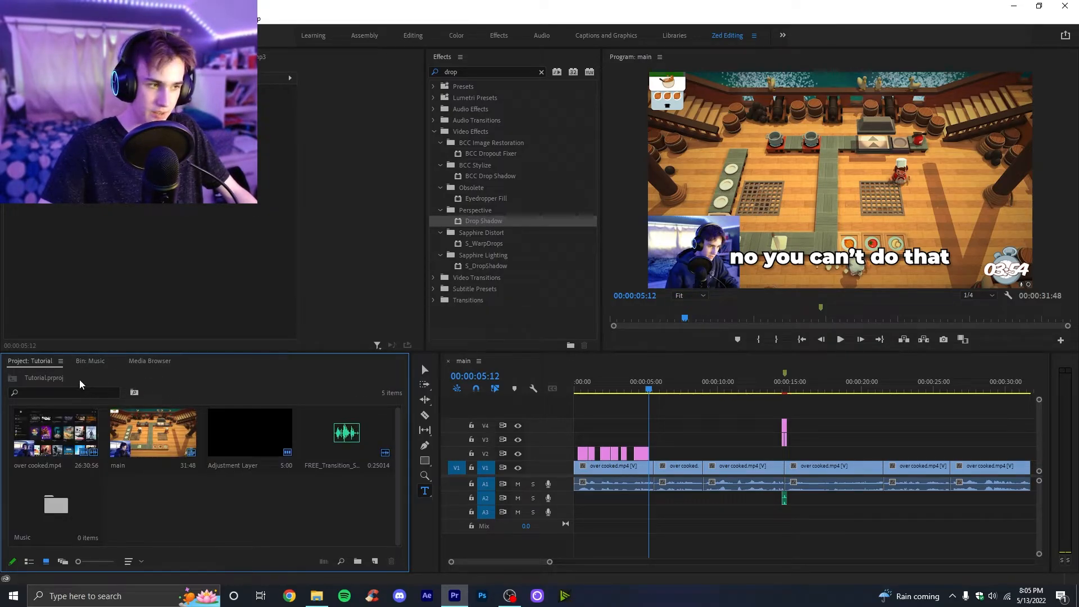
{"action": "left_click", "coordinate": [89, 360]}
Switch to the Music folder in File Explorer and preview the Spongebob Squarepants _ Bikini Bottom Wavy track
{"action": "key", "text": "alt+Tab"}
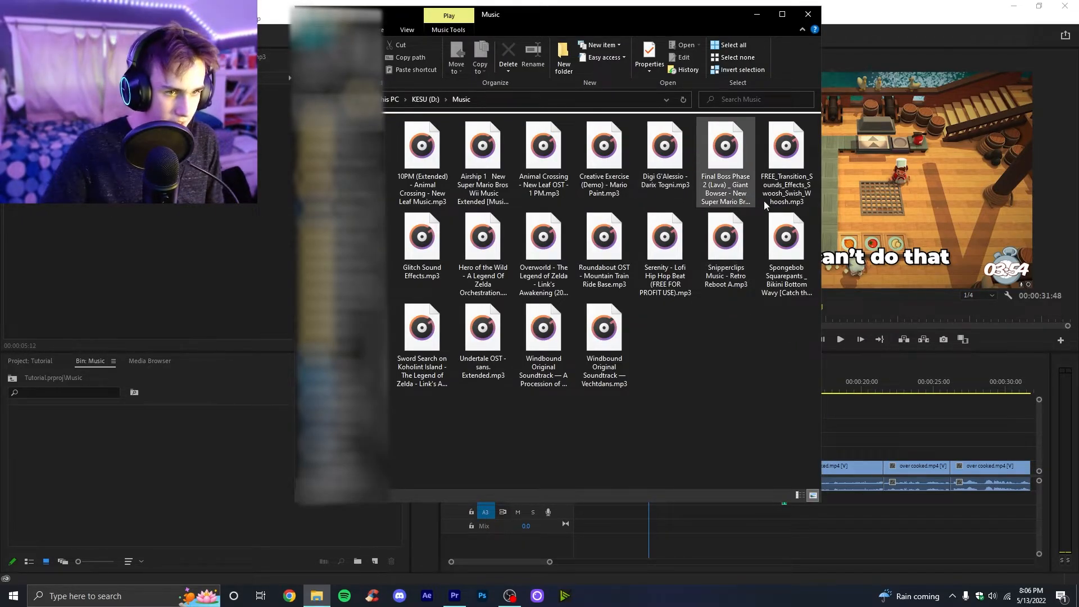
{"action": "left_click", "coordinate": [778, 228]}
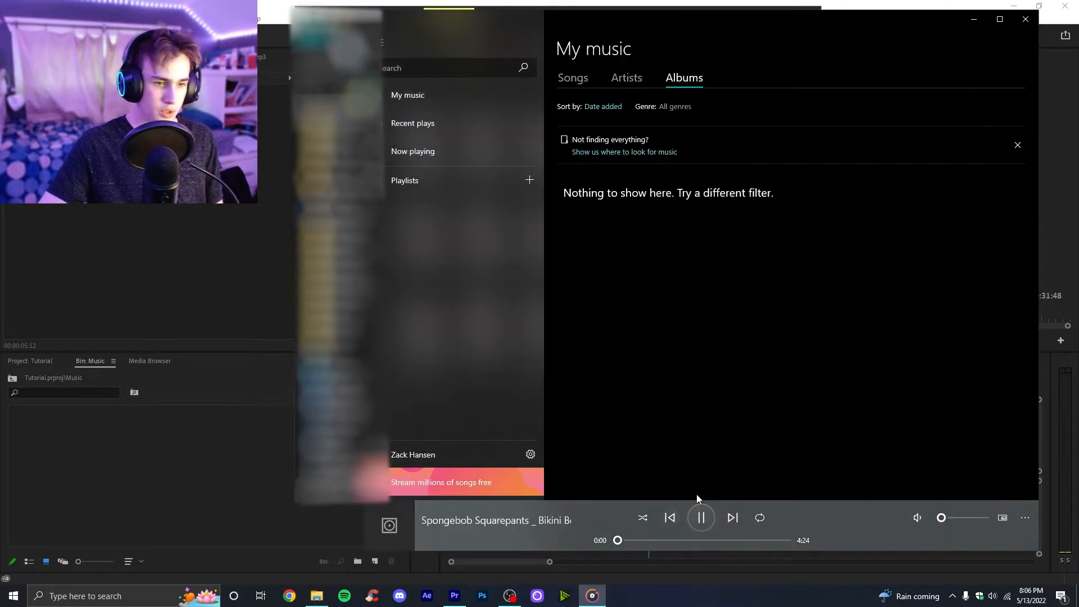
{"action": "left_click", "coordinate": [478, 510]}
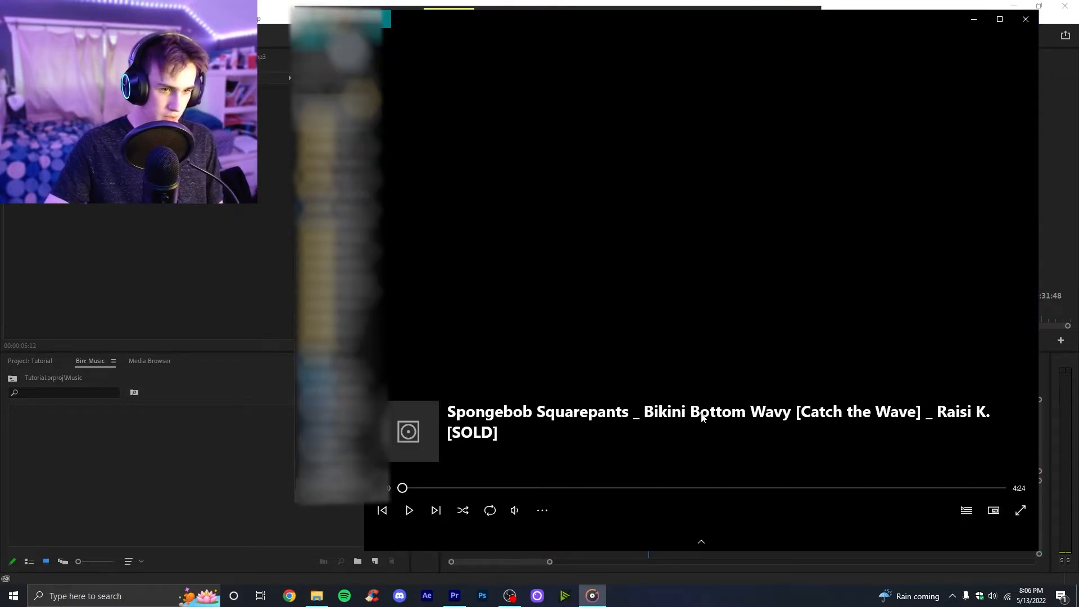
{"action": "left_click", "coordinate": [571, 487]}
{"action": "left_click", "coordinate": [409, 510]}
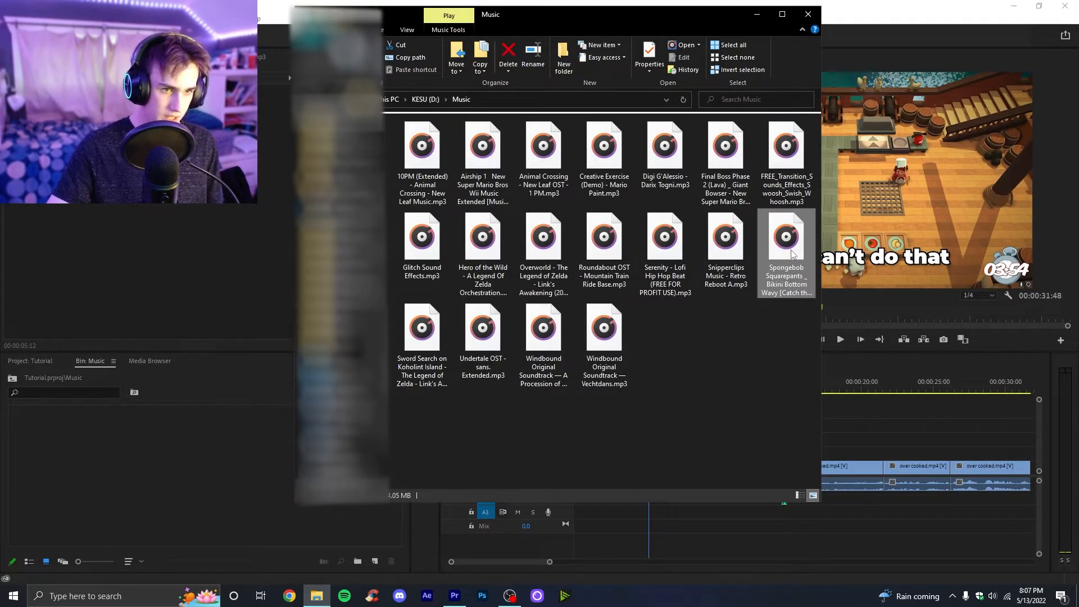
Import the Spongebob Squarepants _ Bikini Bottom Wavy track into the Music bin and mark its in point at 00;00;22;16
{"action": "left_click_drag", "start_coordinate": [792, 254], "coordinate": [146, 454]}
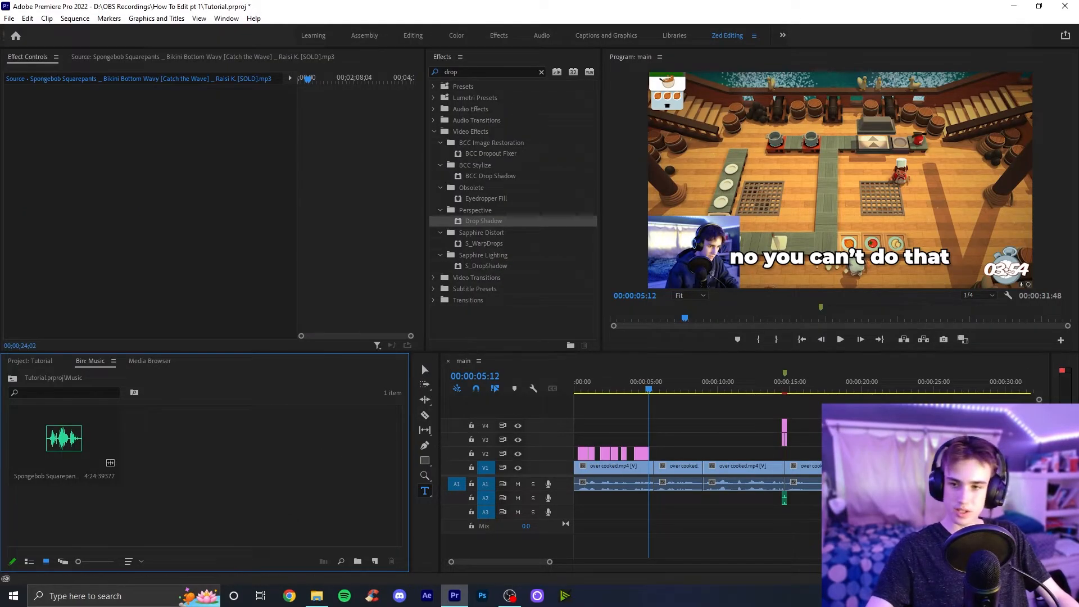
{"action": "double_click", "coordinate": [67, 451]}
{"action": "mouse_move", "coordinate": [54, 318]}
{"action": "left_mouse_down"}
{"action": "mouse_move", "coordinate": [14, 329]}
{"action": "mouse_move", "coordinate": [51, 320]}
{"action": "left_mouse_up"}
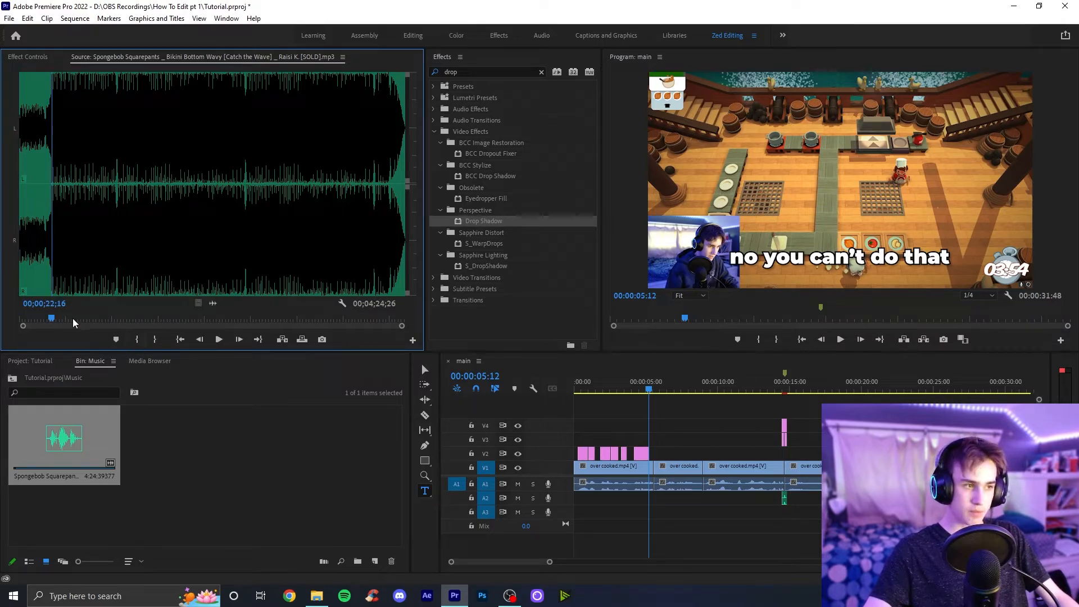
{"action": "left_click", "coordinate": [136, 339]}
Place the music track's audio from its in point on A3 at the start of the main sequence
{"action": "left_click_drag", "start_coordinate": [648, 387], "coordinate": [553, 396]}
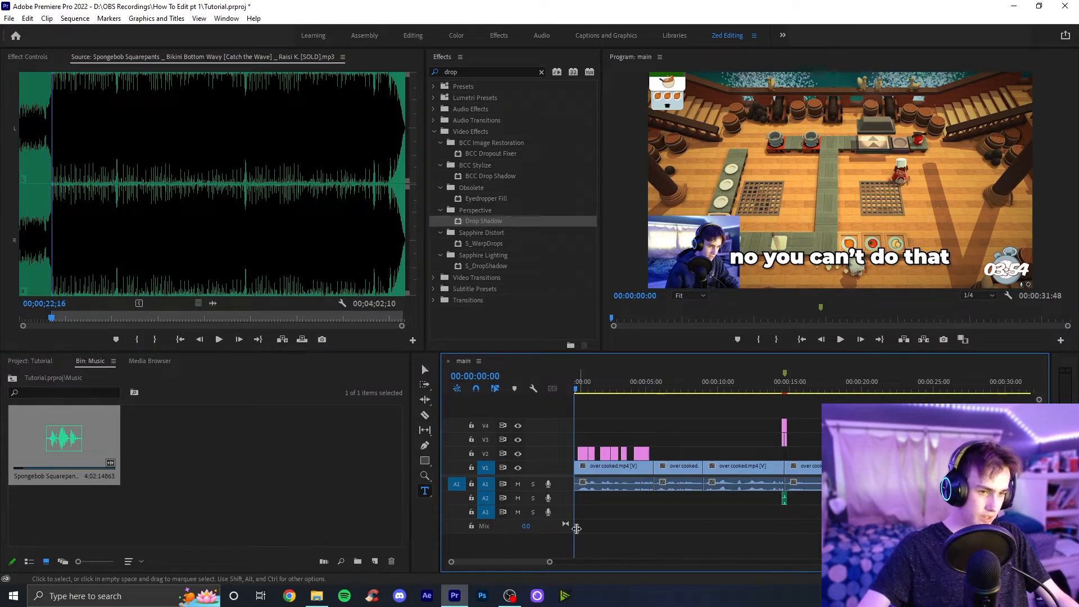
{"action": "key", "text": "minus"}
{"action": "left_click_drag", "start_coordinate": [213, 303], "coordinate": [573, 517]}
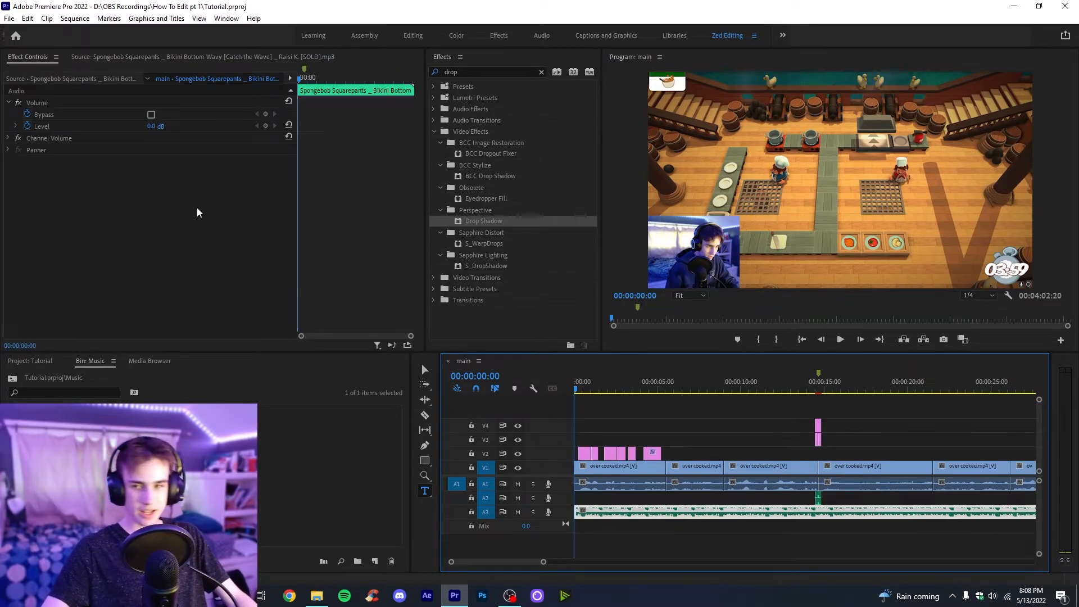
Set the volume level of the music clip on A3 to -20 dB
{"action": "left_click", "coordinate": [94, 177]}
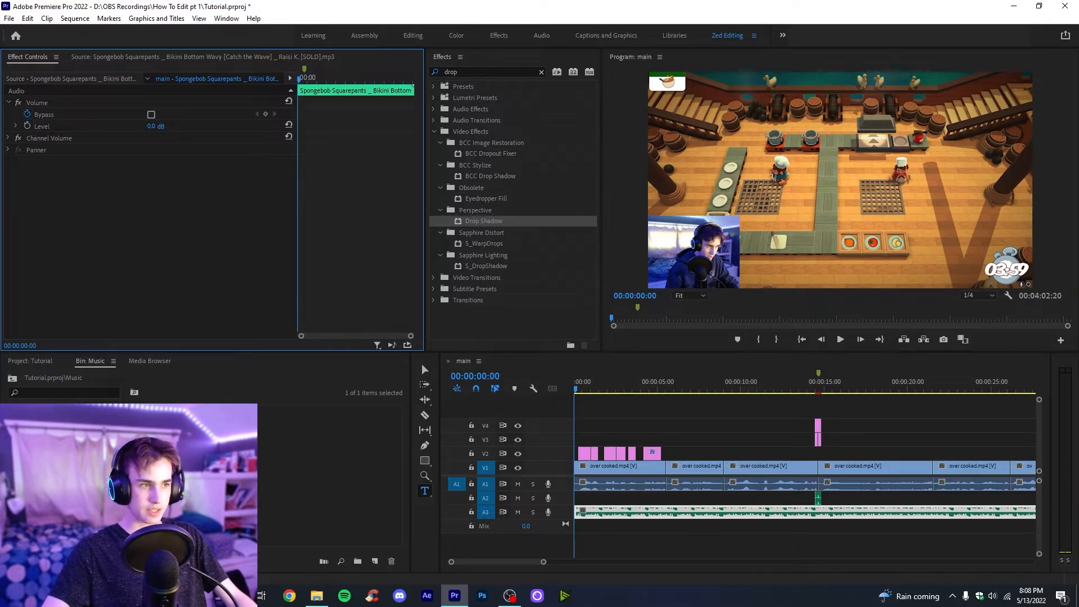
{"action": "left_click", "coordinate": [155, 126]}
{"action": "type", "text": "-20"}
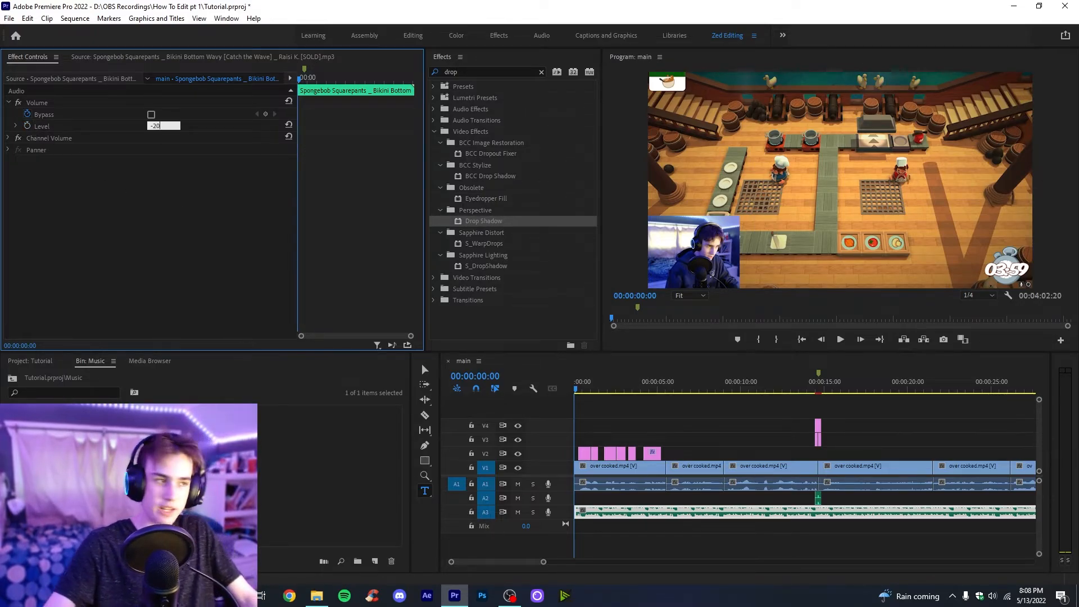
{"action": "key", "text": "Return"}
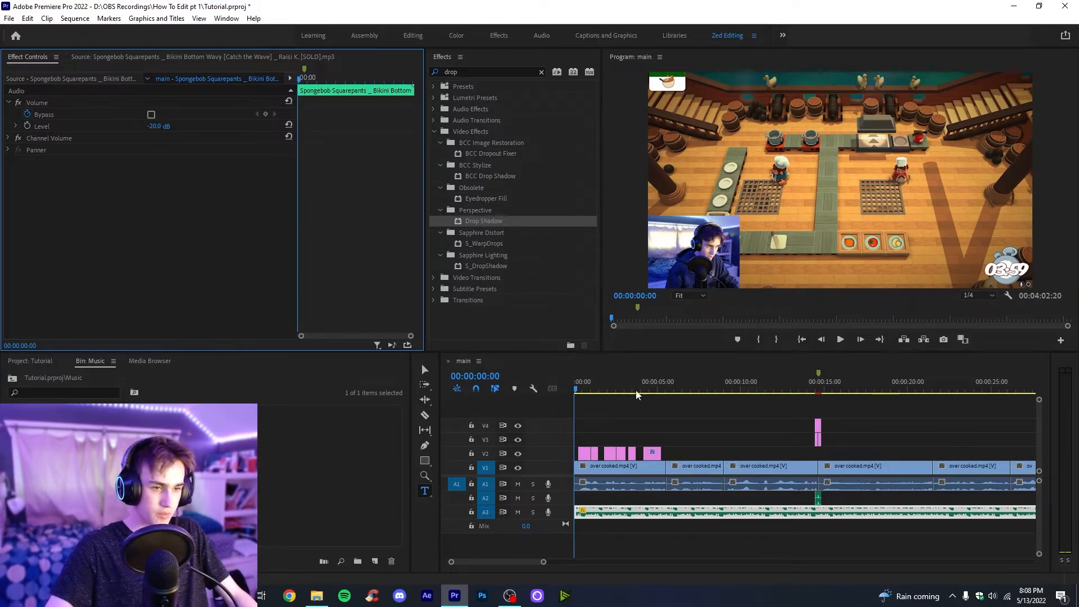
Switch to the Selection tool, select the music clip on A3, and play the sequence from the start to check the audio mix
{"action": "key", "text": "v"}
{"action": "left_click", "coordinate": [635, 426]}
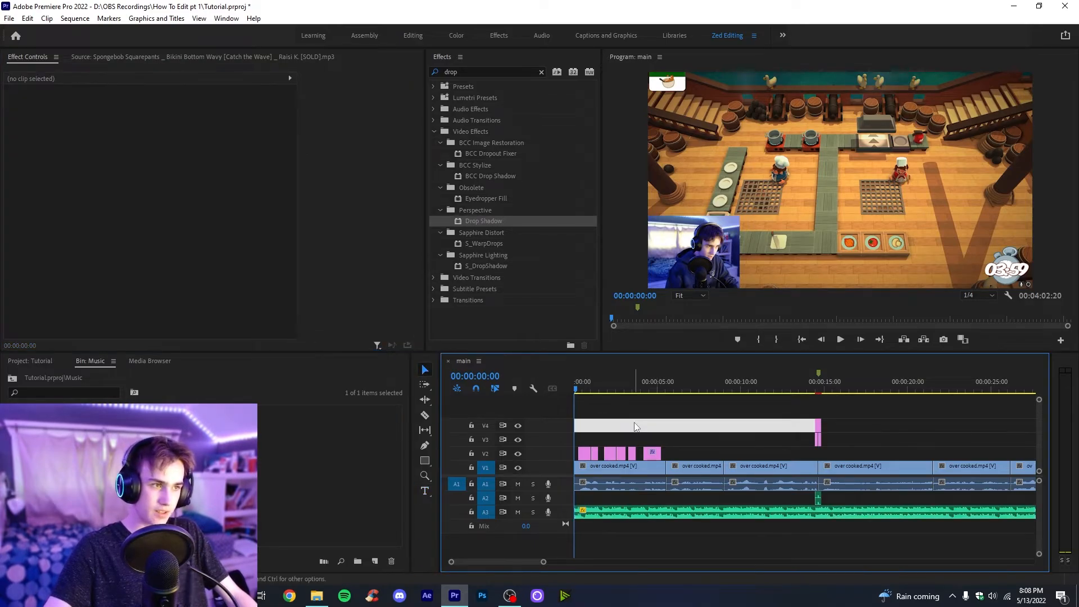
{"action": "left_click", "coordinate": [636, 512]}
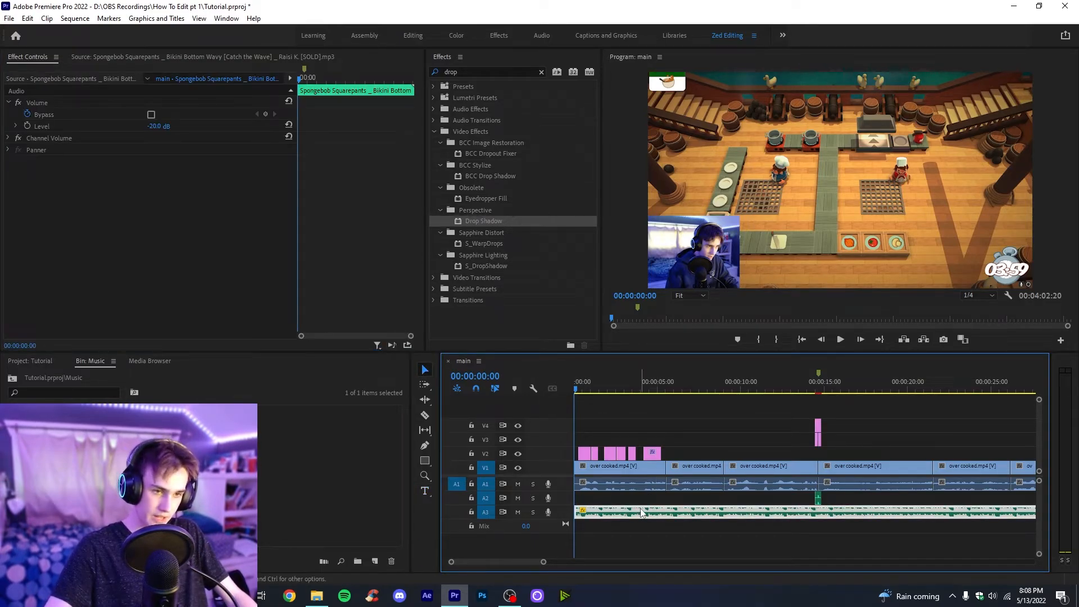
{"action": "key", "text": "alt+Tab"}
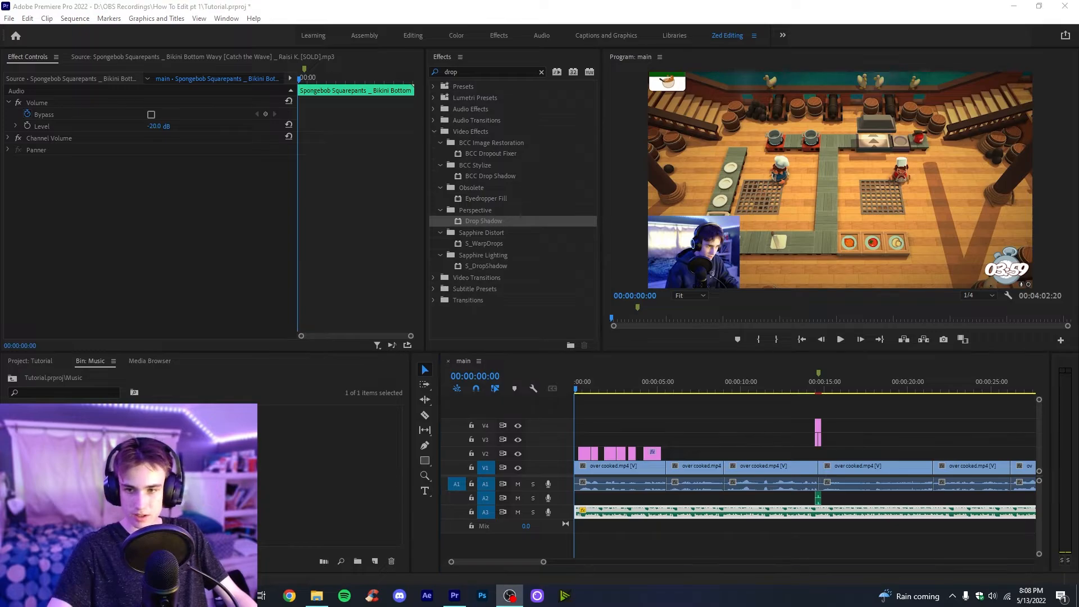
{"action": "left_click", "coordinate": [616, 516]}
{"action": "key", "text": "space"}
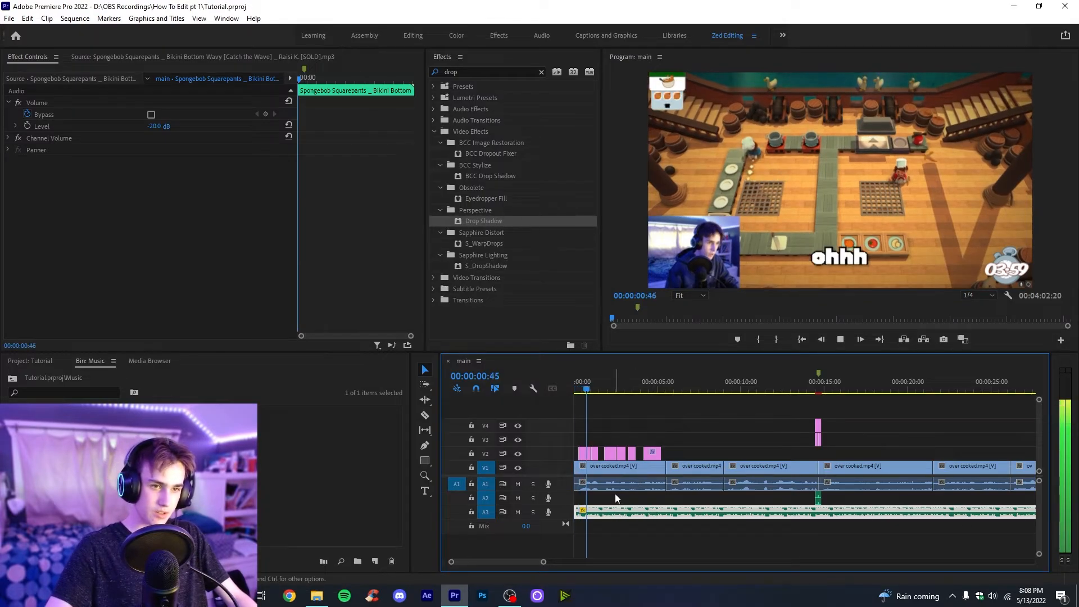
Set the volume level of the music clip on A3 to -25 dB
{"action": "left_click", "coordinate": [625, 488]}
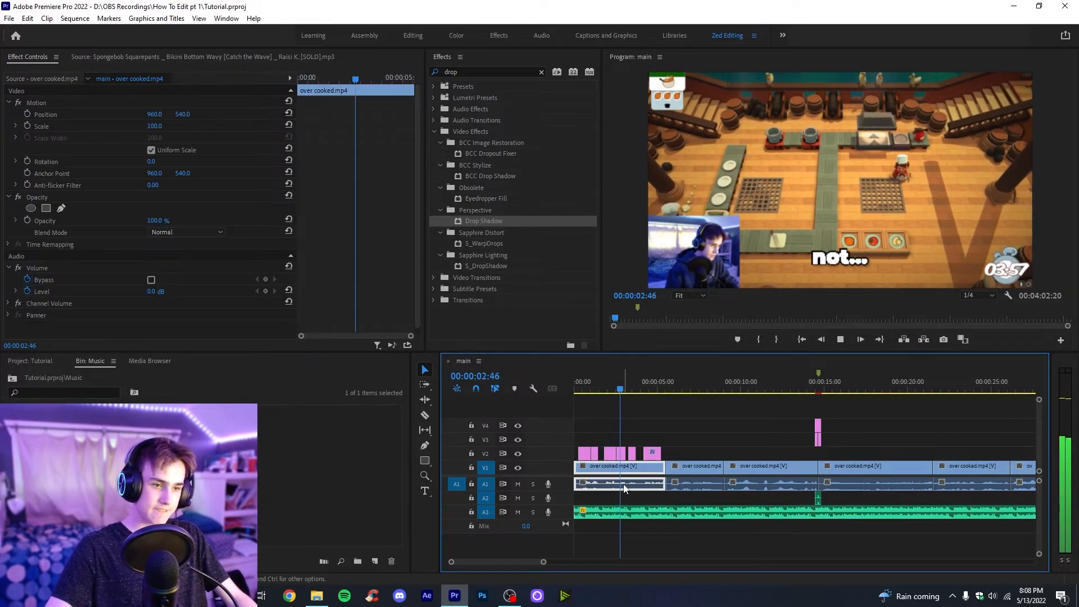
{"action": "left_click", "coordinate": [161, 126]}
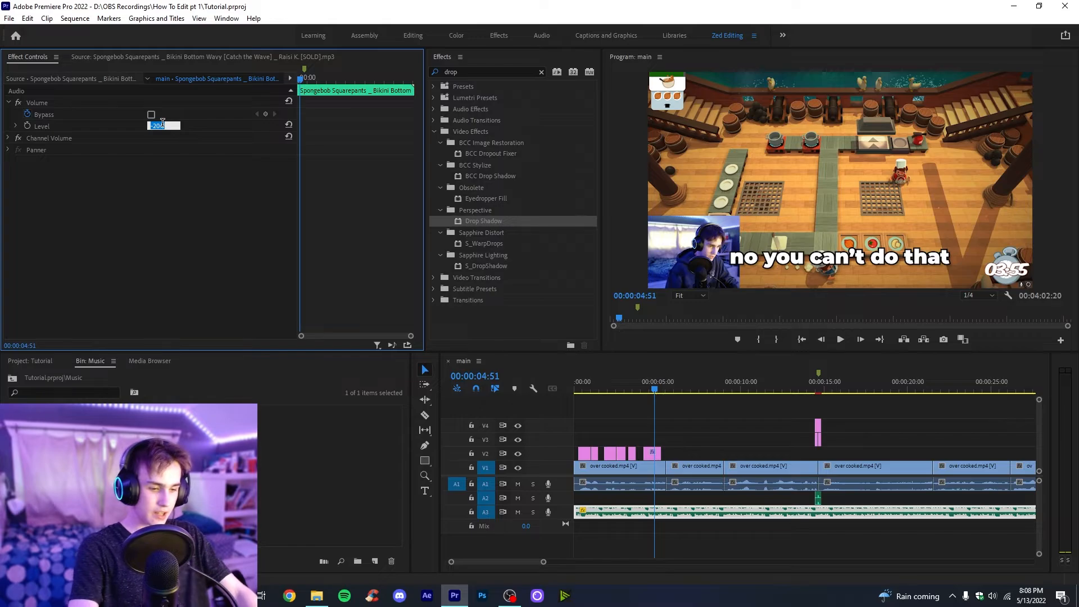
{"action": "type", "text": "-25"}
{"action": "key", "text": "Return"}
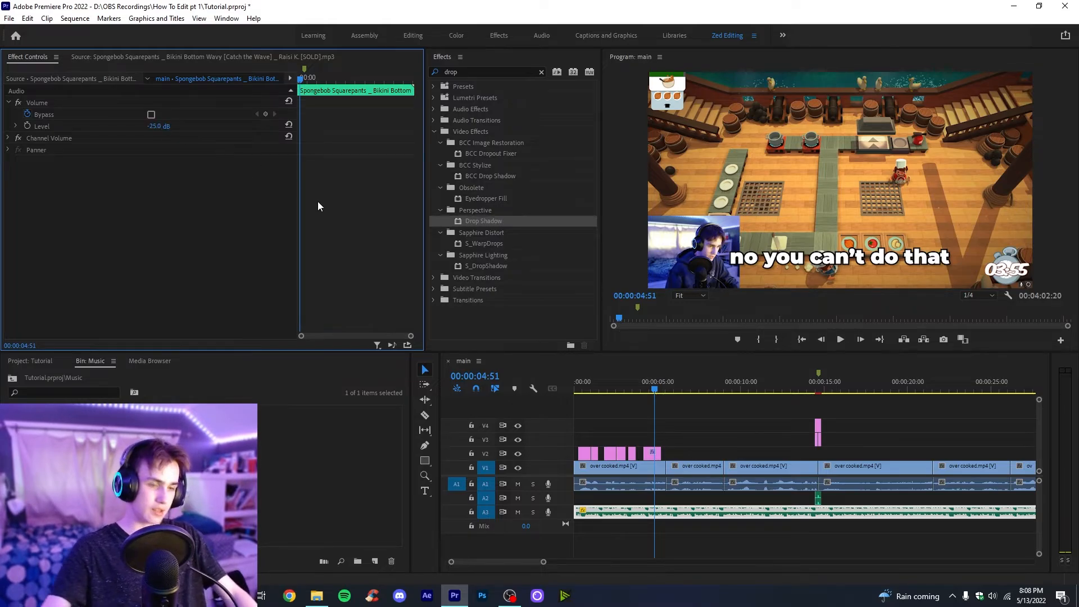
Play the sequence from the start to check the music level, and return the playhead to 00:00:04:51
{"action": "left_click", "coordinate": [606, 389]}
{"action": "key", "text": "Home"}
{"action": "key", "text": "space"}
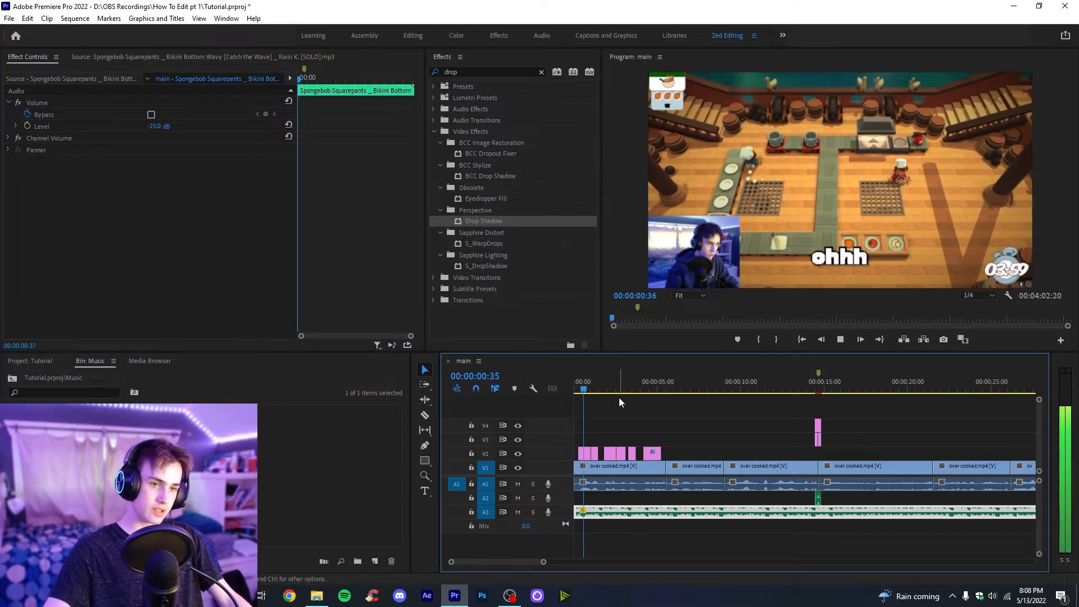
{"action": "left_click_drag", "start_coordinate": [619, 397], "coordinate": [698, 449]}
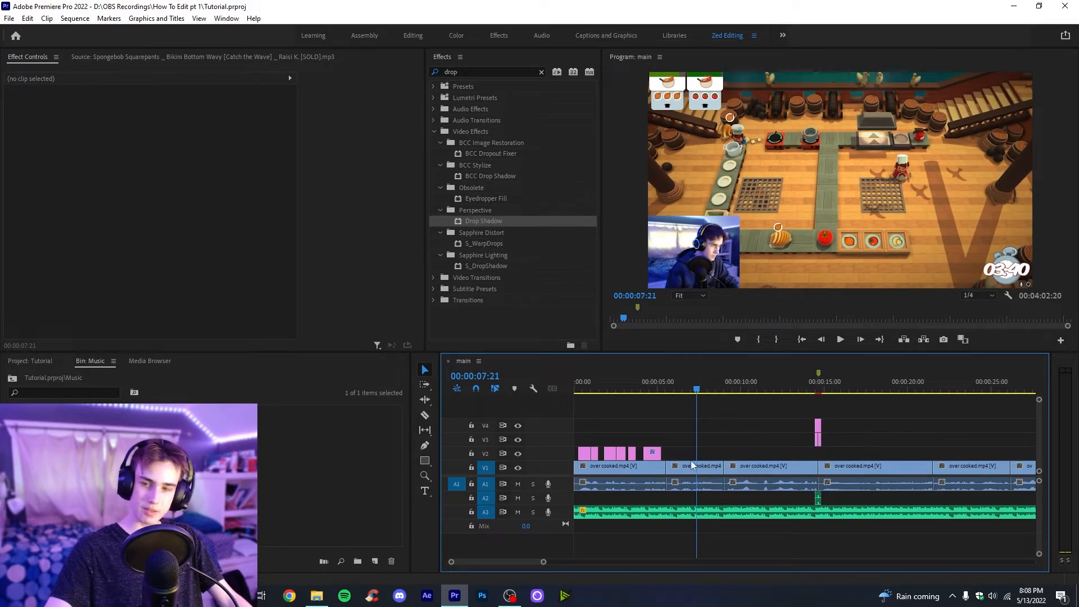
{"action": "left_click", "coordinate": [686, 392]}
{"action": "left_click_drag", "start_coordinate": [686, 396], "coordinate": [654, 398]}
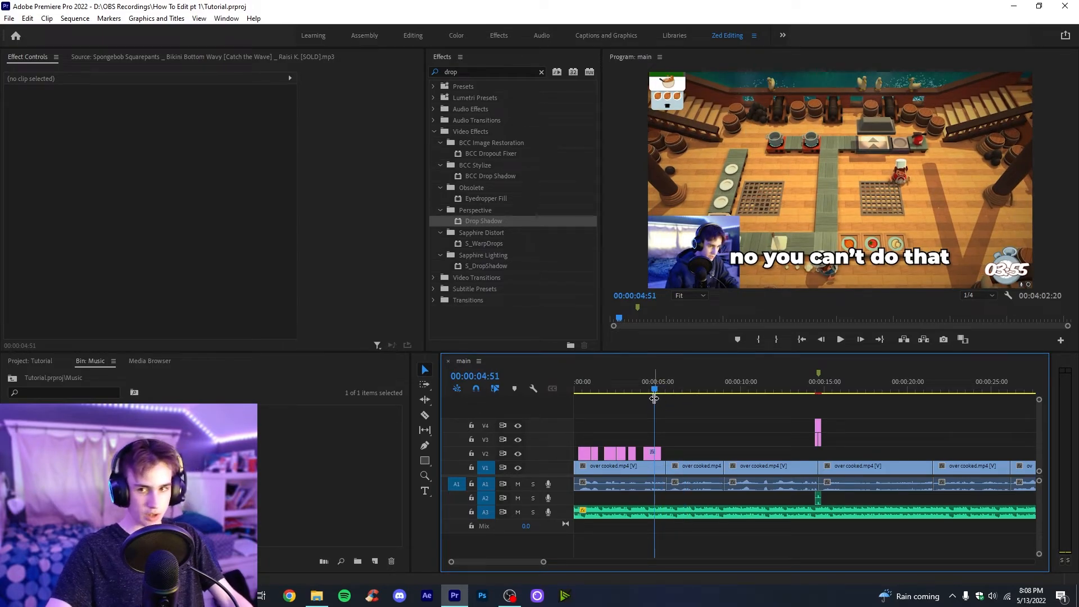
Split the A3 music where the first footage clip ends, shift its second part to start with the third footage clip, and save
{"action": "left_click", "coordinate": [425, 416]}
{"action": "left_click", "coordinate": [667, 468], "text": "shift"}
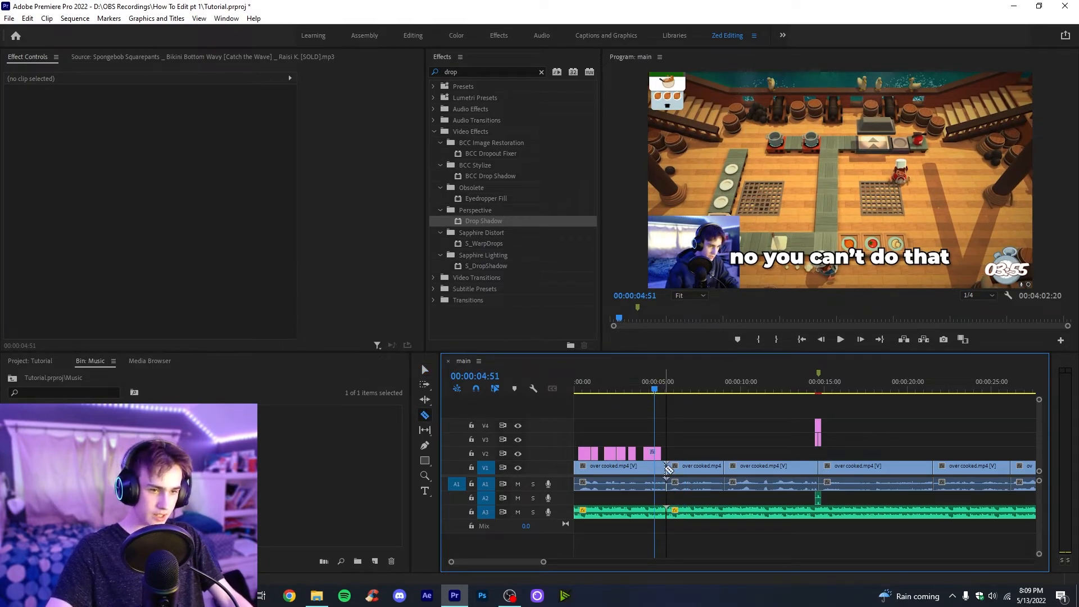
{"action": "key", "text": "v"}
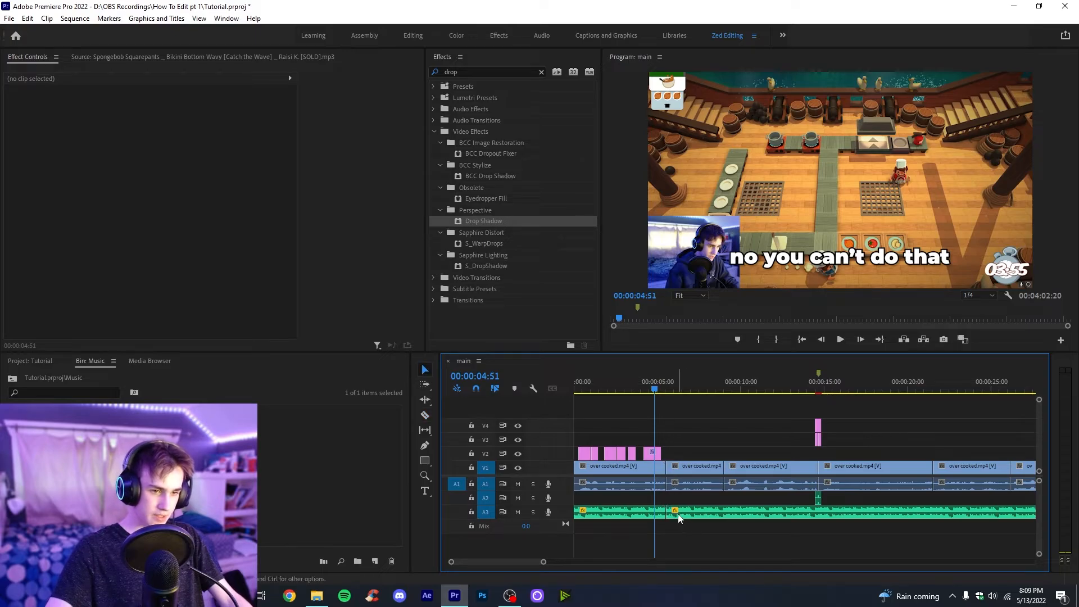
{"action": "left_click_drag", "start_coordinate": [678, 518], "coordinate": [742, 519]}
{"action": "left_click", "coordinate": [666, 513]}
{"action": "key", "text": "ctrl+s"}
Play the sequence through the gap between the two music clips on A3, and select the second music clip
{"action": "left_click", "coordinate": [652, 518]}
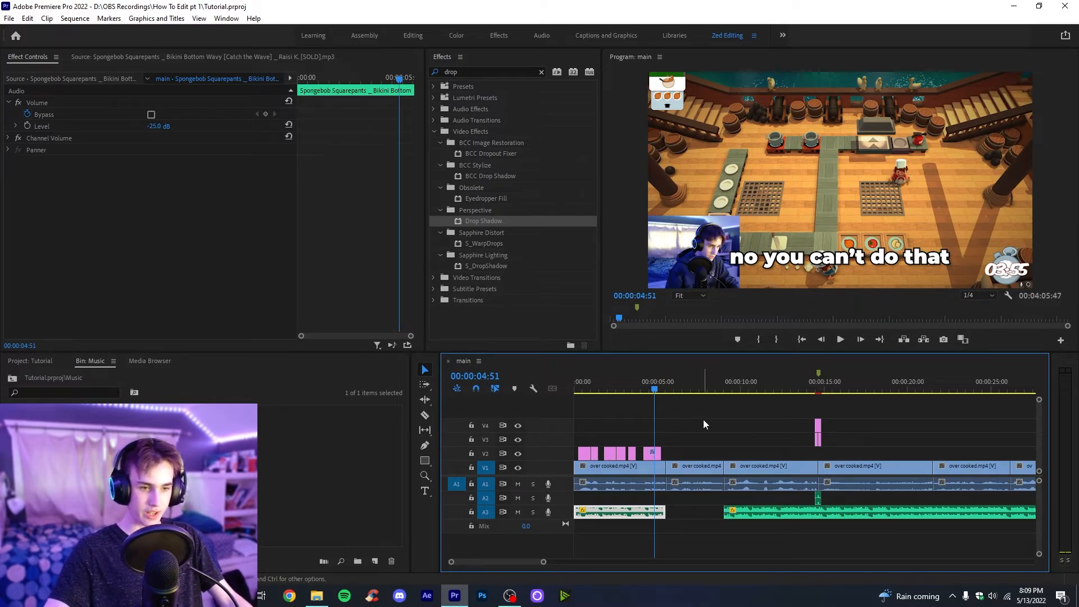
{"action": "key", "text": "space"}
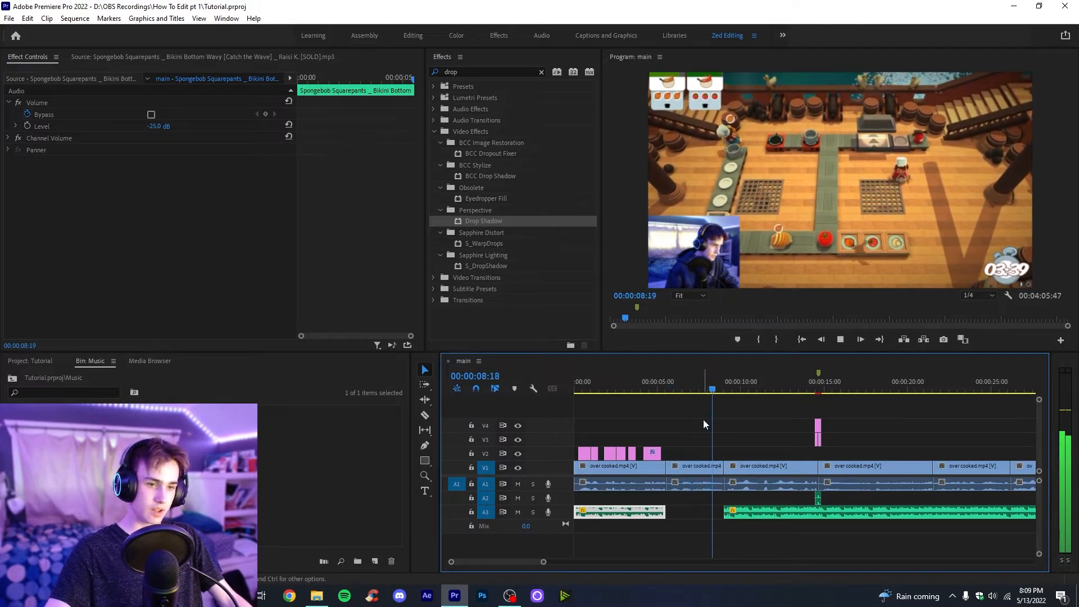
{"action": "left_click", "coordinate": [805, 516]}
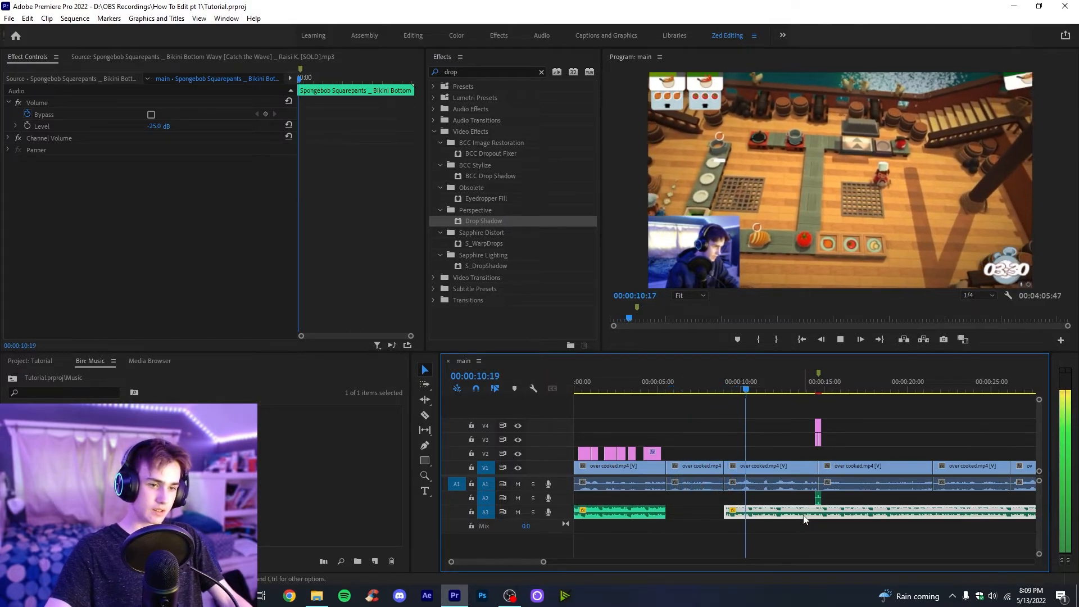
{"action": "key", "text": "space"}
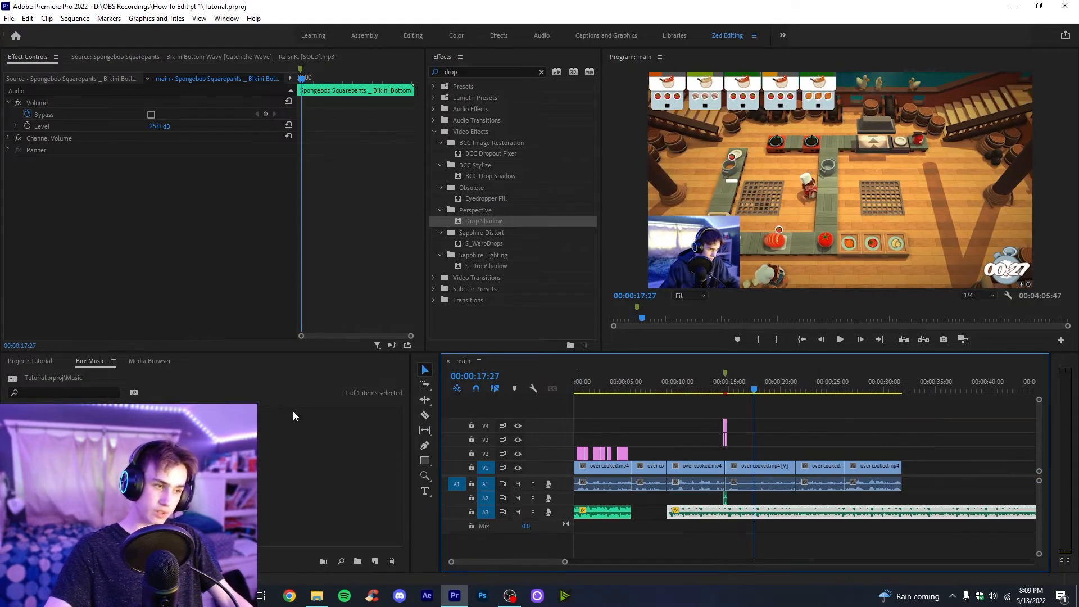
Import Digi G'Alessio - Darix Togni.mp3 into the Music bin, preview it, and place it on A2 at 00:00:17:27
{"action": "left_click", "coordinate": [290, 410]}
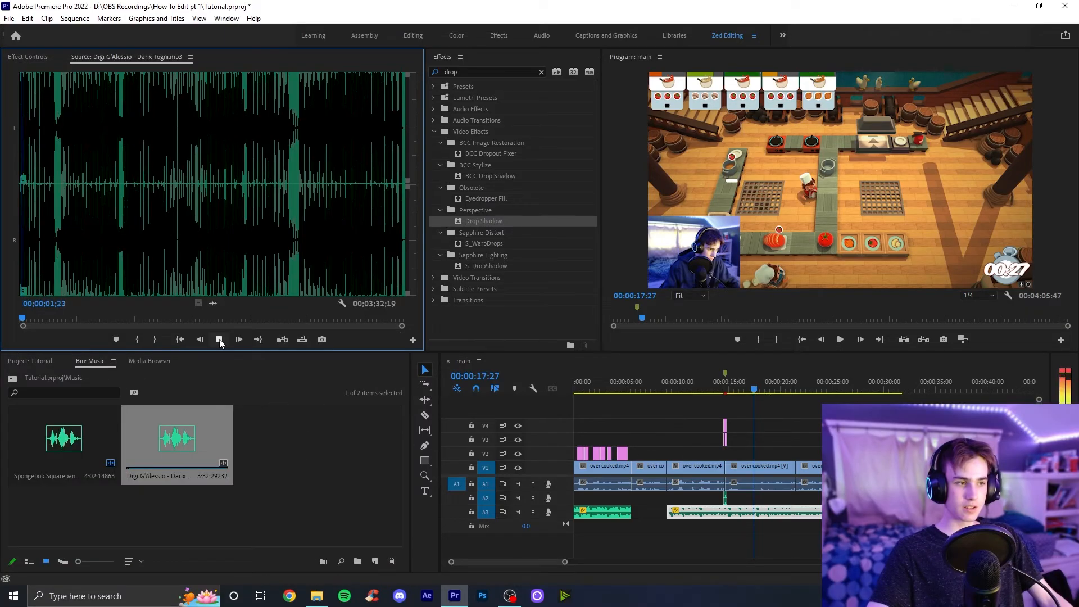
{"action": "left_click", "coordinate": [219, 339]}
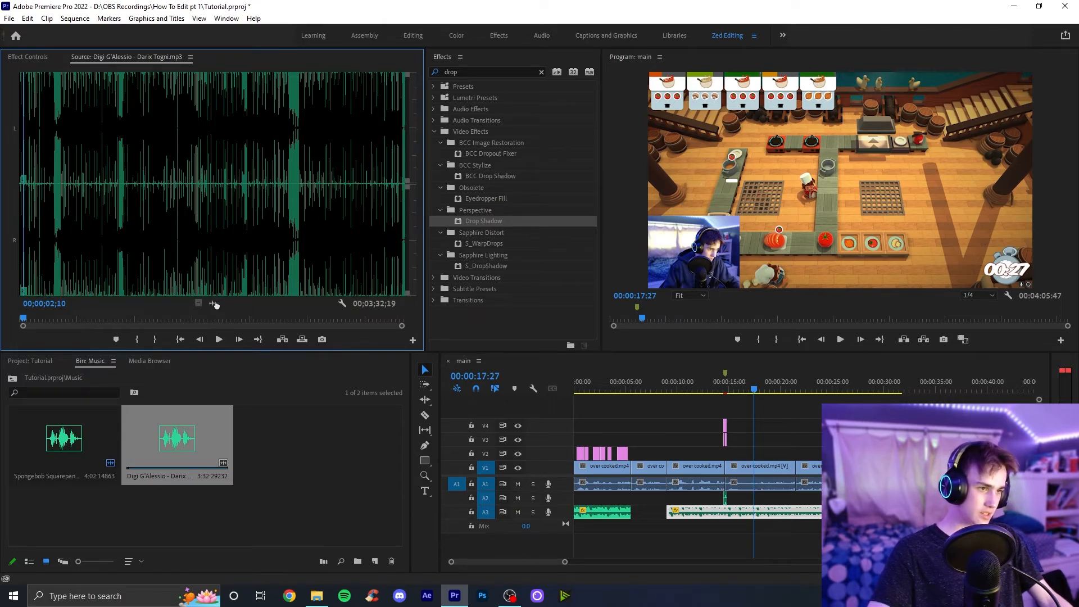
{"action": "left_click_drag", "start_coordinate": [177, 438], "coordinate": [779, 503]}
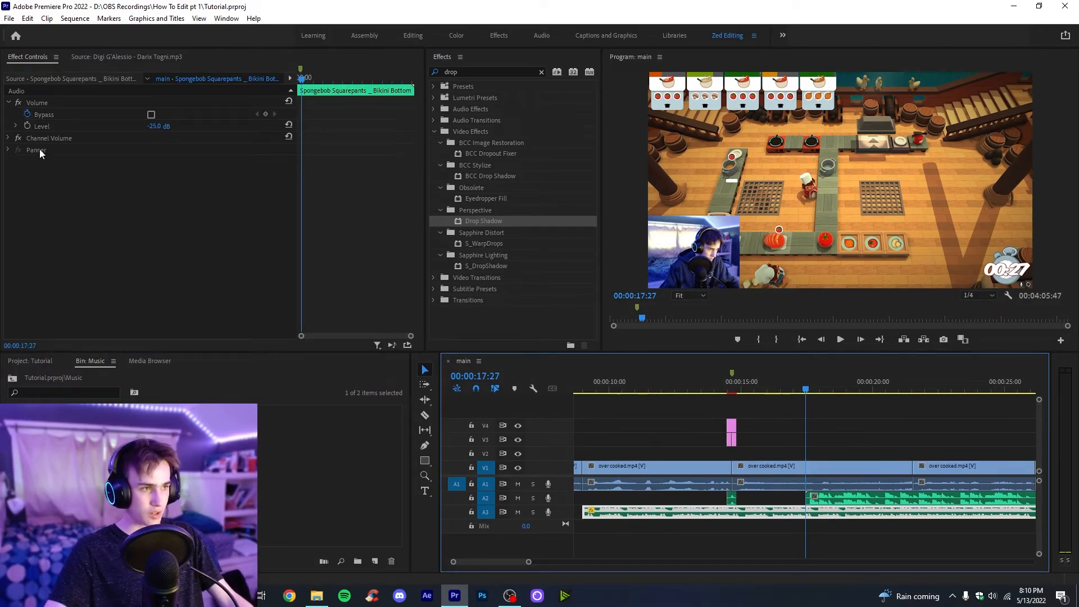
Fade out the second Spongebob clip on A3 with volume level keyframes of -25 dB at 00:00:17:27 and -60 dB at 00:00:19:27
{"action": "left_click", "coordinate": [27, 126]}
{"action": "left_click", "coordinate": [491, 374]}
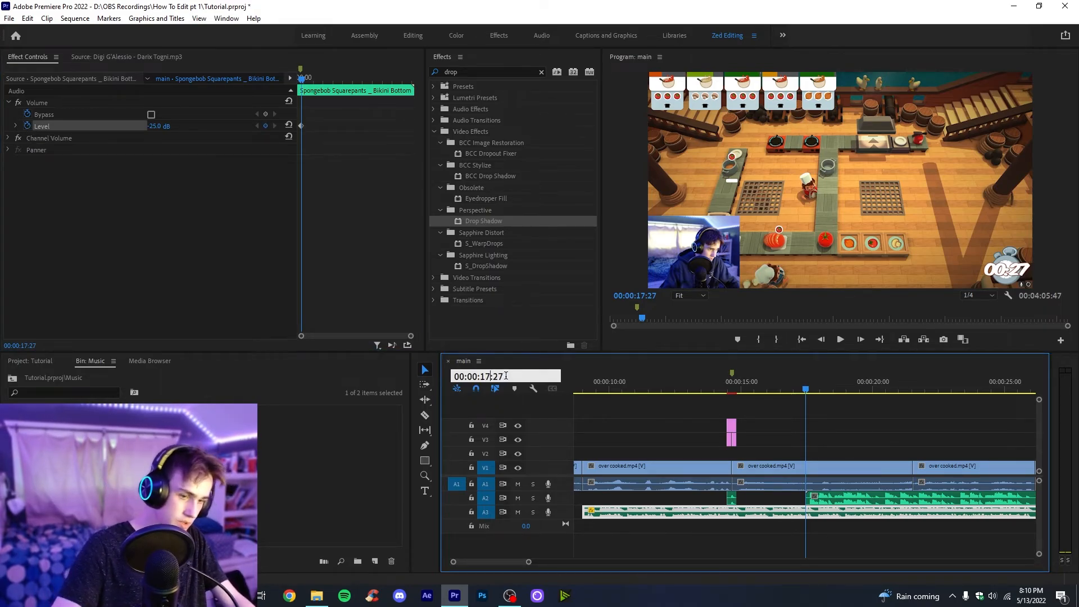
{"action": "key", "text": "BackSpace"}
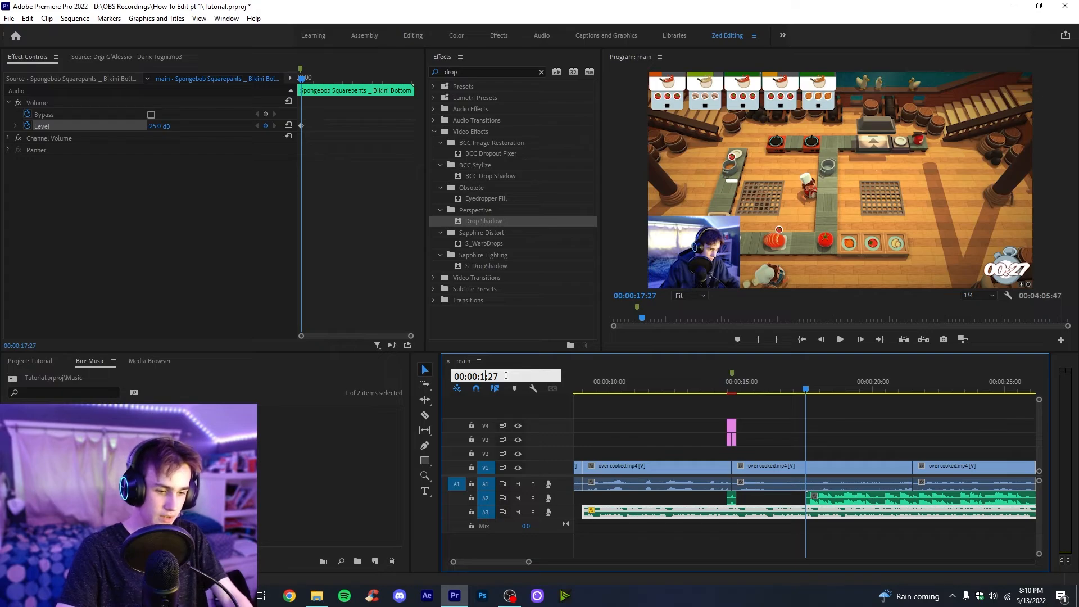
{"action": "key", "text": "Return"}
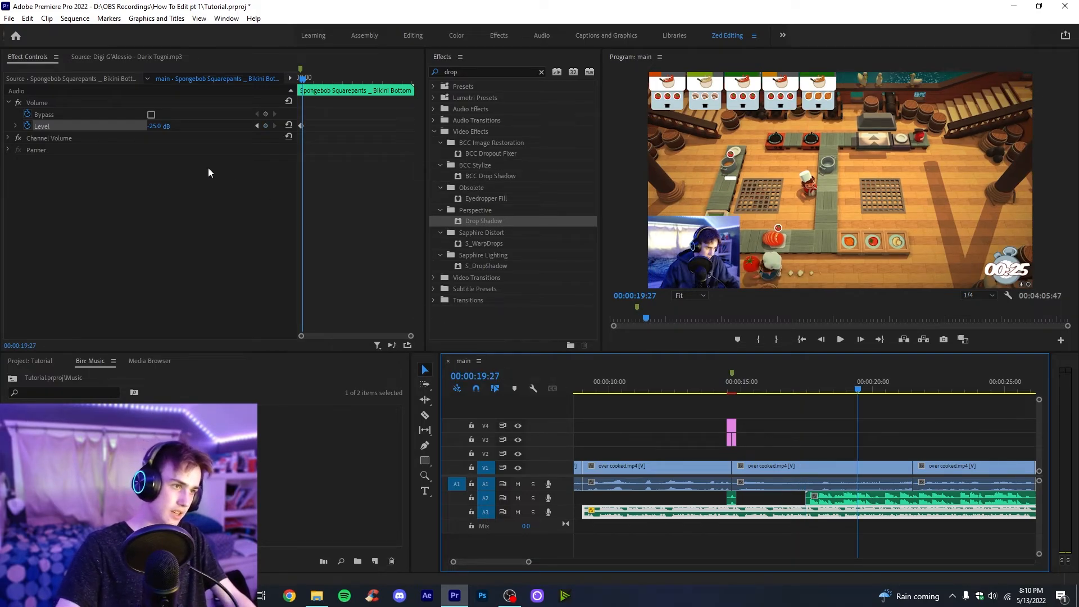
{"action": "left_click", "coordinate": [224, 198]}
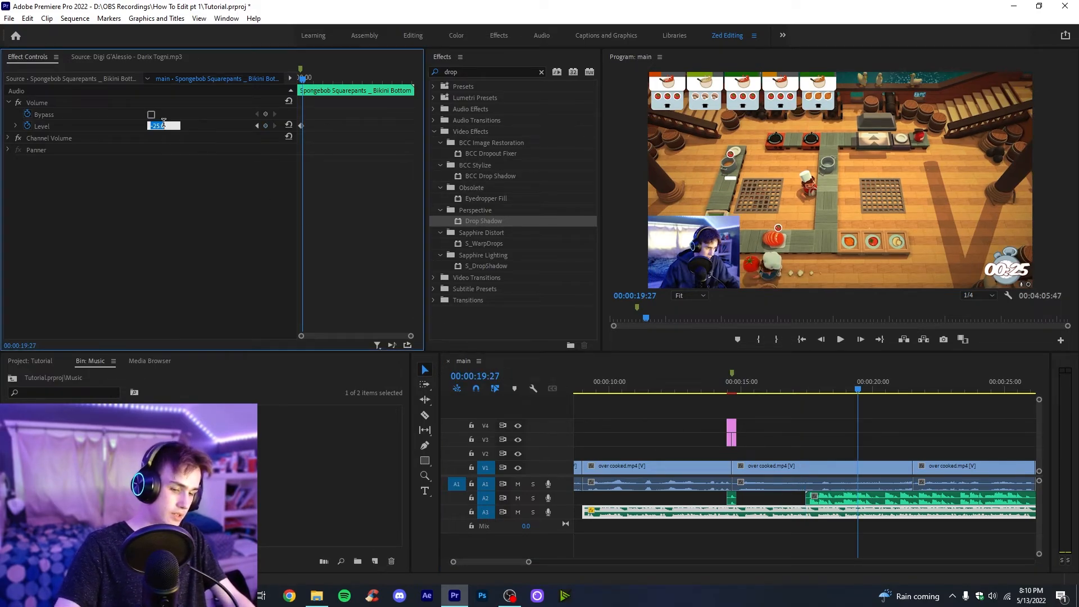
{"action": "type", "text": "-"}
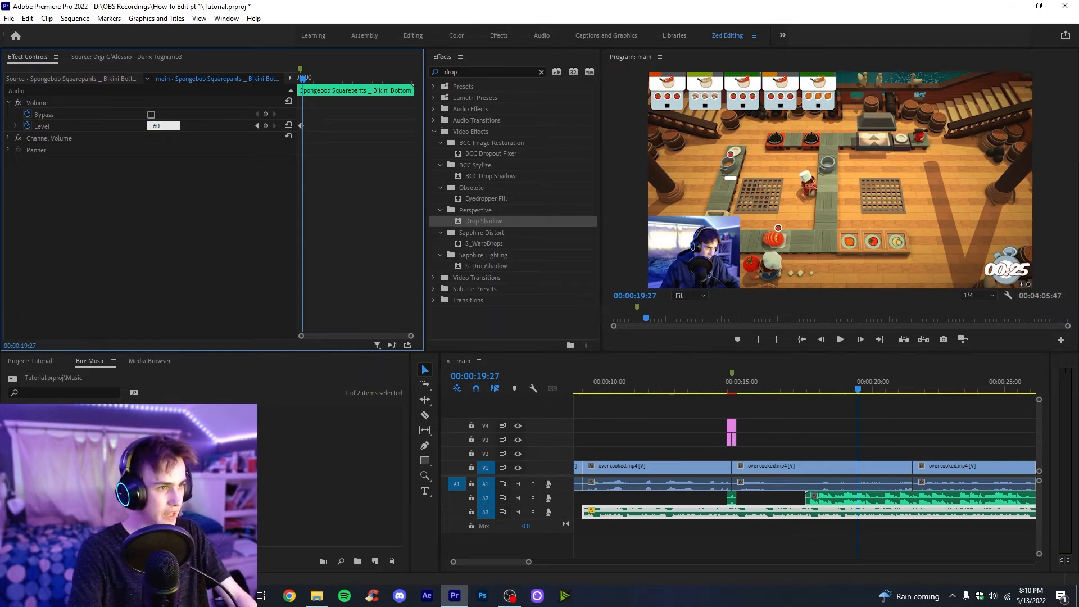
{"action": "type", "text": "60"}
{"action": "key", "text": "Return"}
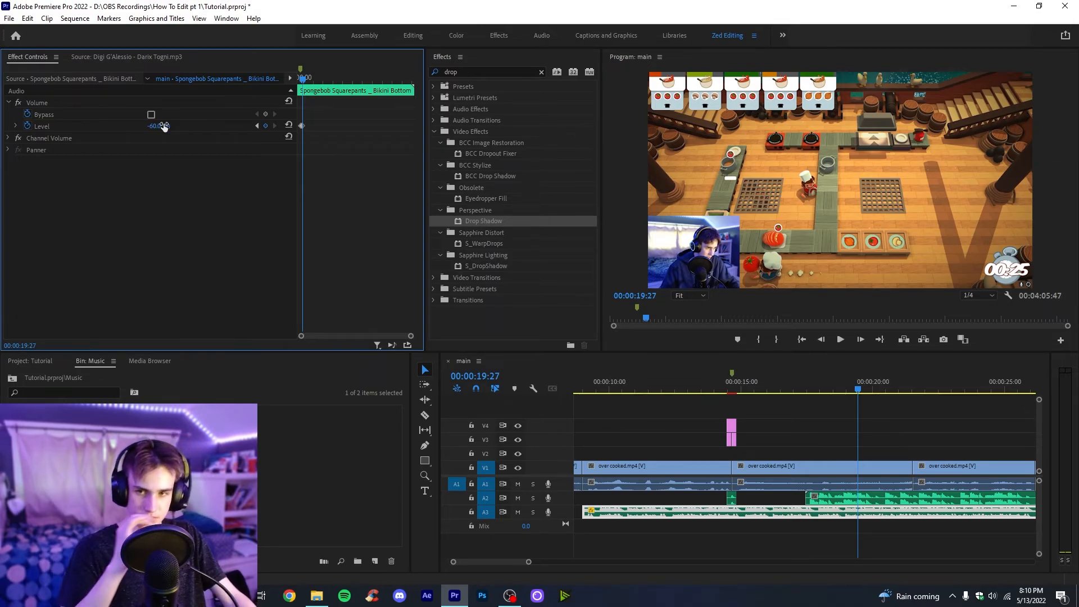
Add a -20 dB volume level keyframe at 00:00:19:27 to the Darix Togni clip on A2
{"action": "left_click", "coordinate": [868, 500]}
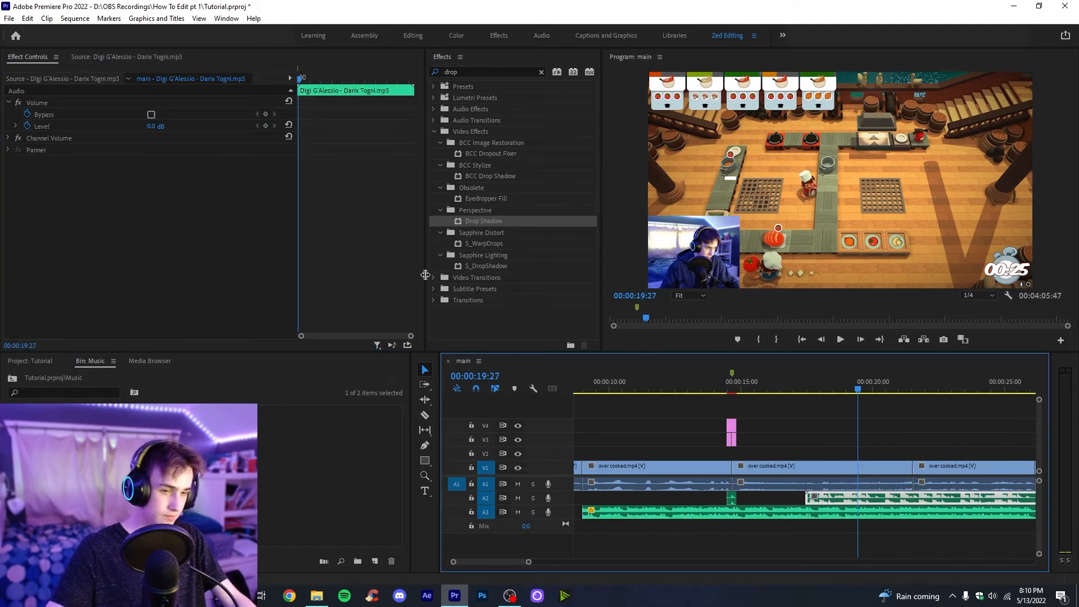
{"action": "left_click", "coordinate": [151, 126]}
{"action": "type", "text": "-20"}
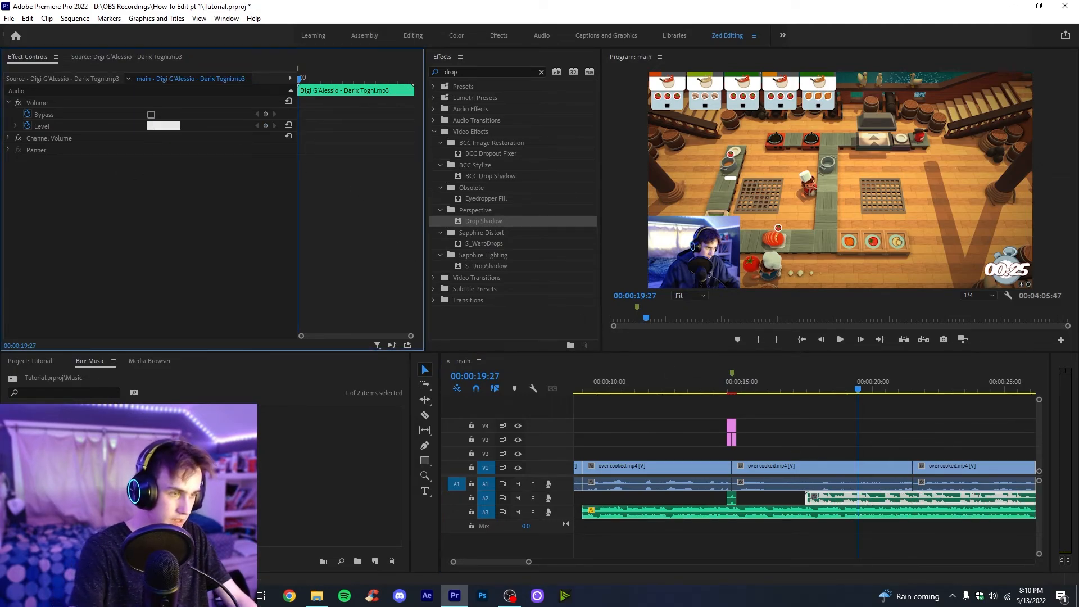
{"action": "key", "text": "Return"}
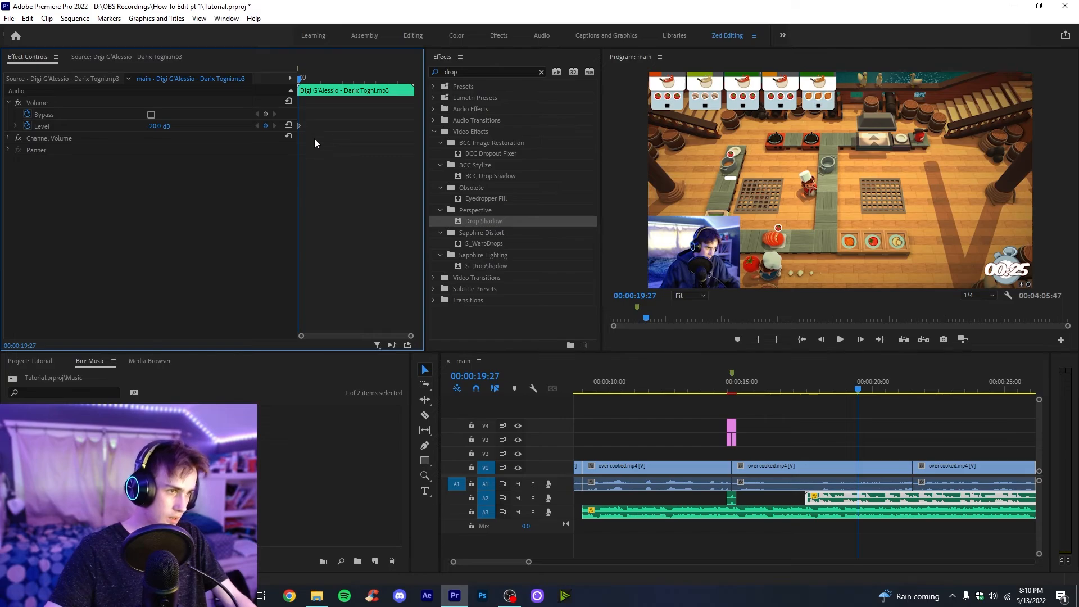
Add a -60 dB level keyframe at 00:00:17:27 to start the Darix Togni clip's fade-in, and go to its next keyframe
{"action": "left_click_drag", "start_coordinate": [854, 395], "coordinate": [808, 402]}
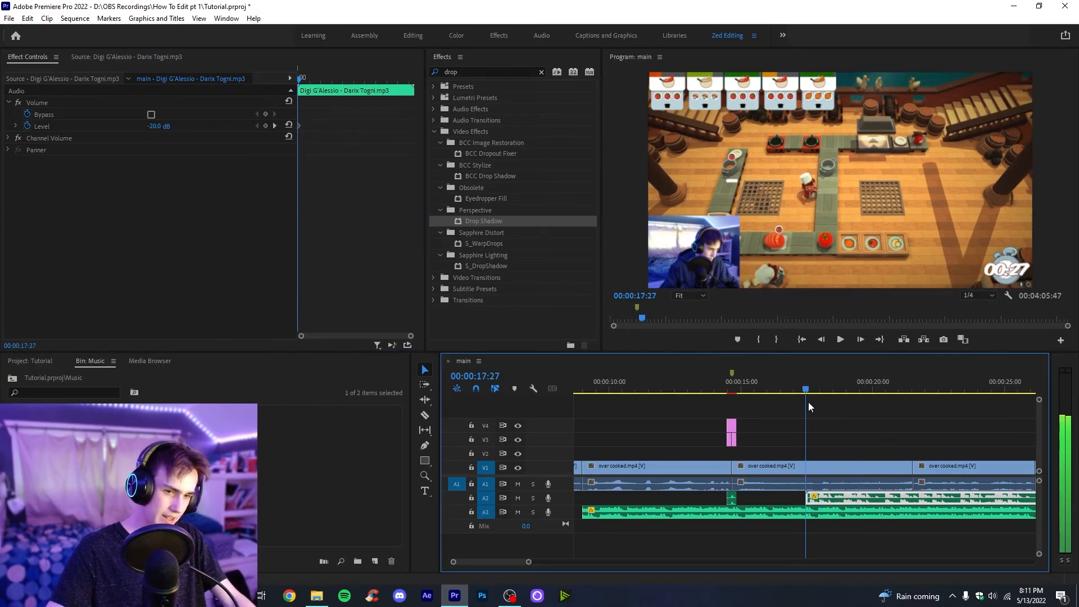
{"action": "left_click", "coordinate": [268, 229]}
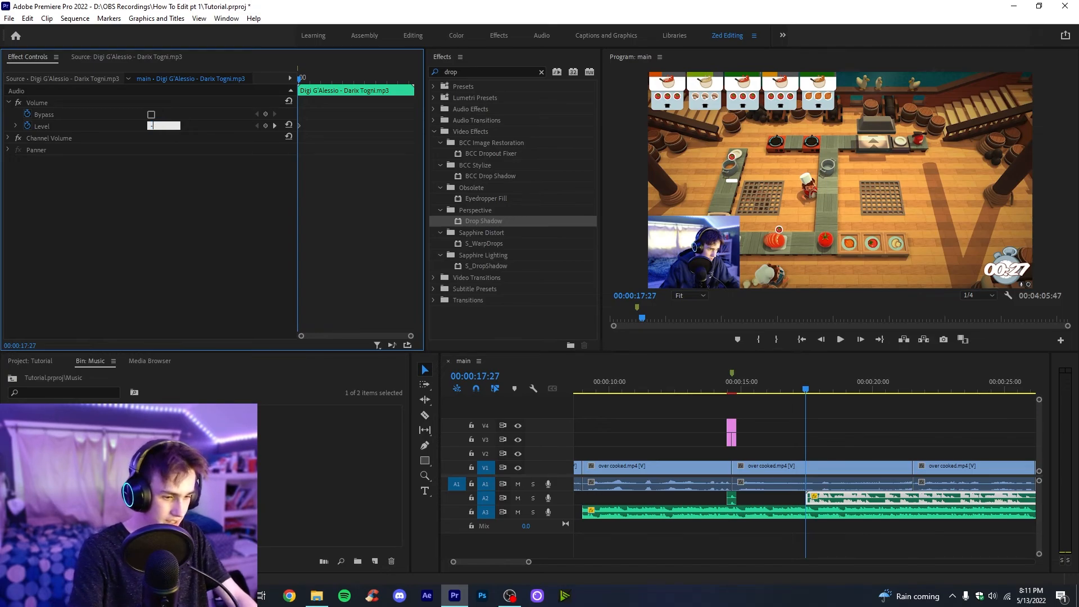
{"action": "type", "text": "60.0 dB"}
{"action": "key", "text": "Return"}
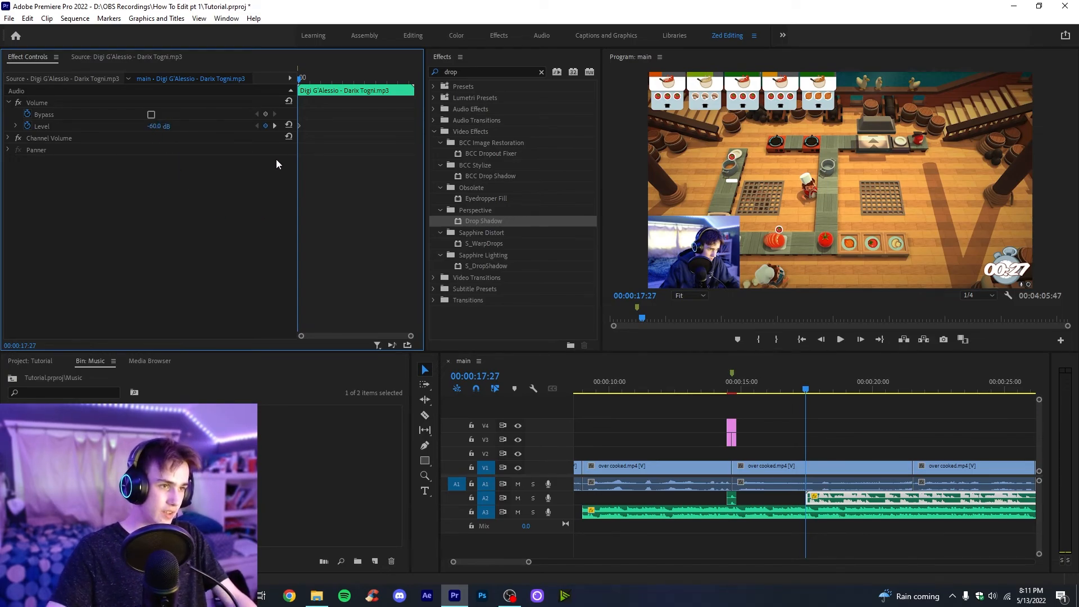
{"action": "left_click", "coordinate": [275, 127]}
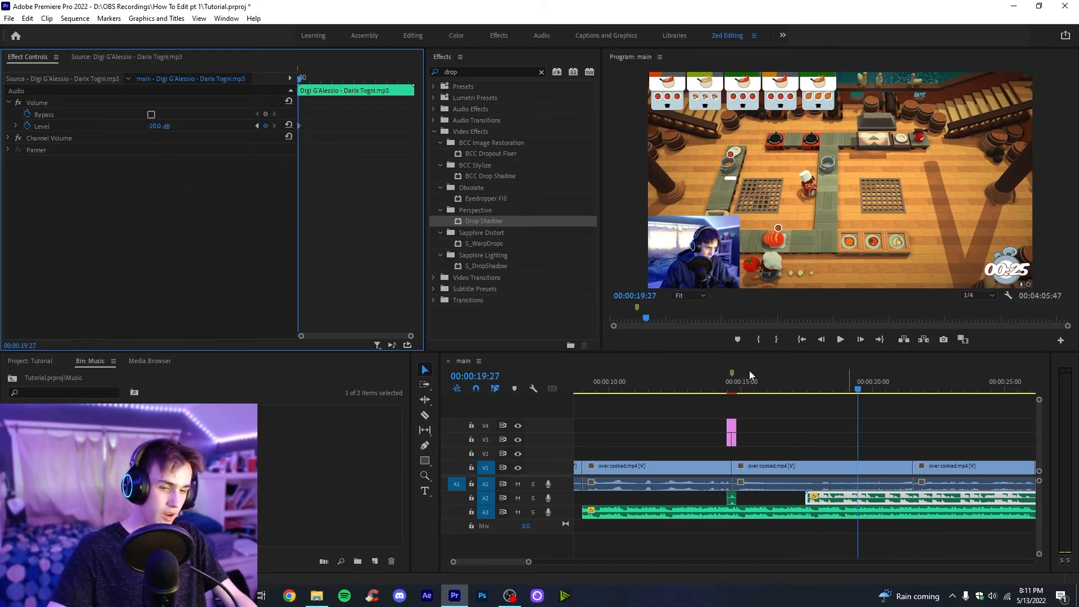
Split the faded-out Spongebob music on A3 at 00:00:19:27 and delete the part after the cut
{"action": "left_click", "coordinate": [872, 511]}
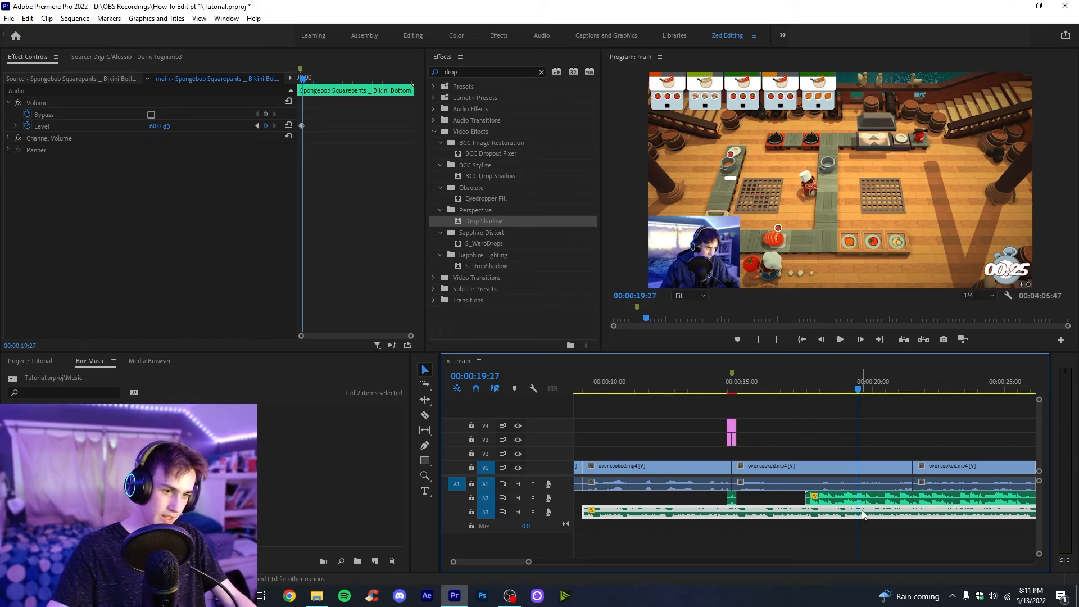
{"action": "left_click", "coordinate": [425, 414]}
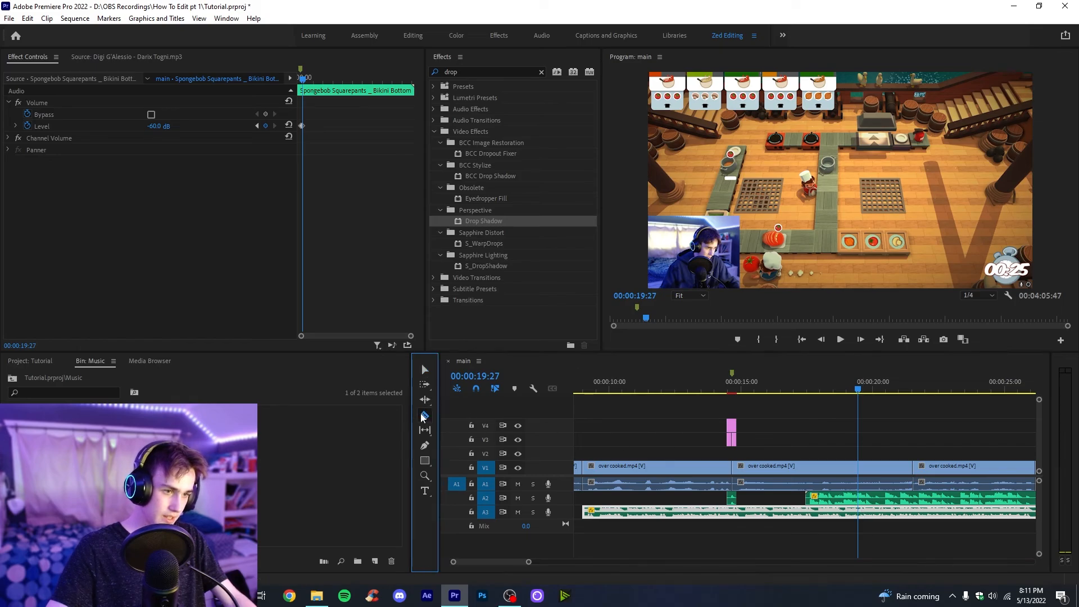
{"action": "left_click", "coordinate": [859, 512]}
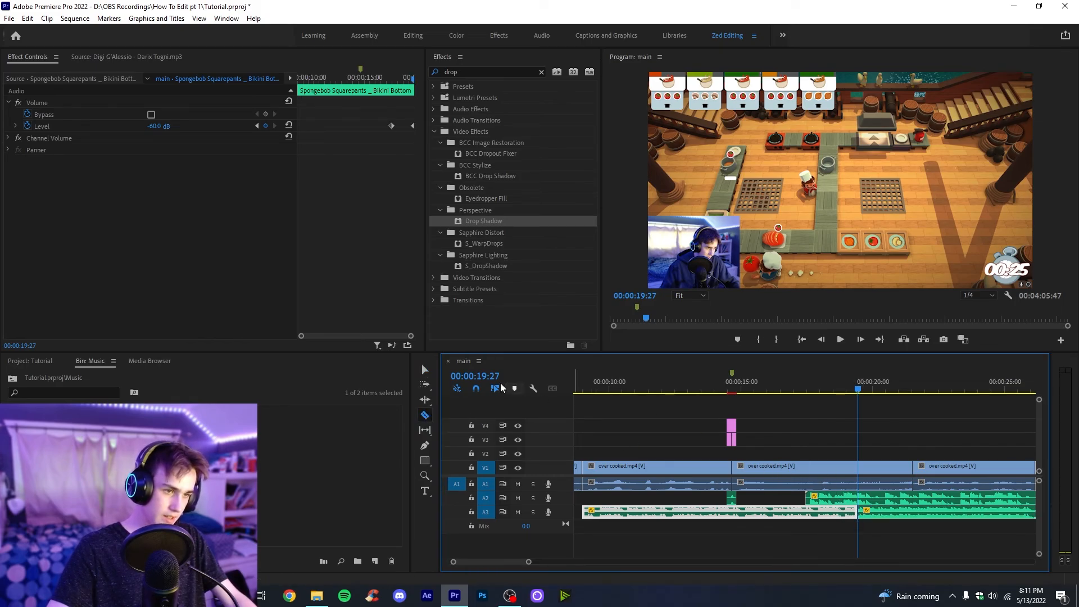
{"action": "left_click", "coordinate": [425, 369]}
{"action": "left_click", "coordinate": [900, 513]}
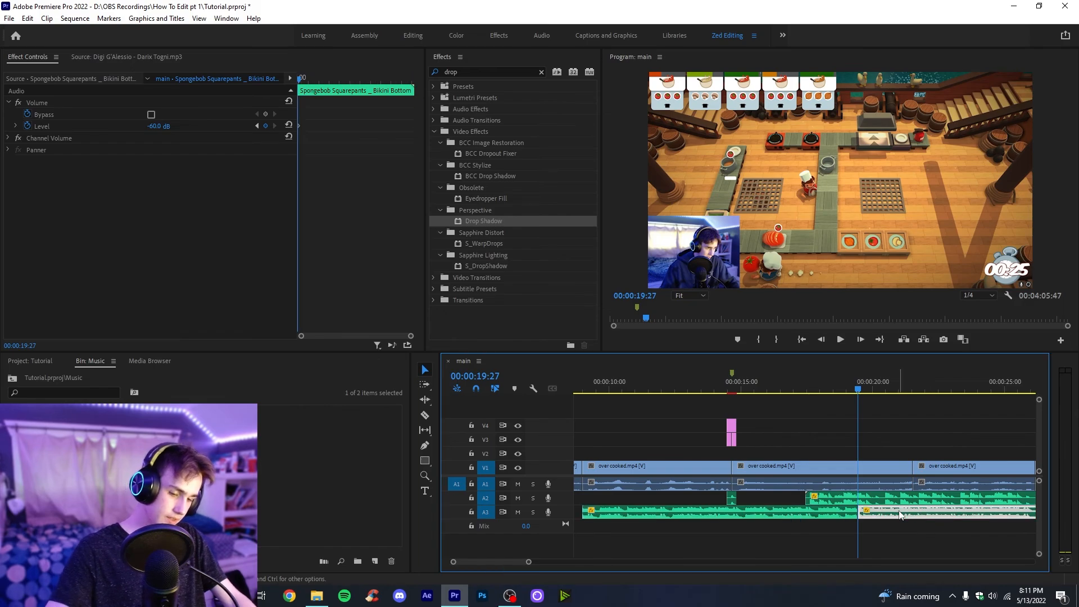
{"action": "key", "text": "Delete"}
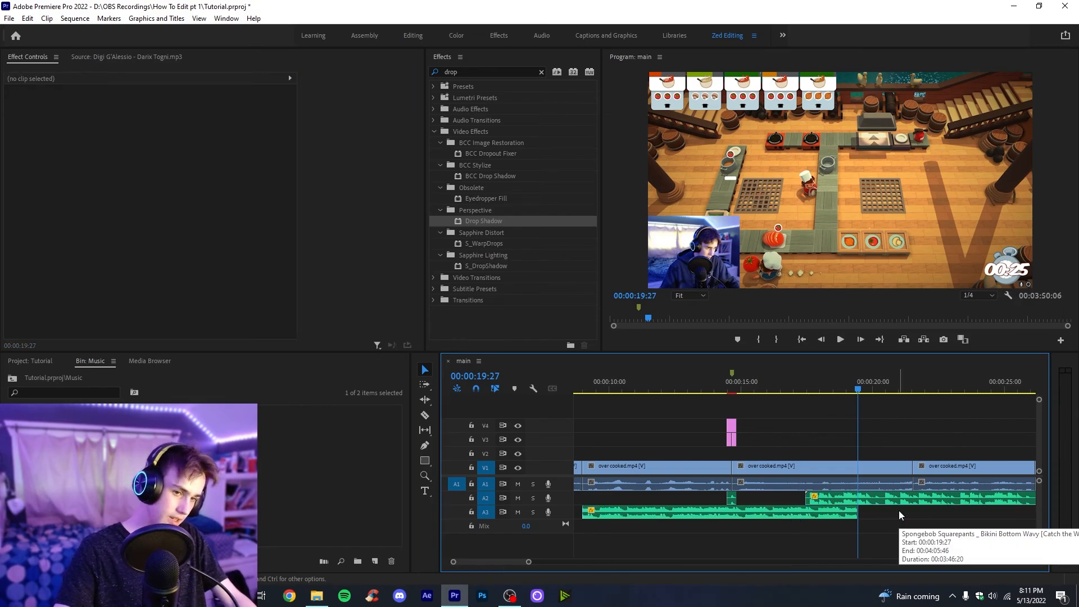